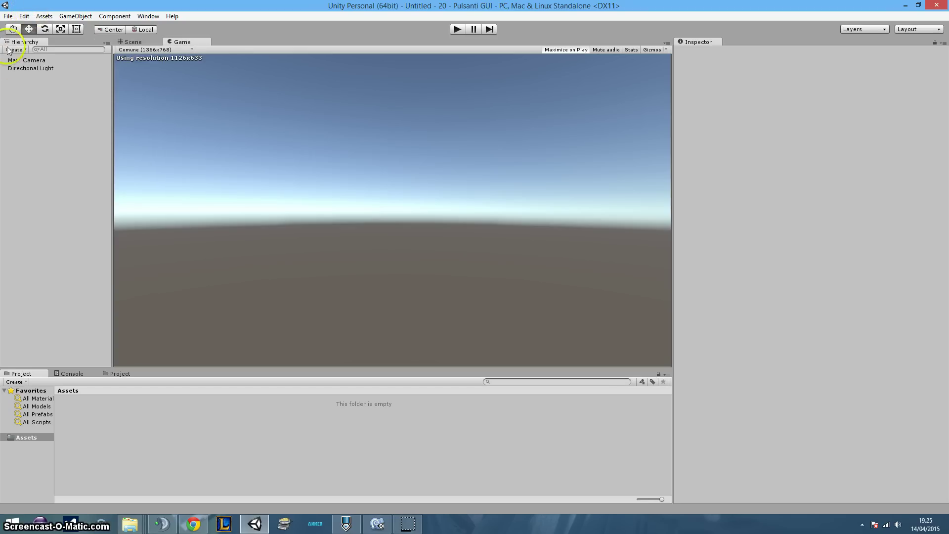
Step: Create a UI Button from the Hierarchy's UI menu, which adds a Canvas and EventSystem
right_click(37, 133)
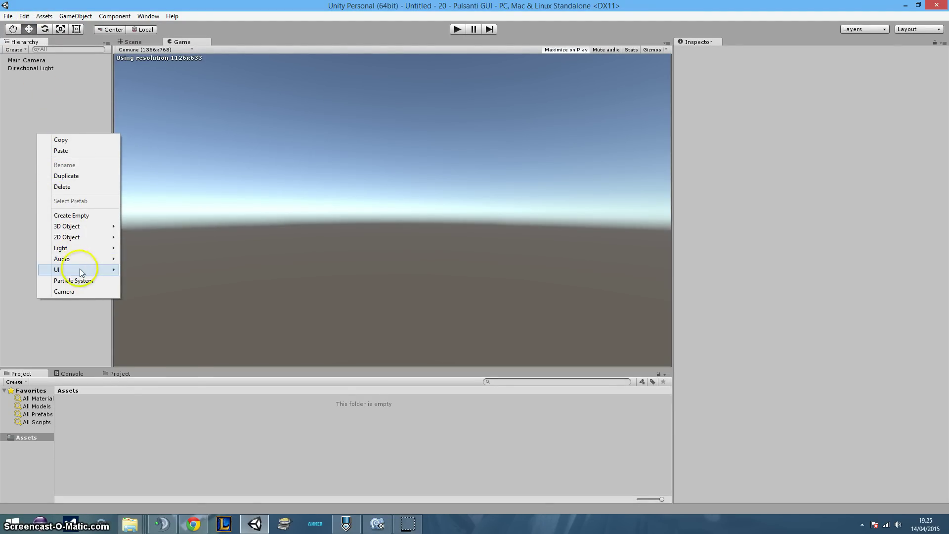
mouse_move(81, 270)
left_click(145, 271)
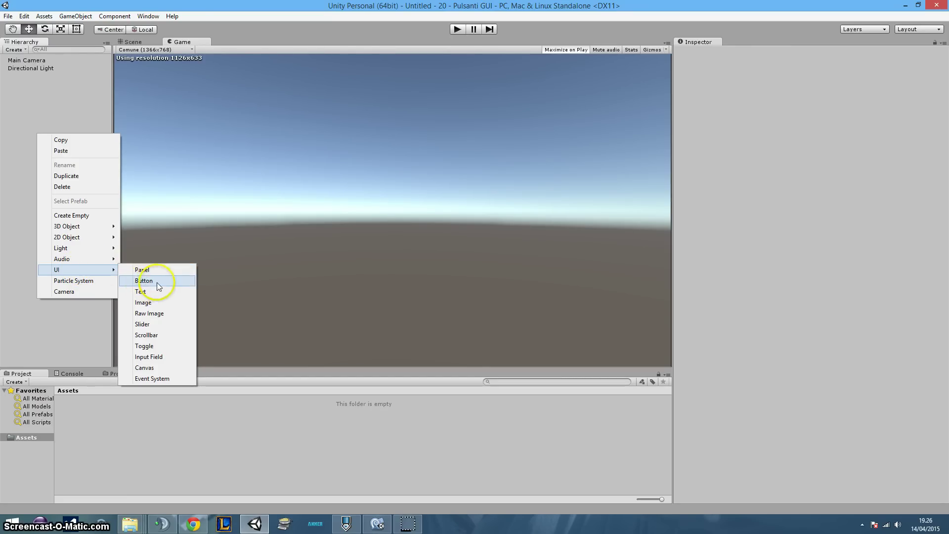
left_click(146, 280)
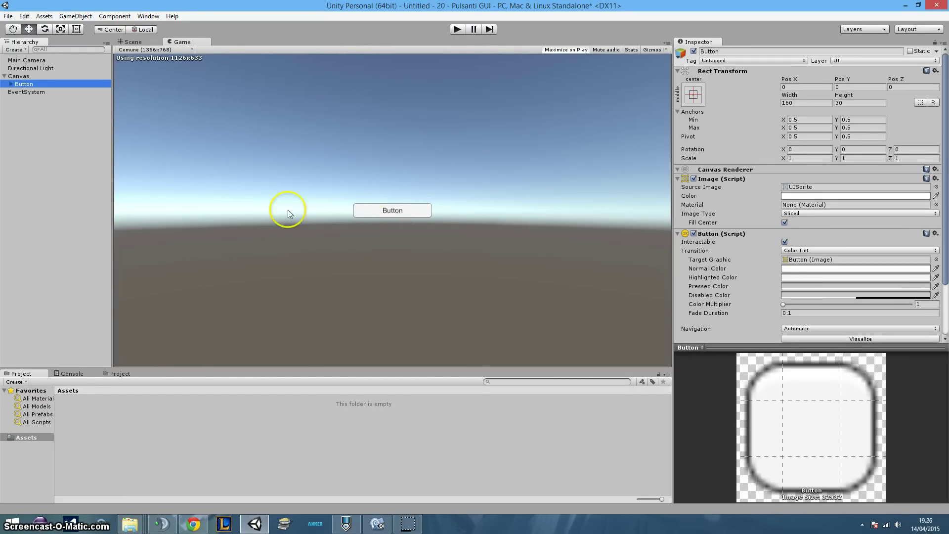
Step: Orbit the Scene view and frame the new Button, then return to the Game view
left_click(136, 42)
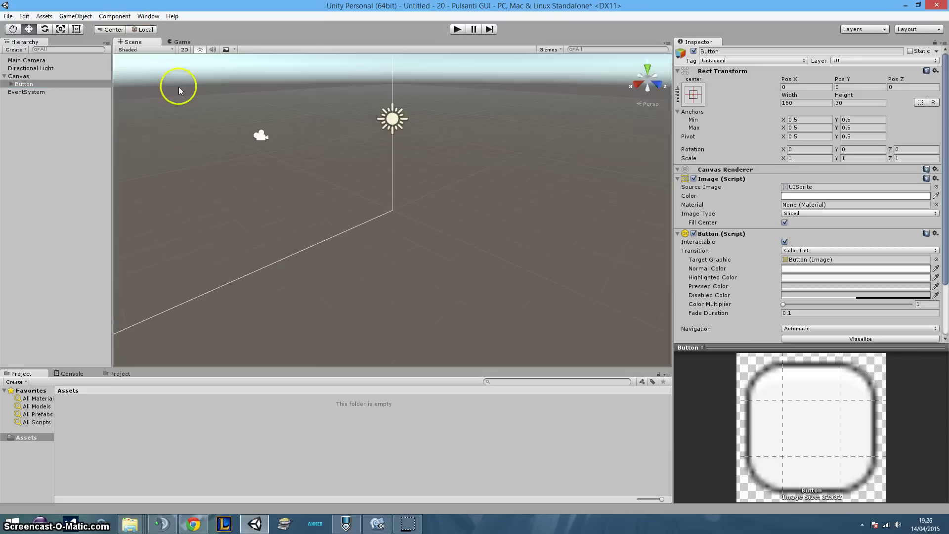
left_click_drag(326, 203, 372, 219, "alt")
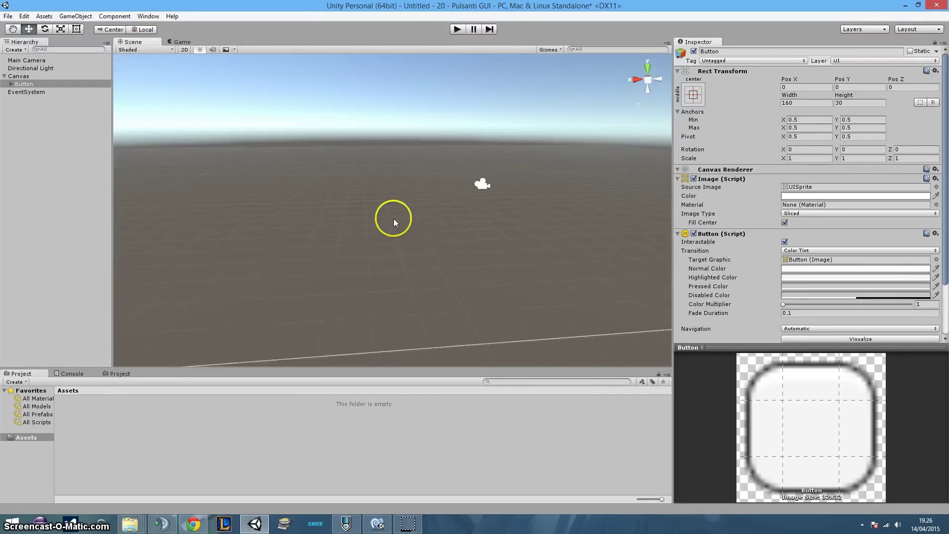
key("f")
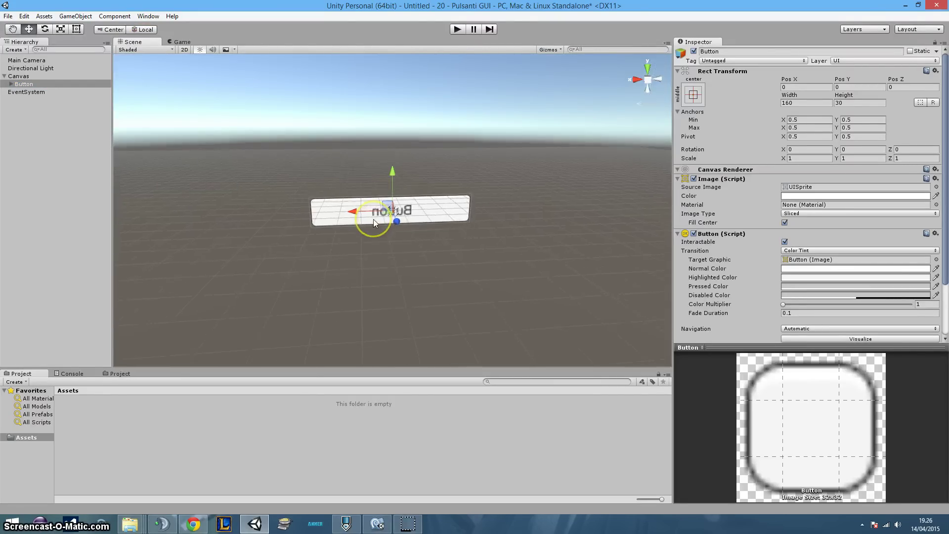
left_click(182, 42)
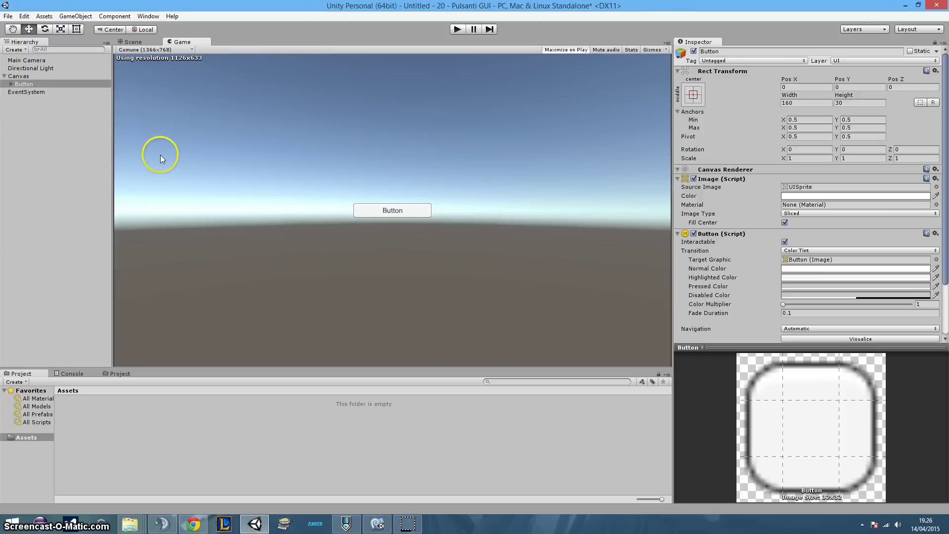
Step: Create a C# script named prova in Assets and open it in MonoDevelop
left_click(138, 430)
right_click(137, 430)
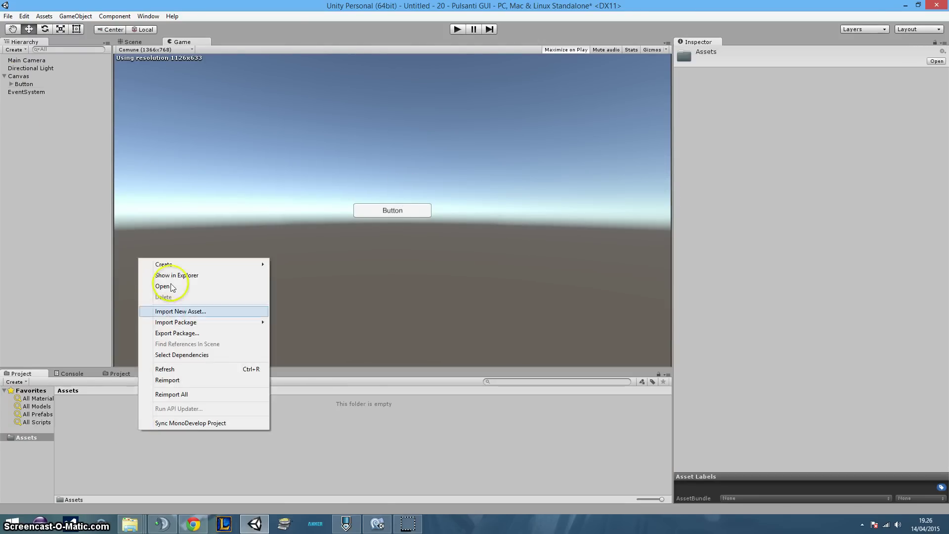
mouse_move(262, 265)
left_click(297, 278)
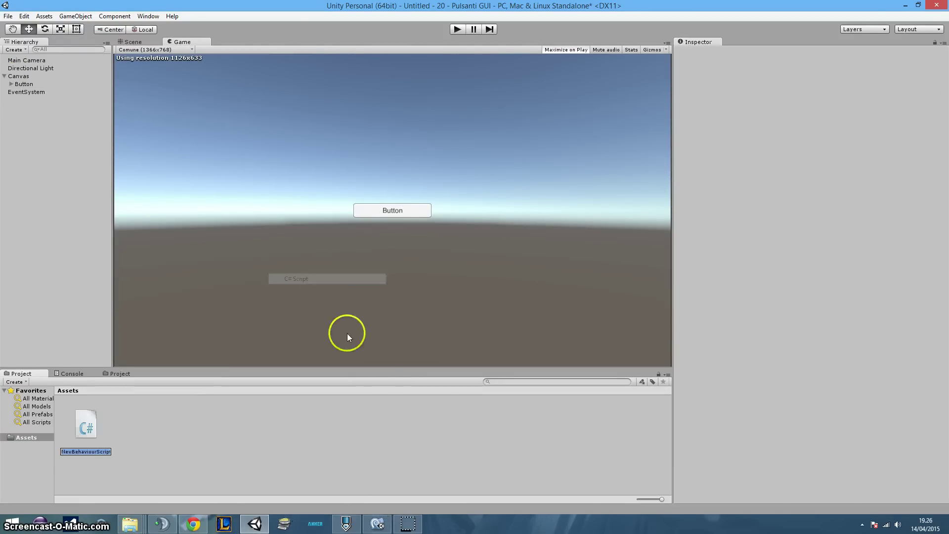
type("prova")
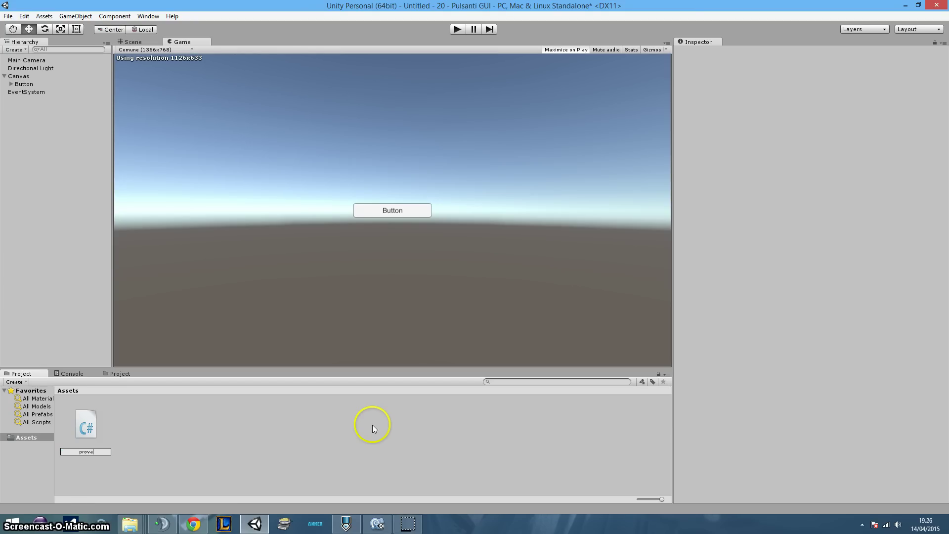
key("Return")
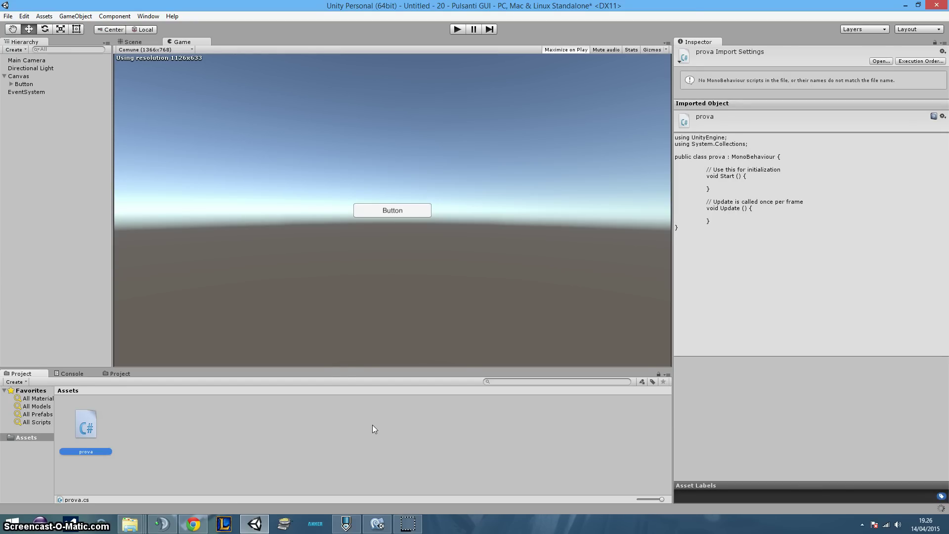
left_click(376, 523)
Step: Replace Start and Update with public void Effetto() logging "sono stato cliccato"
left_click(177, 116)
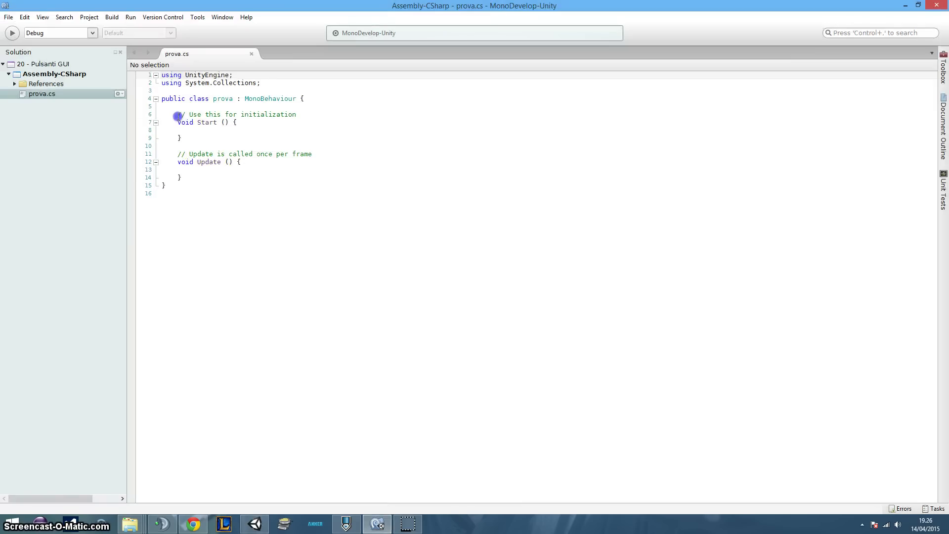
left_click_drag(178, 116, 216, 182)
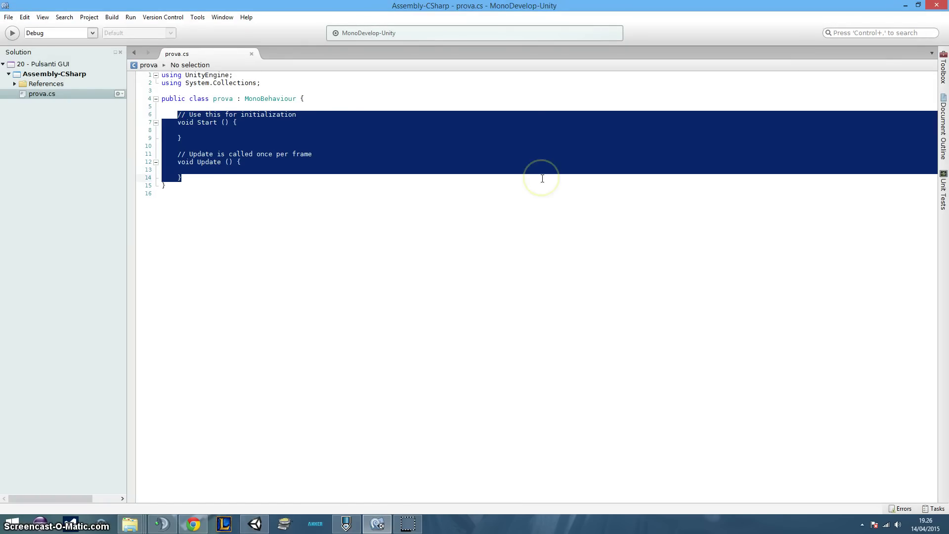
type("publi")
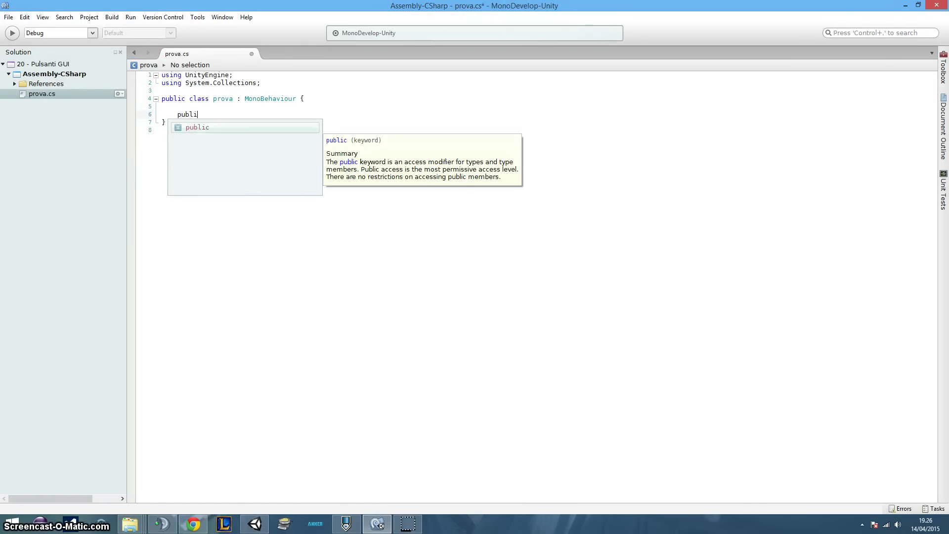
type("c vo")
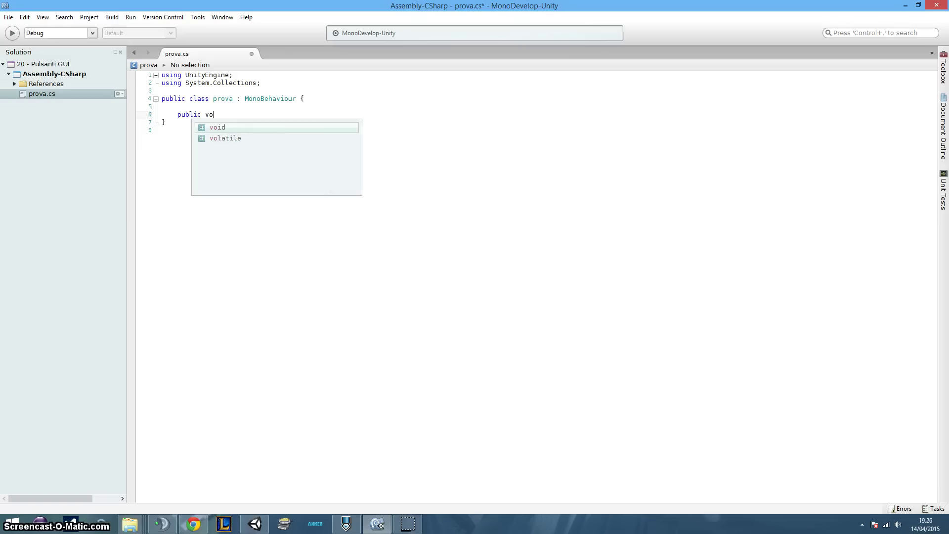
type("id")
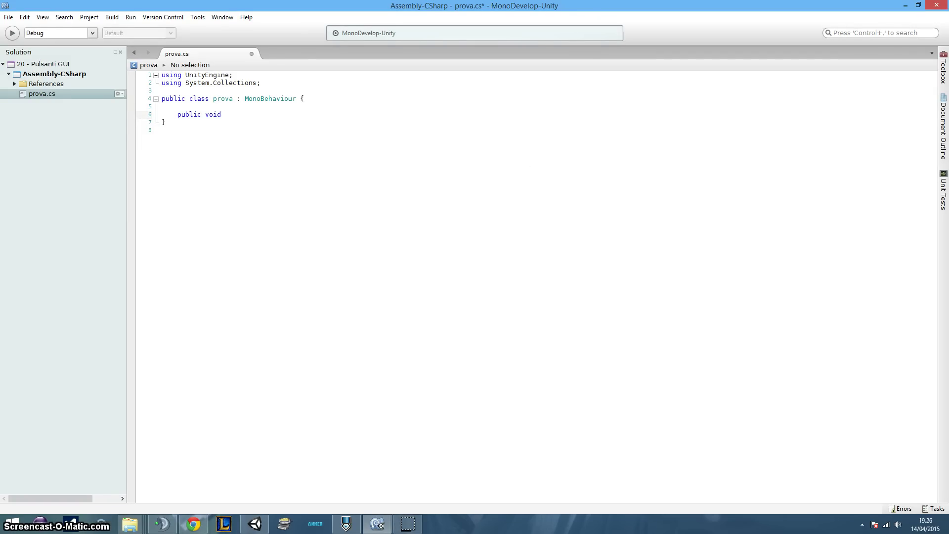
type(" Effetto(")
key("Return")
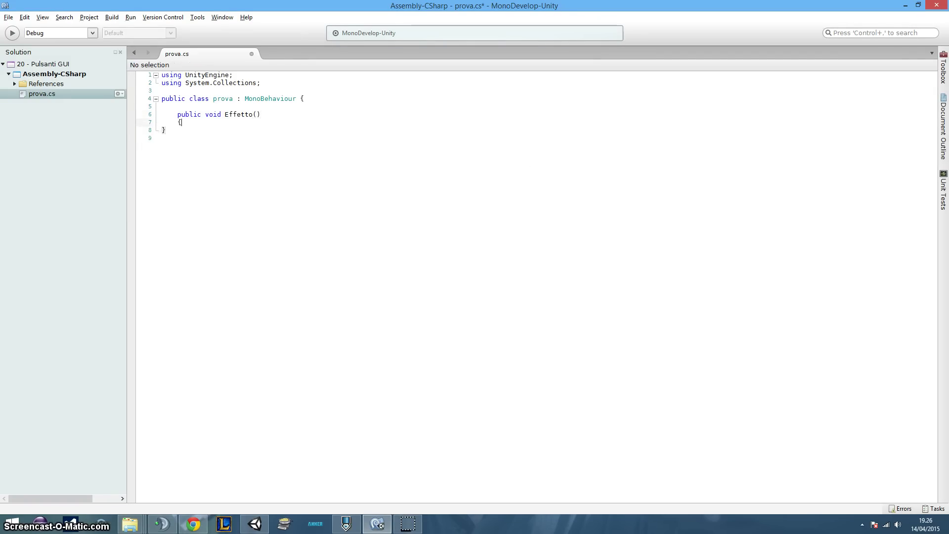
type("{")
key("Return")
type("D")
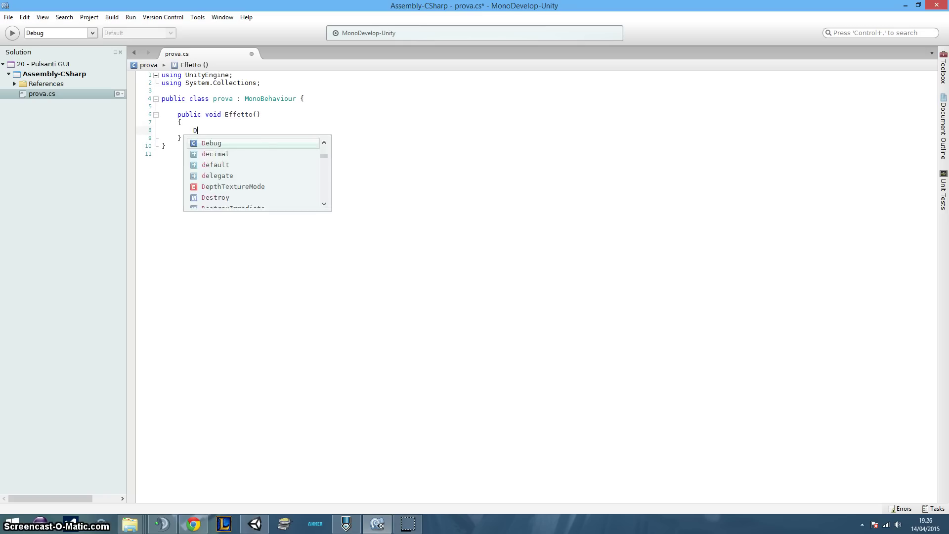
type("ebug.l(")
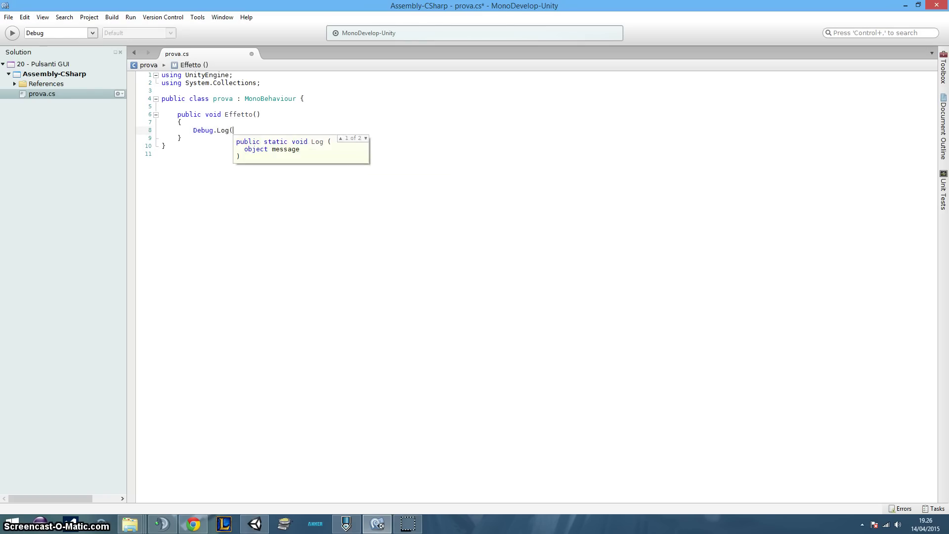
type("M")
type("sono sta")
type("to cl")
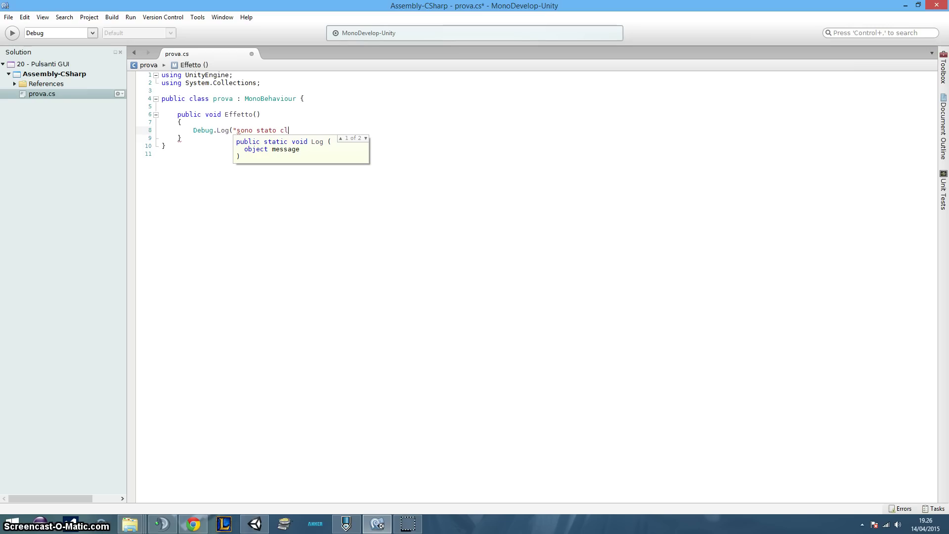
type("cato")
type("\")M")
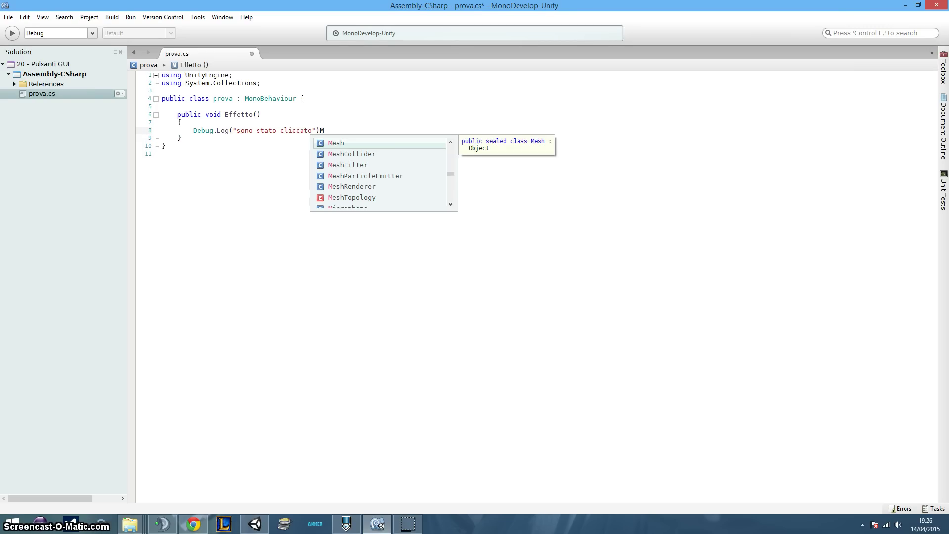
key("BackSpace")
type(";")
Step: Save prova.cs and switch back to the Unity editor
key("ctrl+s")
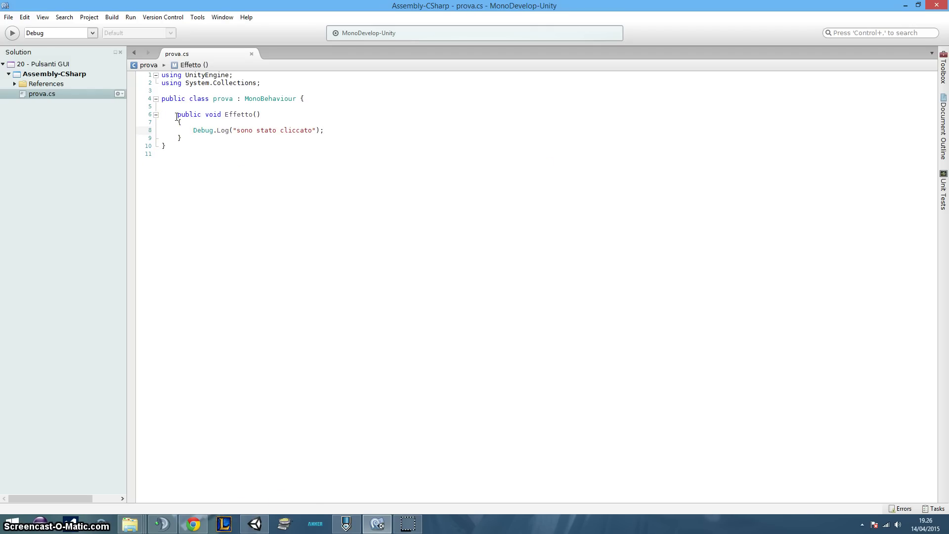
left_click(193, 233)
left_click(255, 522)
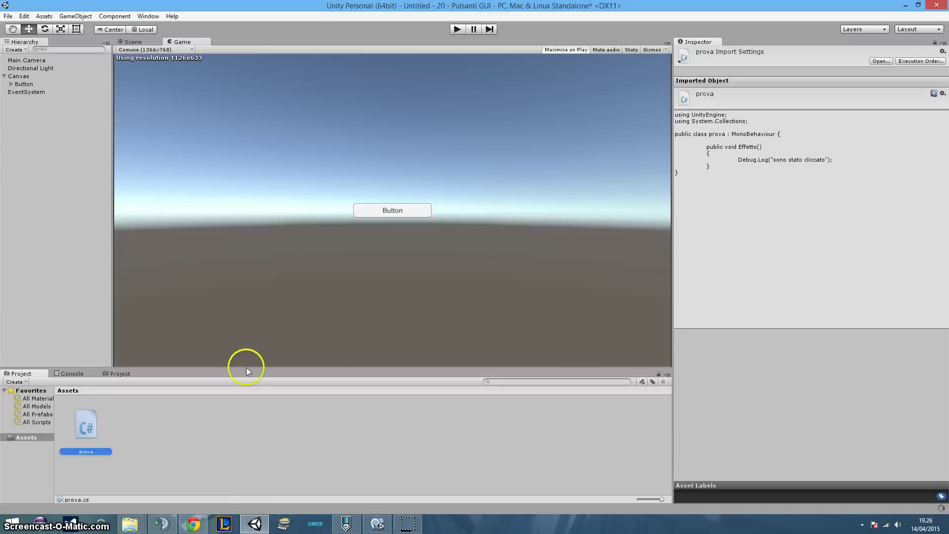
Step: Select the Button object and review its components in the Inspector
left_click(24, 84)
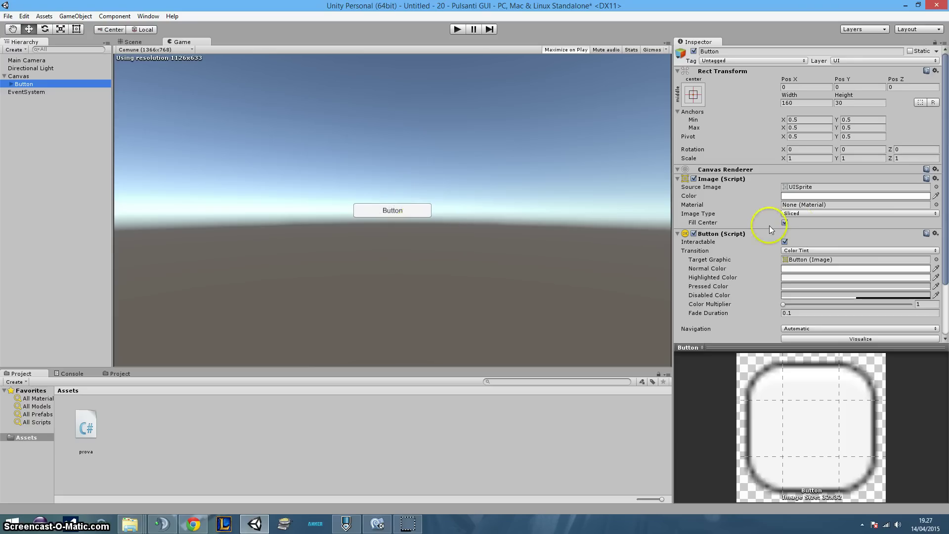
scroll(756, 239, "down", 3)
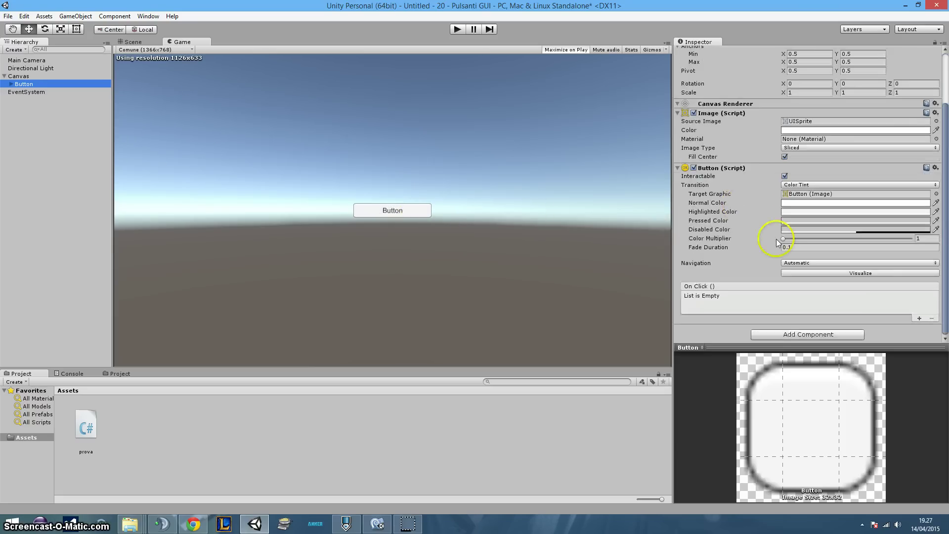
scroll(776, 239, "up", 3)
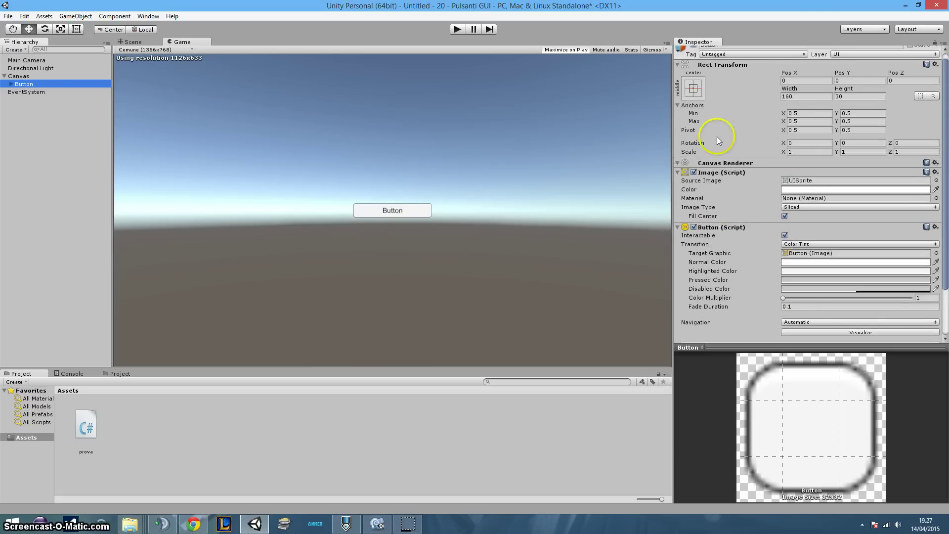
scroll(760, 170, "up", 1)
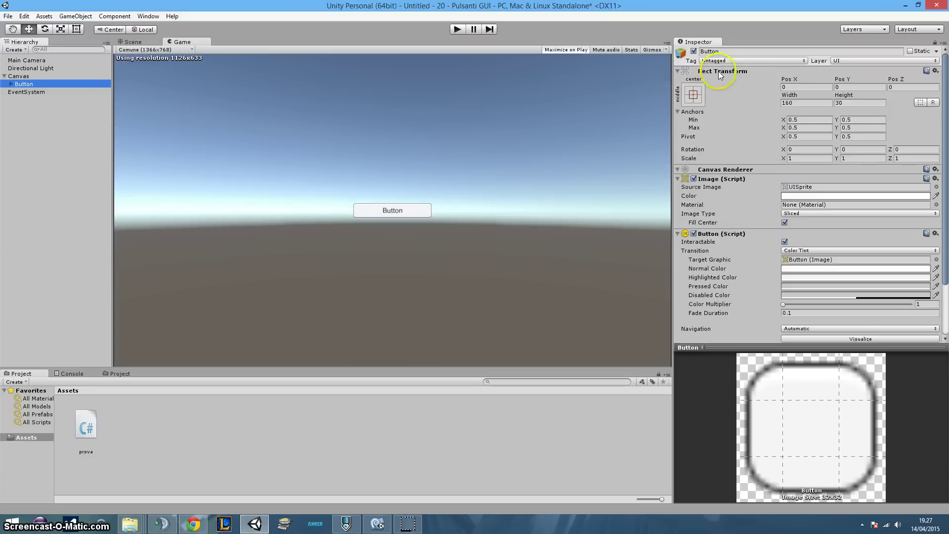
scroll(752, 82, "down", 2)
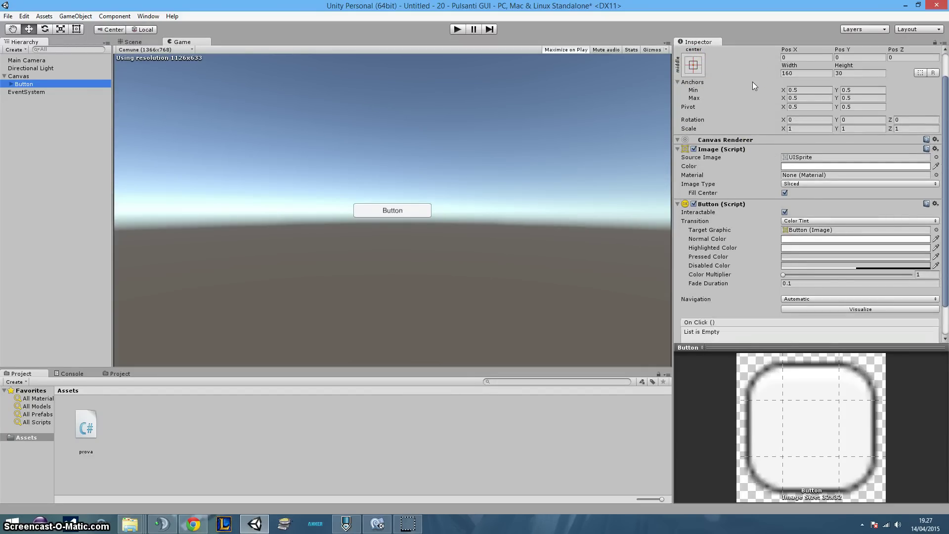
scroll(752, 82, "down", 2)
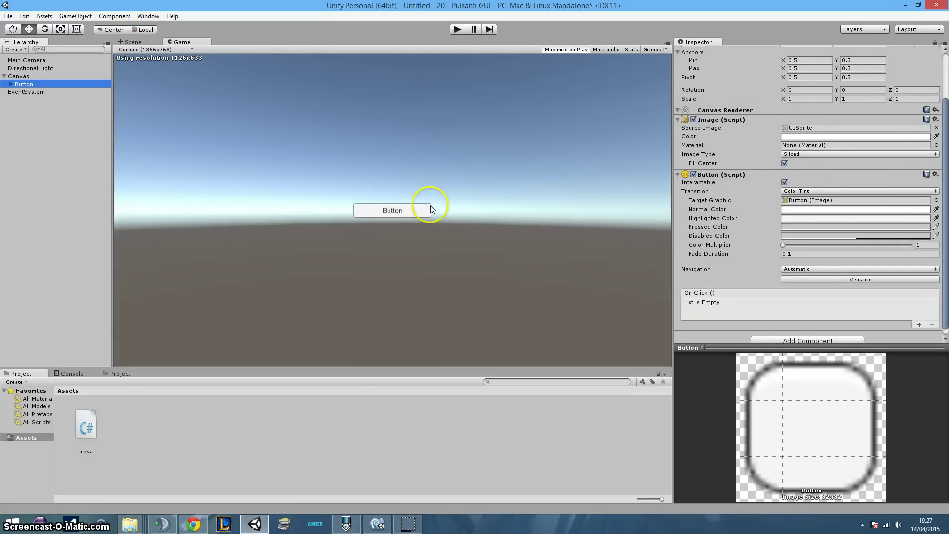
Step: Try a dark red Image colour, undo it back to white, and close the picker
left_click(799, 137)
left_click_drag(68, 43, 49, 117)
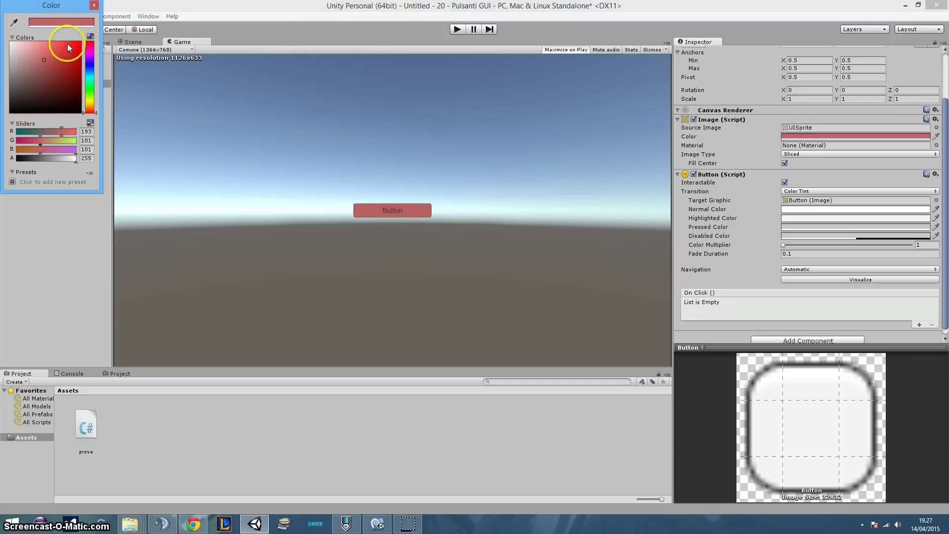
key("ctrl+z")
key("ctrl+z")
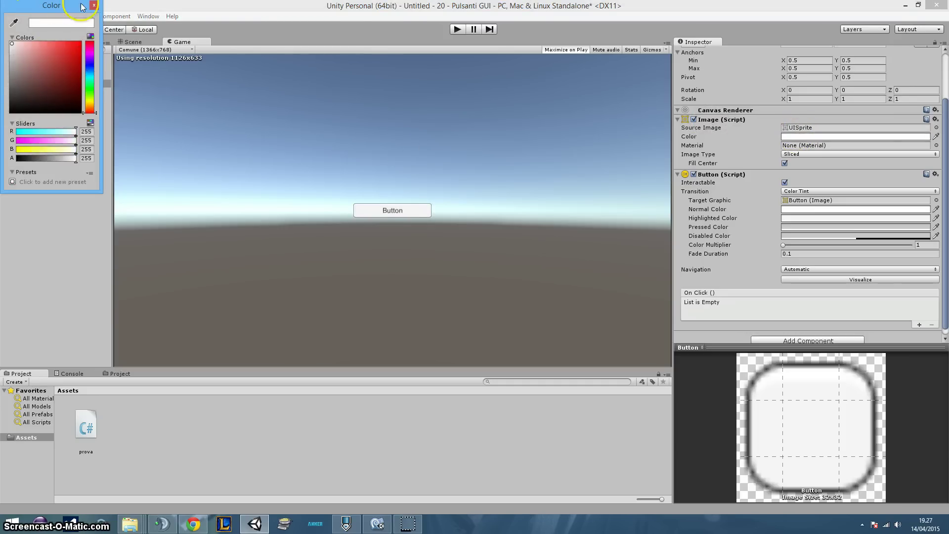
left_click(94, 5)
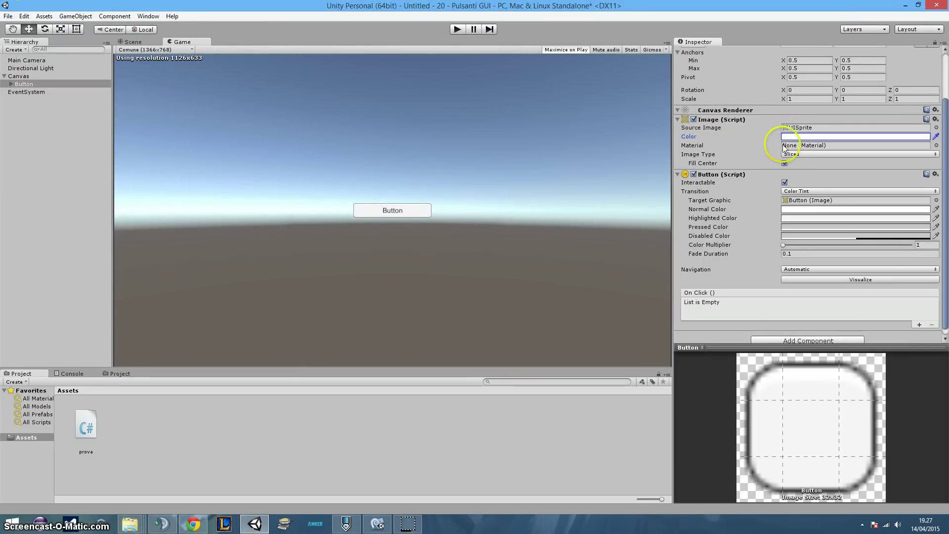
scroll(752, 182, "down", 1)
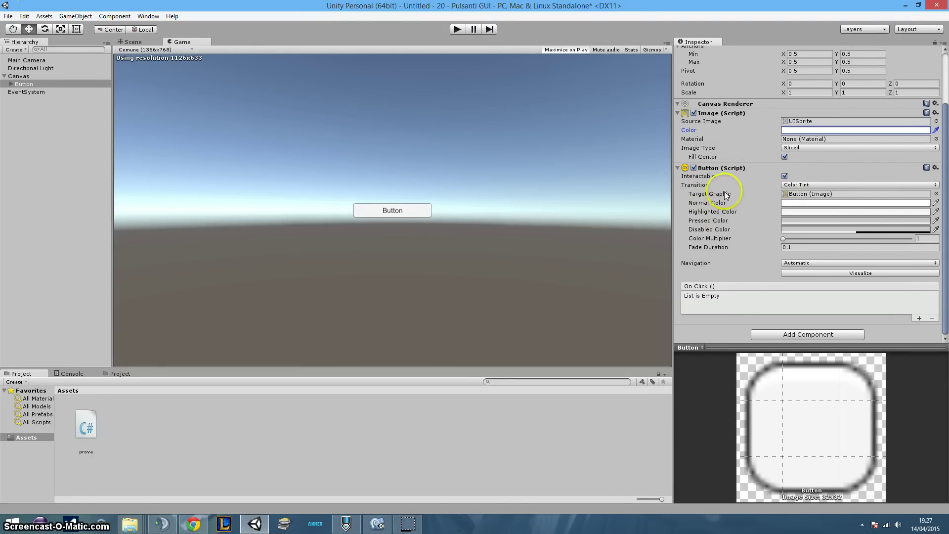
scroll(730, 235, "up", 3)
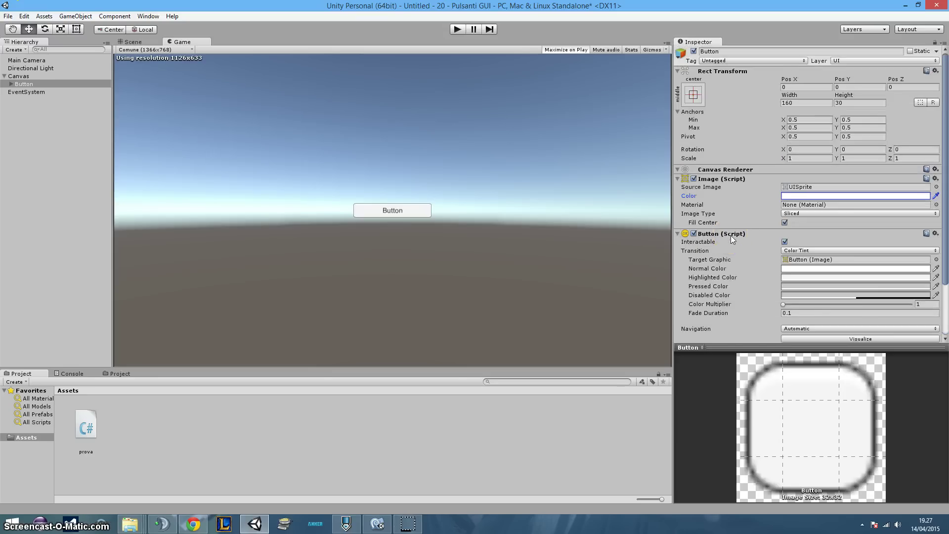
scroll(730, 235, "down", 3)
Step: Toggle the Button's Interactable setting and test clicking the Button in Play mode
left_click(721, 187)
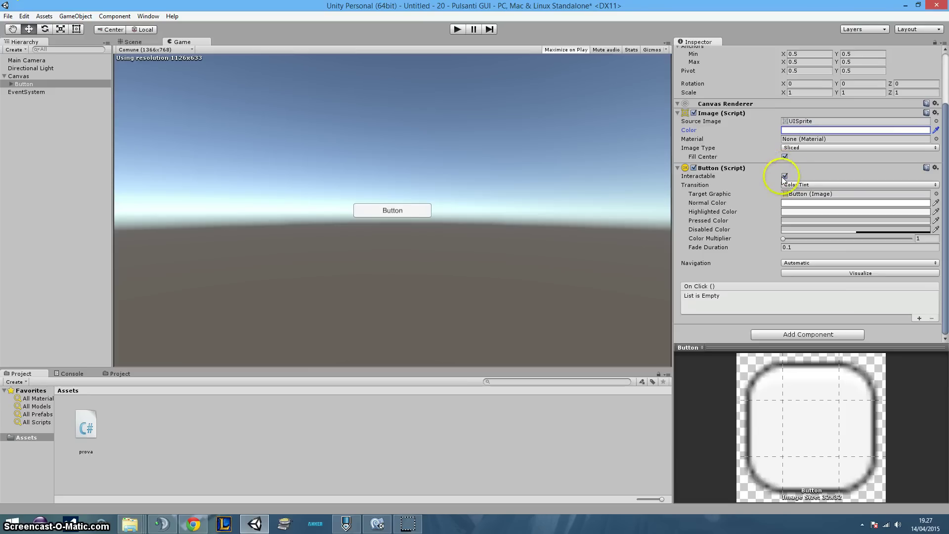
mouse_move(708, 179)
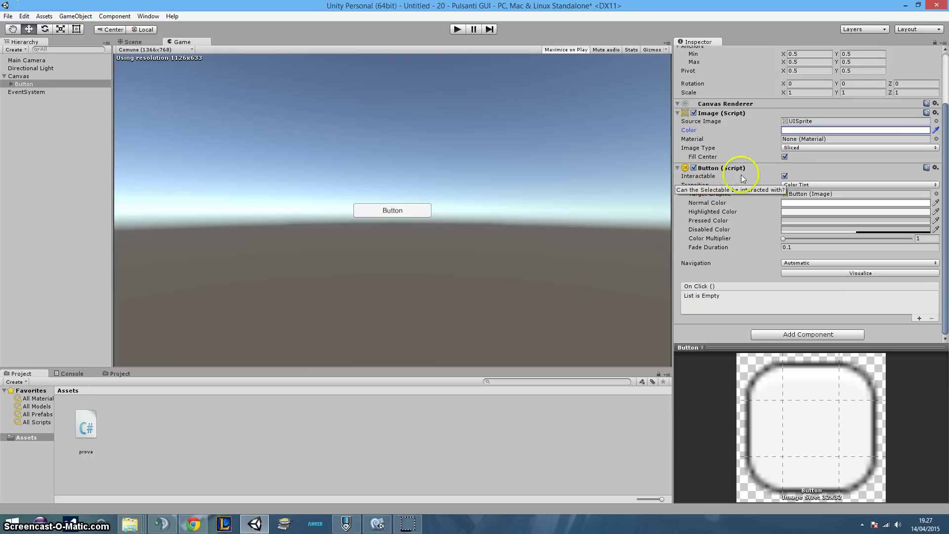
left_click(784, 176)
left_click(785, 176)
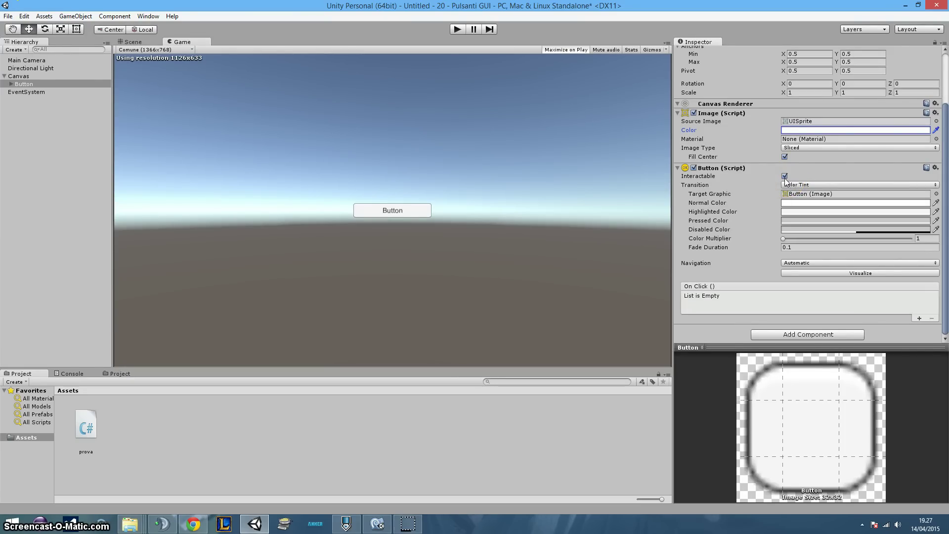
double_click(784, 178)
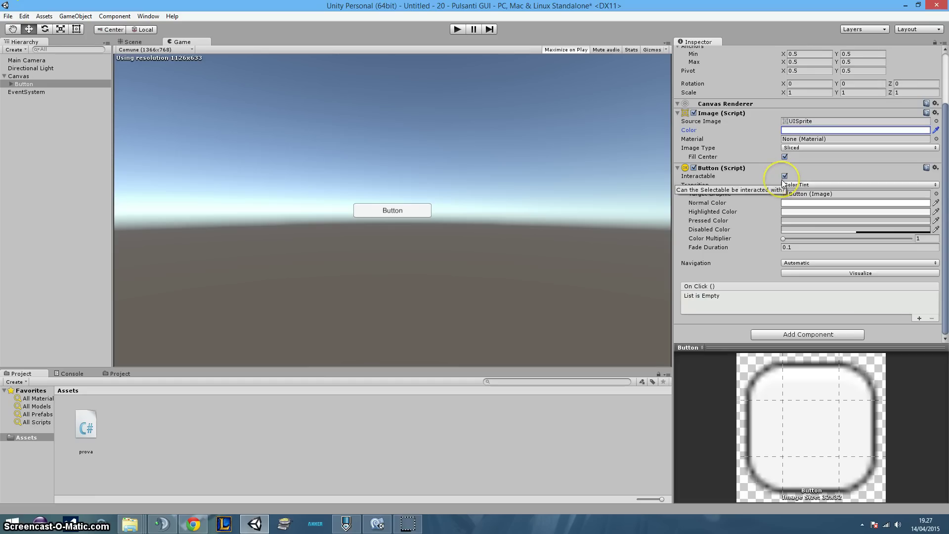
left_click(458, 29)
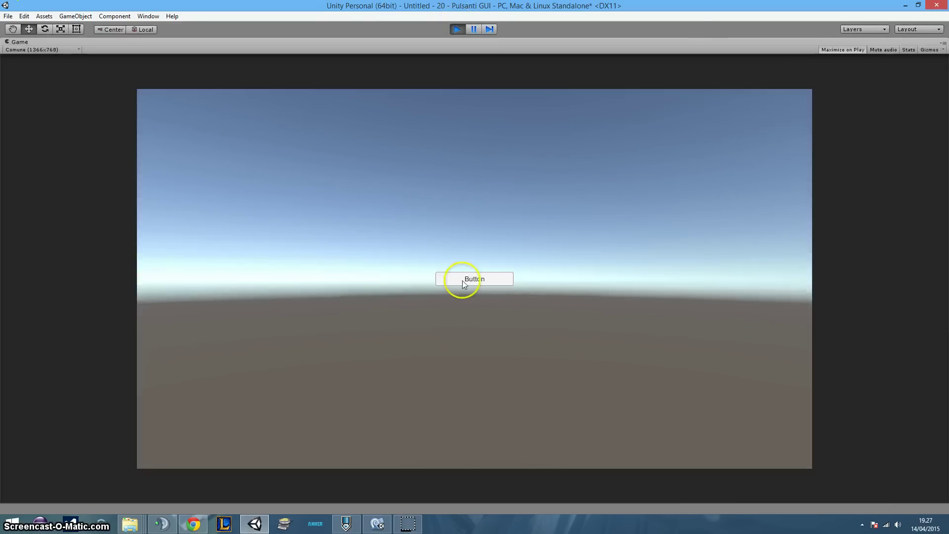
left_click(462, 277)
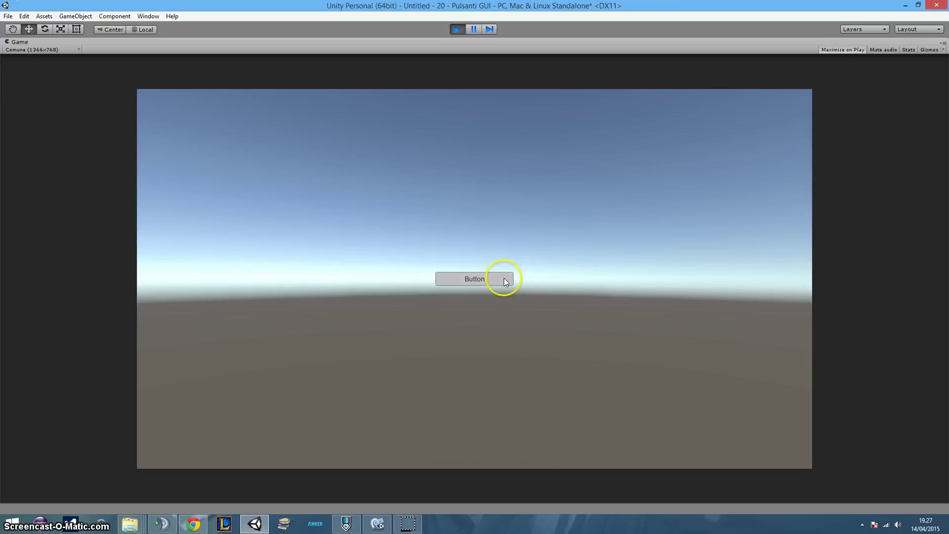
left_click(505, 281)
left_click(457, 30)
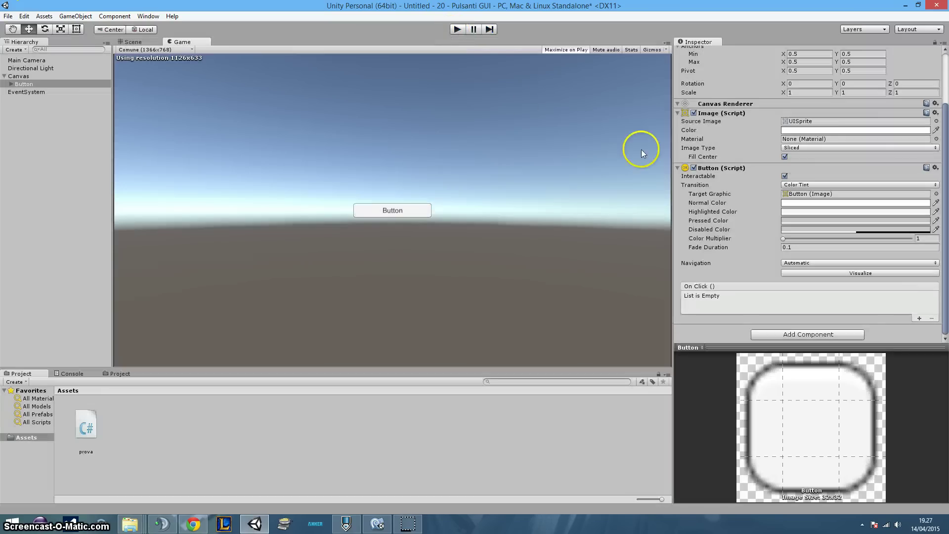
Step: Make the Button non-interactable and test it in Play mode, re-enabling it mid-run
left_click(785, 176)
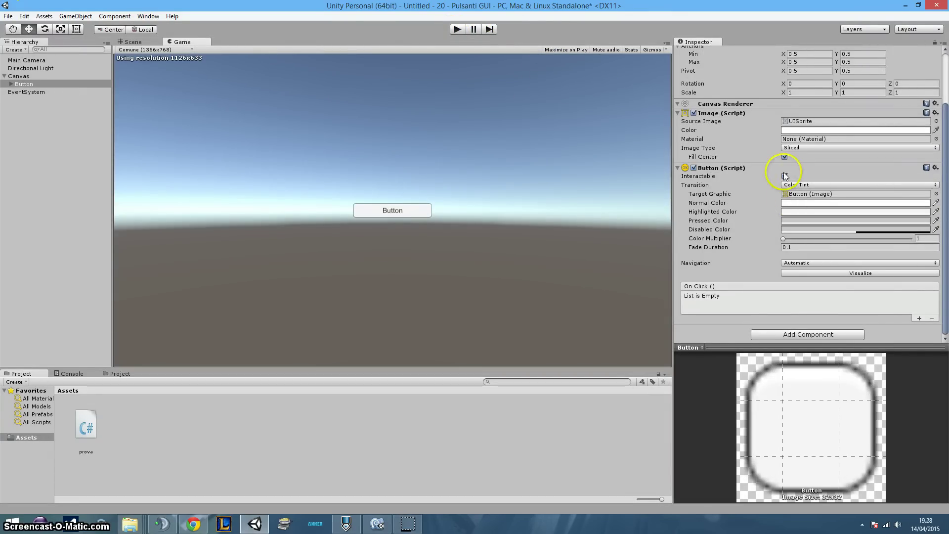
left_click(458, 30)
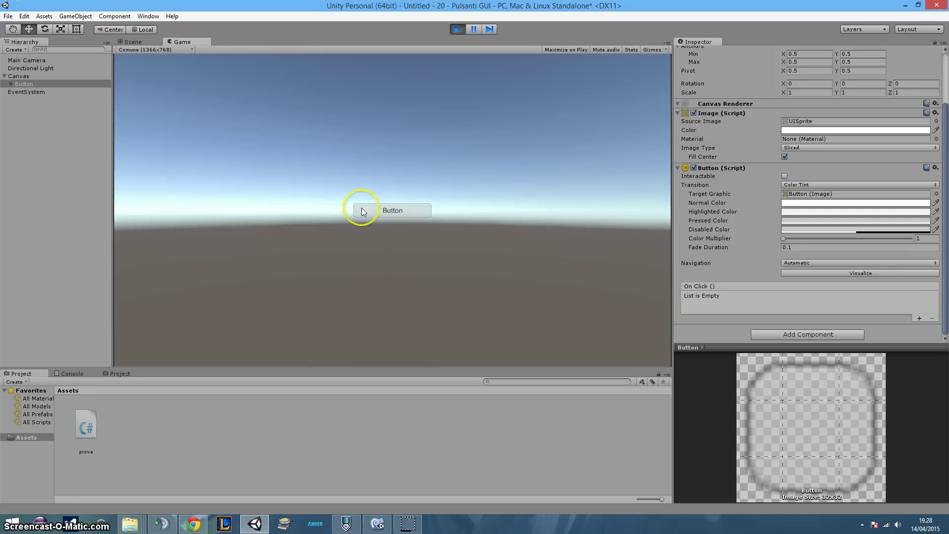
left_click(785, 176)
left_click(400, 215)
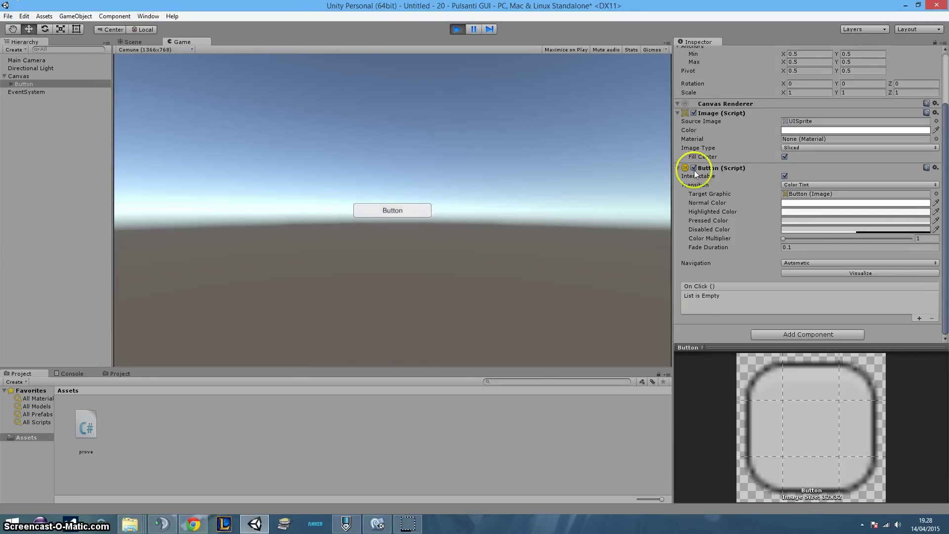
left_click(457, 30)
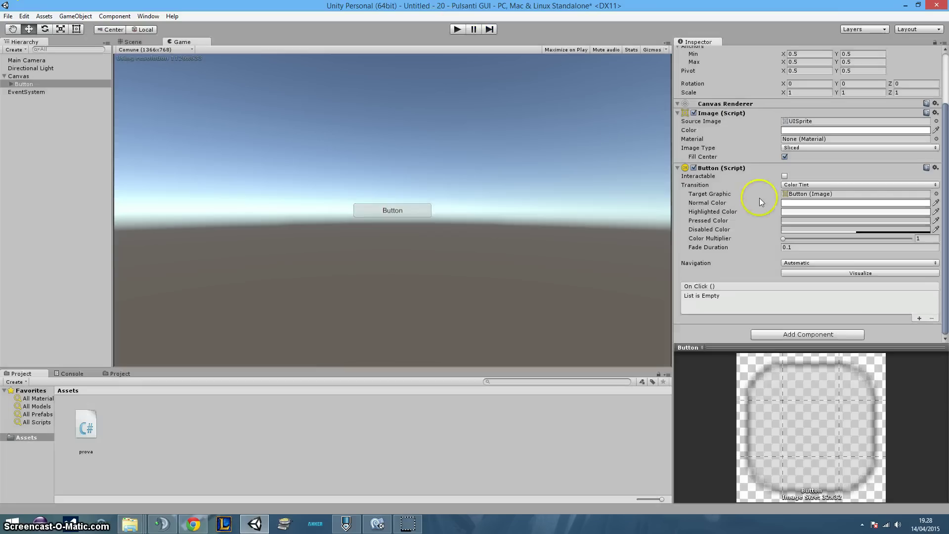
Step: Look over the Transition options without changing them, then select EventSystem
left_click(796, 185)
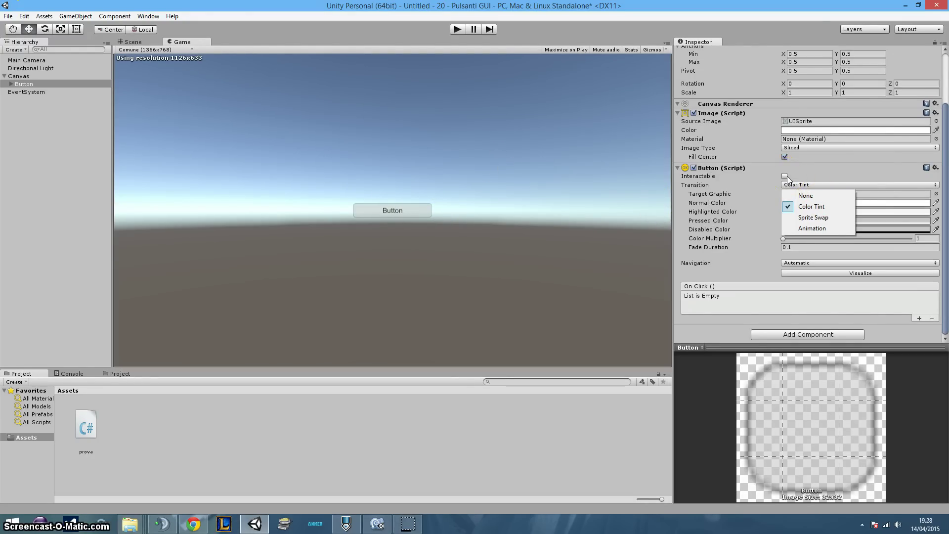
left_click(400, 193)
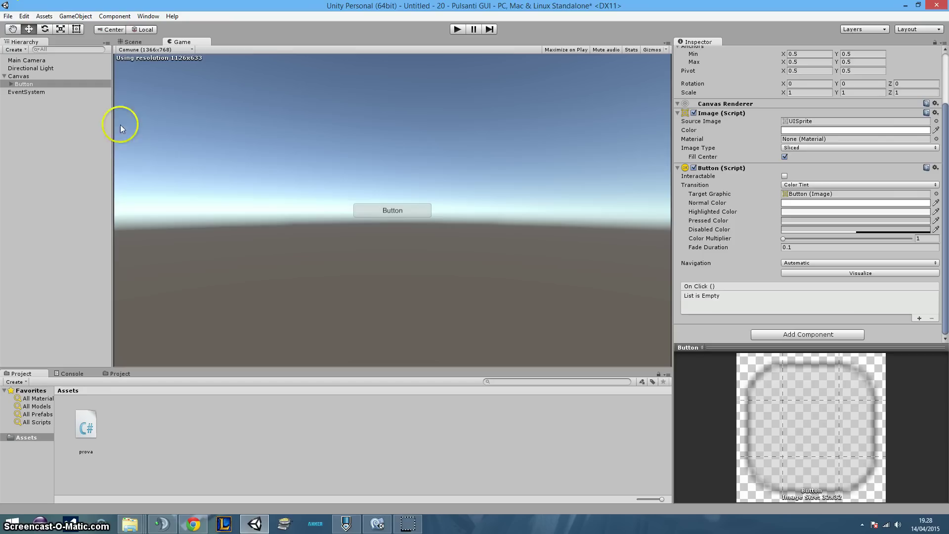
left_click(39, 92)
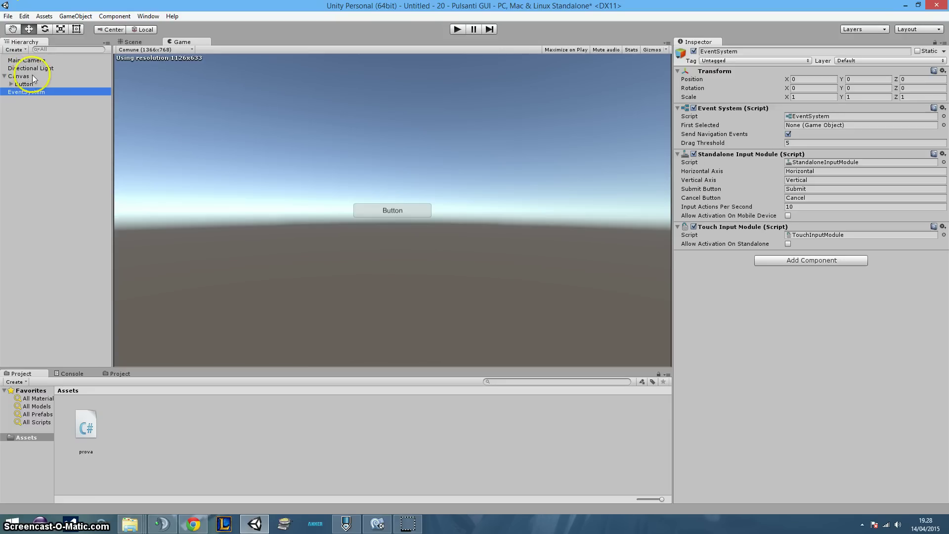
Step: Reselect the Button and review its Color Tint transition, target graphic and UISprite source image
left_click(32, 75)
right_click(57, 84)
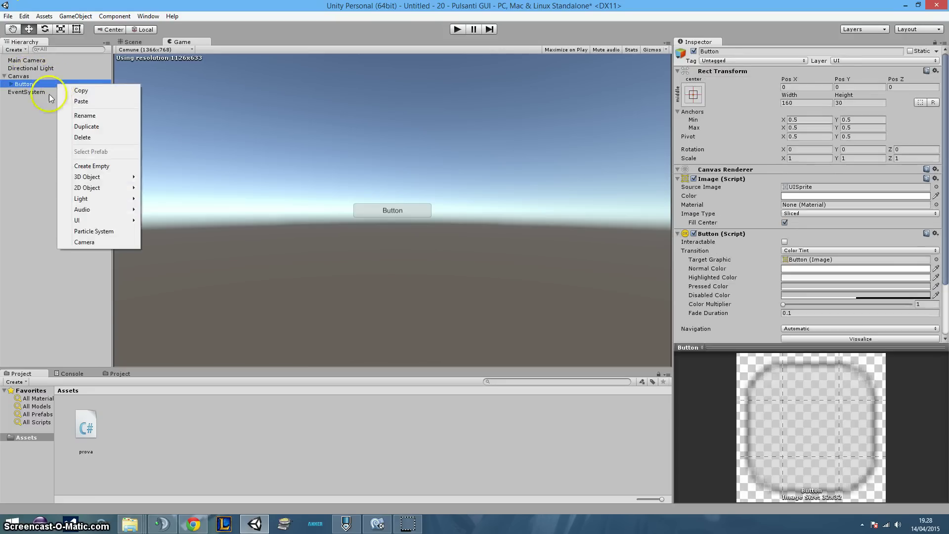
left_click(31, 92)
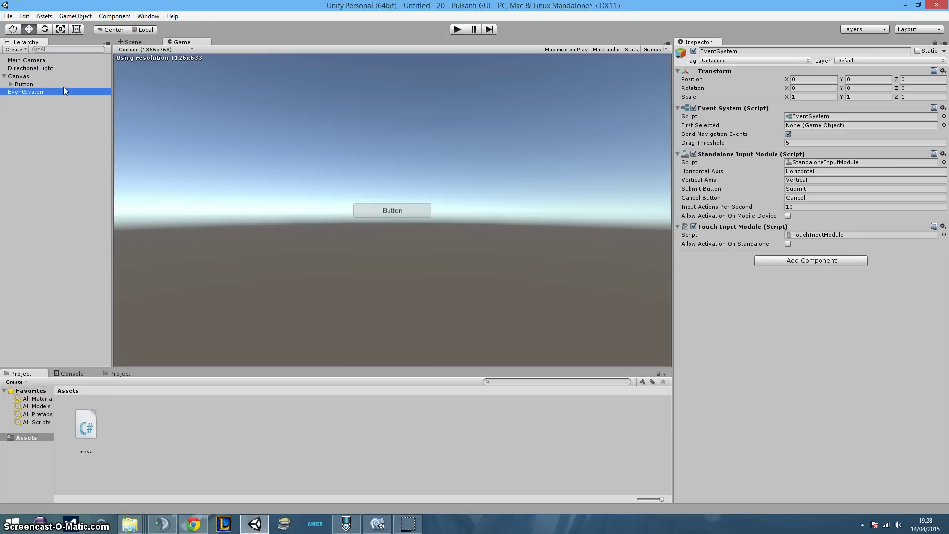
left_click(63, 87)
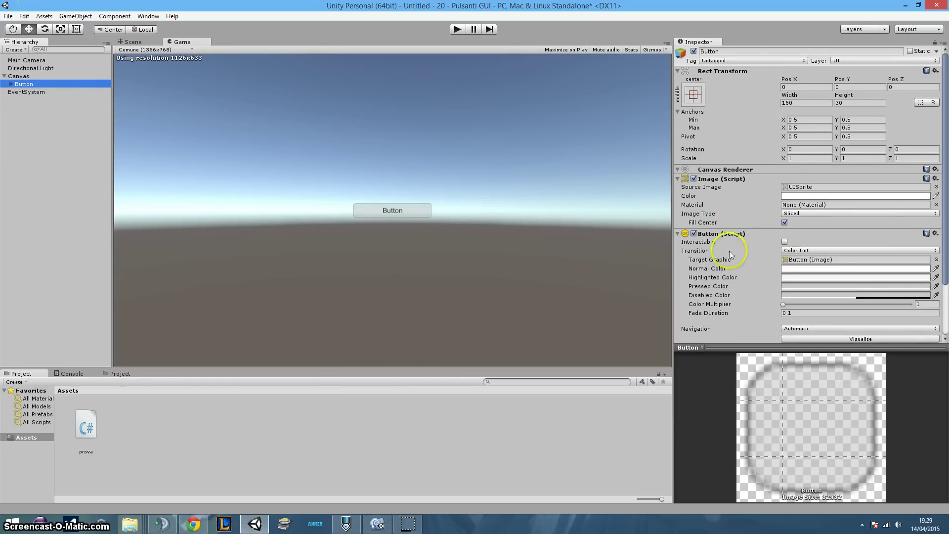
left_click(804, 251)
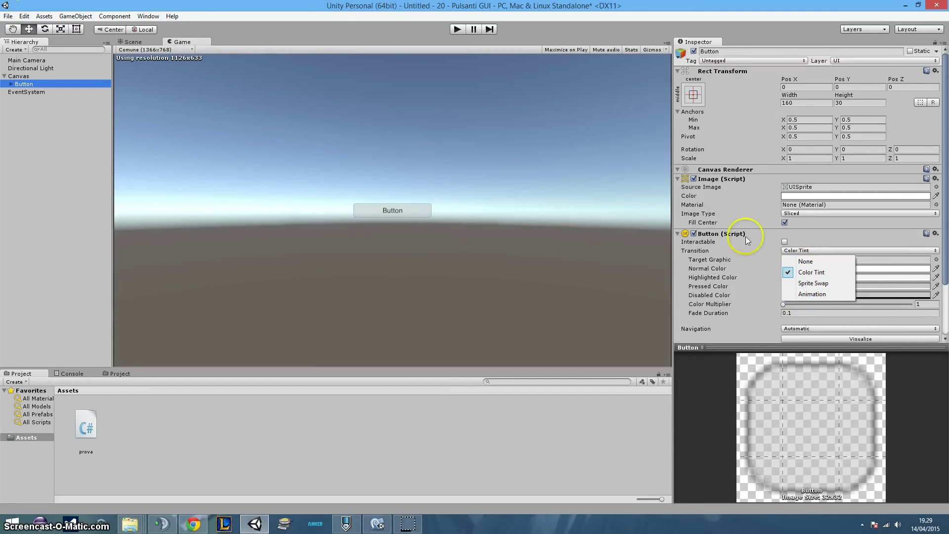
left_click(824, 274)
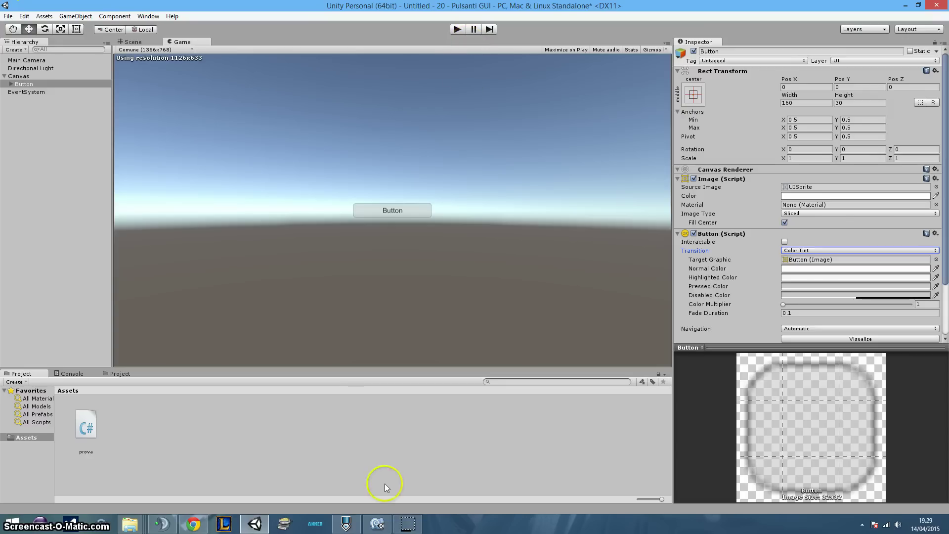
left_click(818, 261)
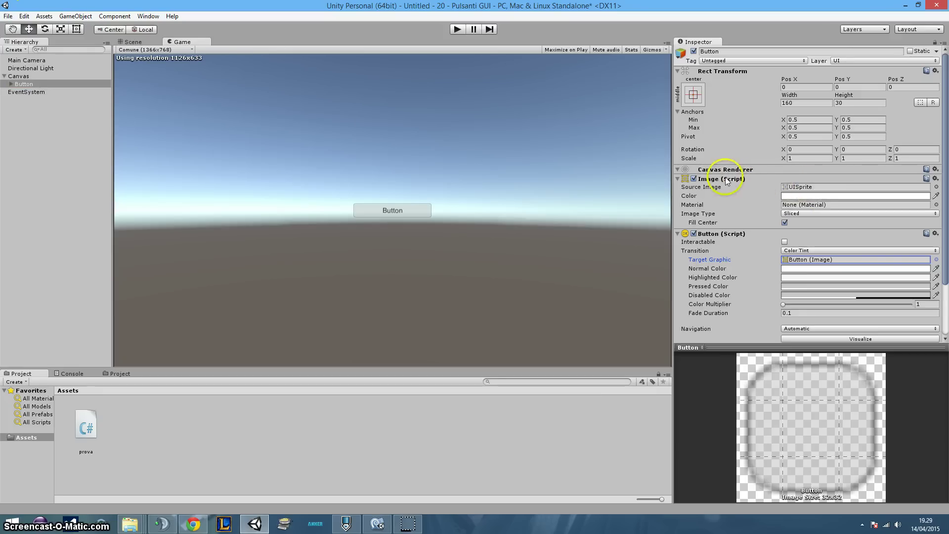
left_click(817, 187)
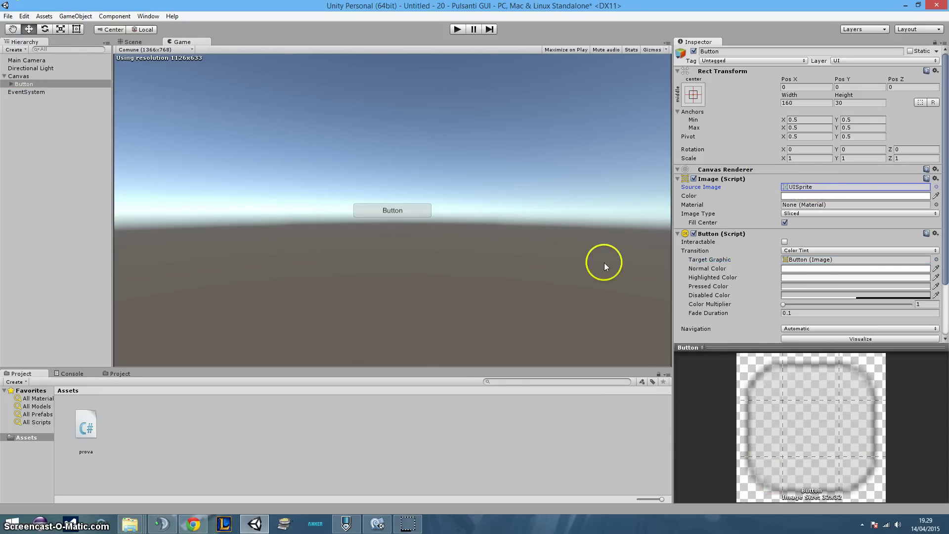
scroll(769, 293, "down", 3)
scroll(782, 257, "down", 3)
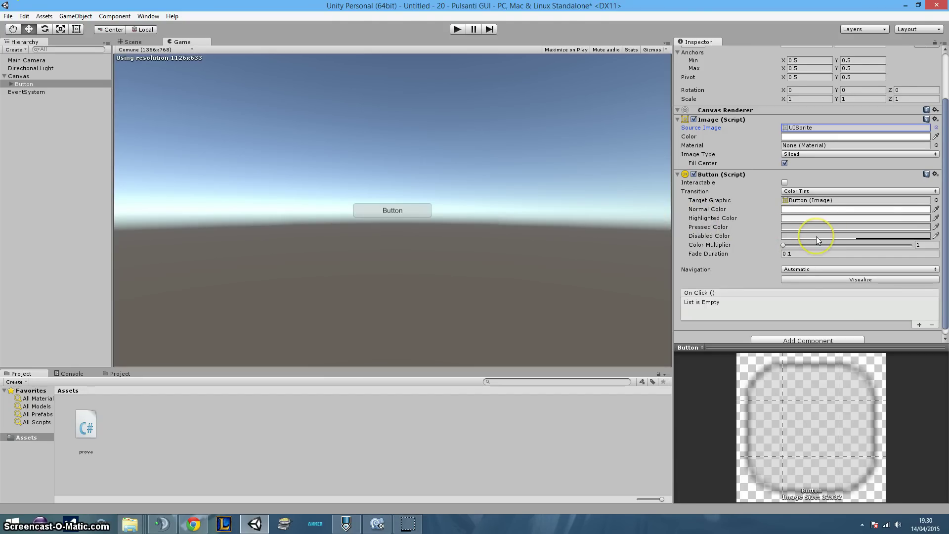
left_click(816, 236)
left_click_drag(43, 85, 111, 28)
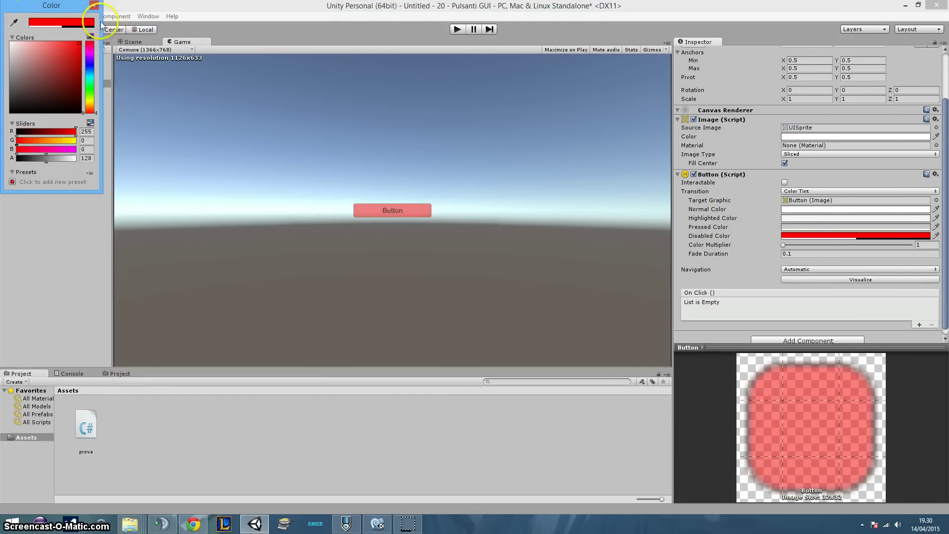
left_click(94, 5)
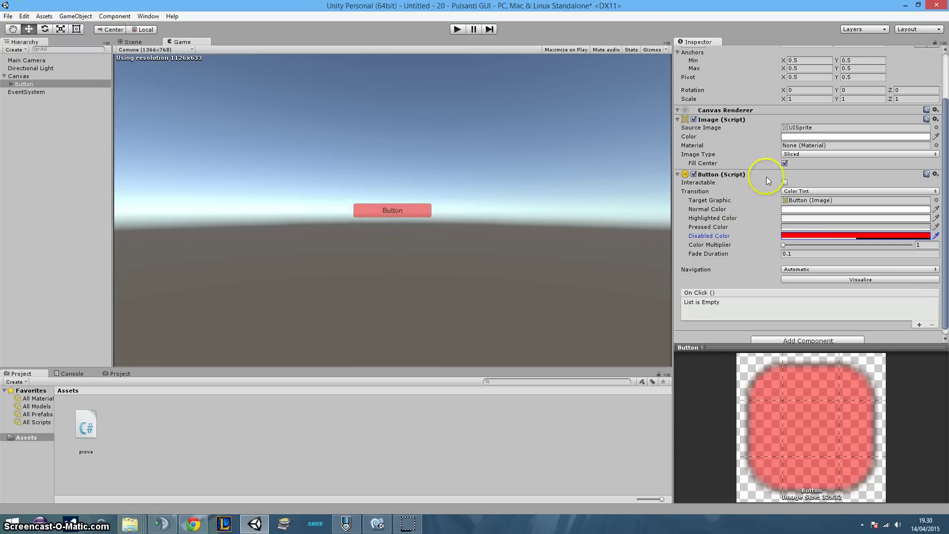
left_click(785, 183)
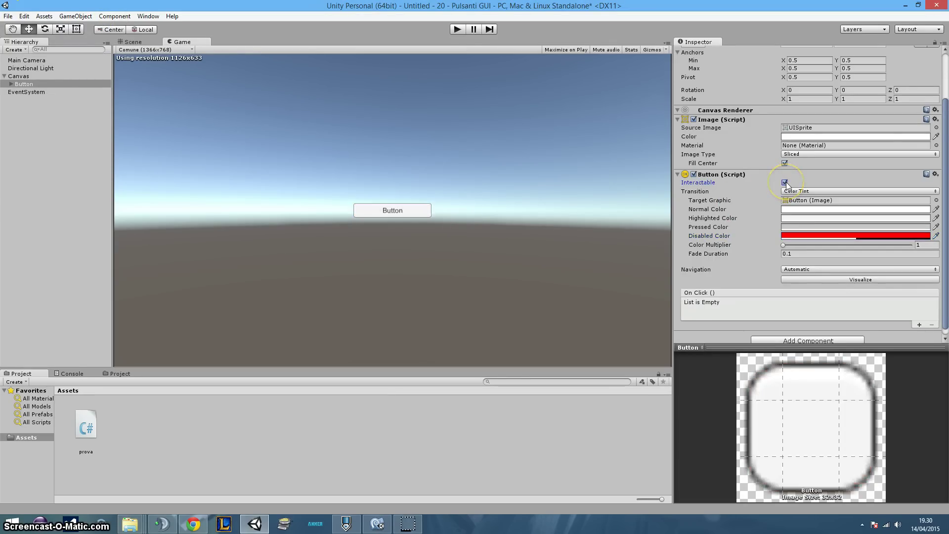
left_click(801, 209)
left_click(90, 91)
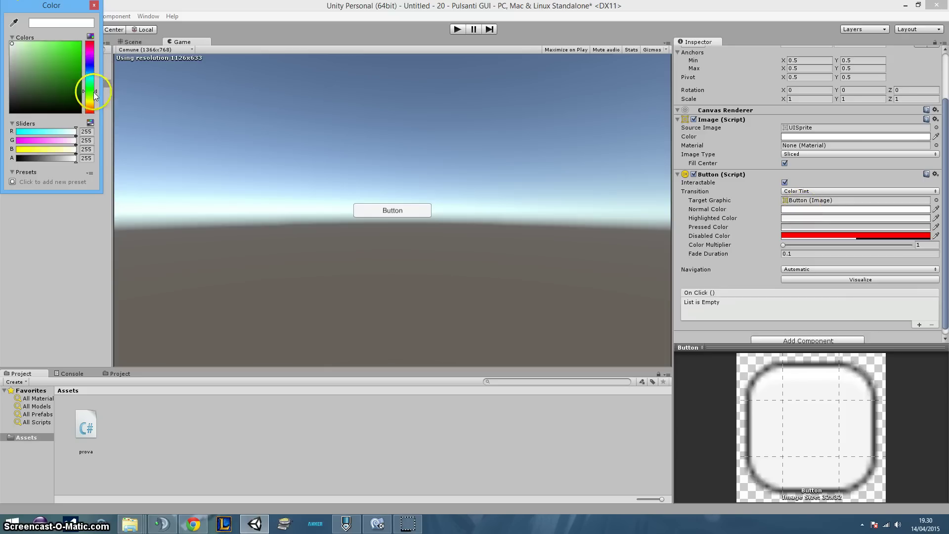
left_click(79, 44)
left_click(99, 7)
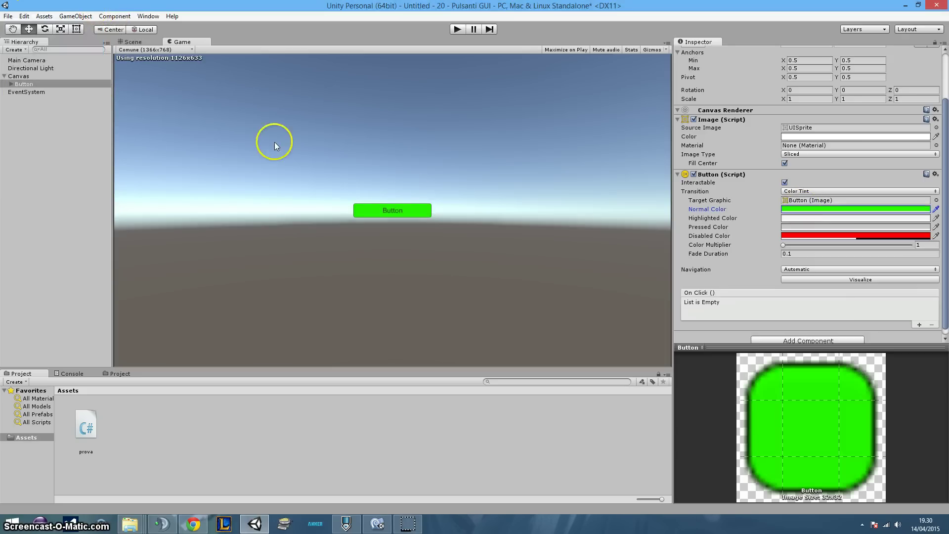
left_click(784, 183)
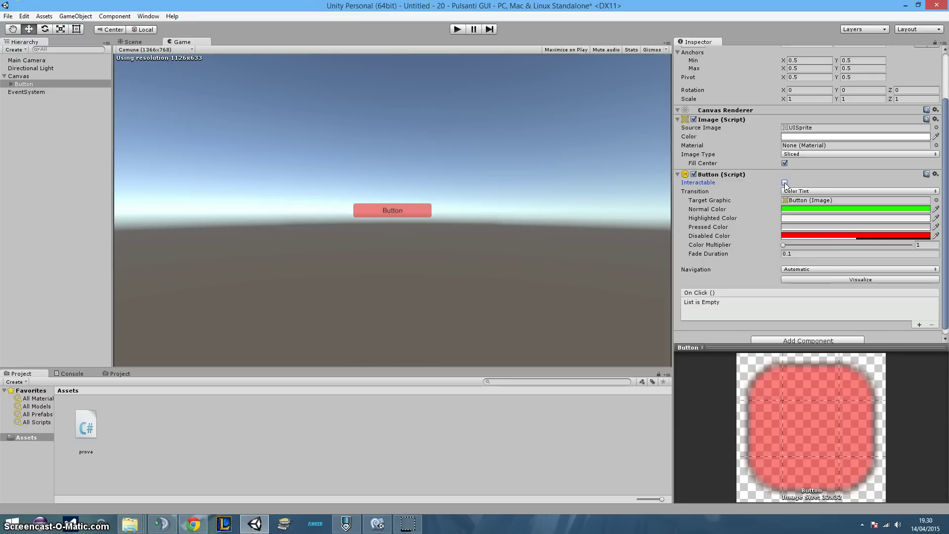
left_click(856, 239)
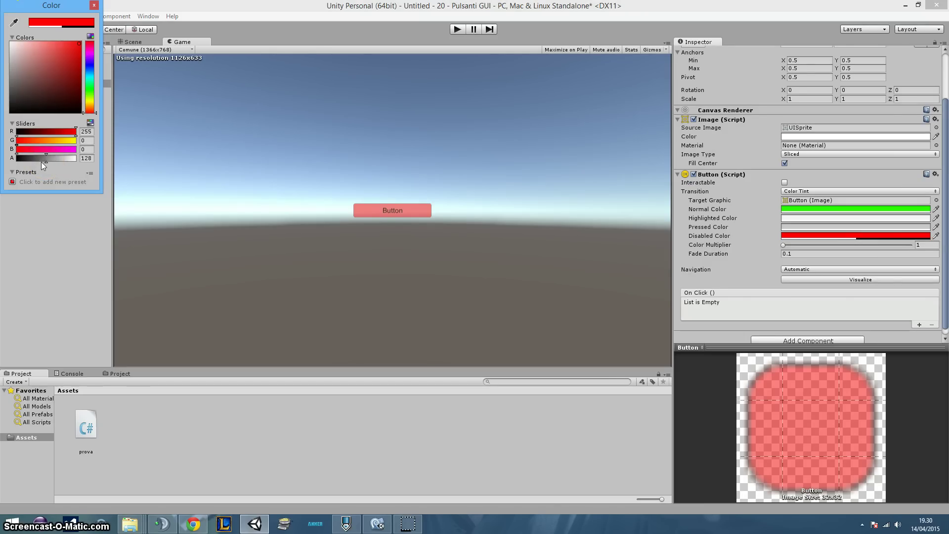
mouse_move(48, 163)
left_mouse_down()
mouse_move(20, 161)
mouse_move(126, 163)
mouse_move(52, 158)
left_mouse_up()
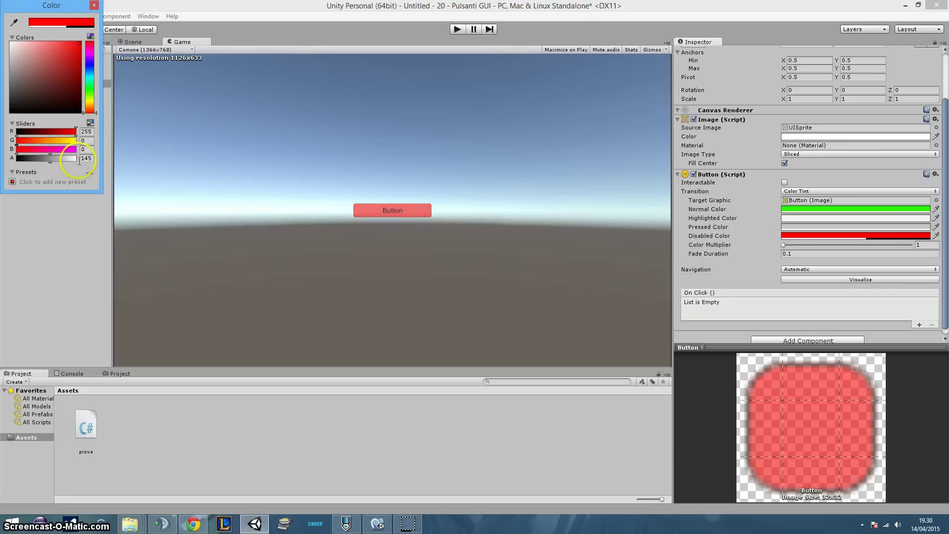
left_click(87, 158)
type("128")
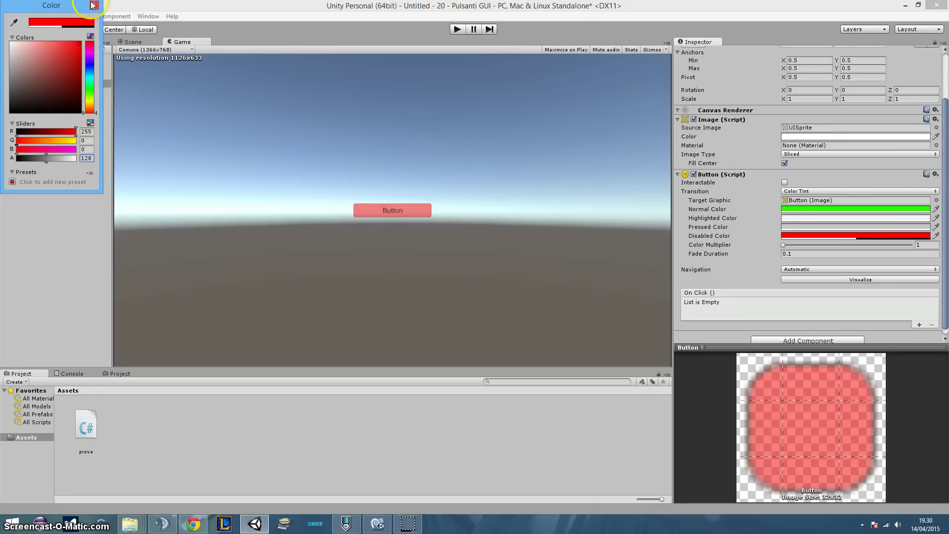
left_click(94, 5)
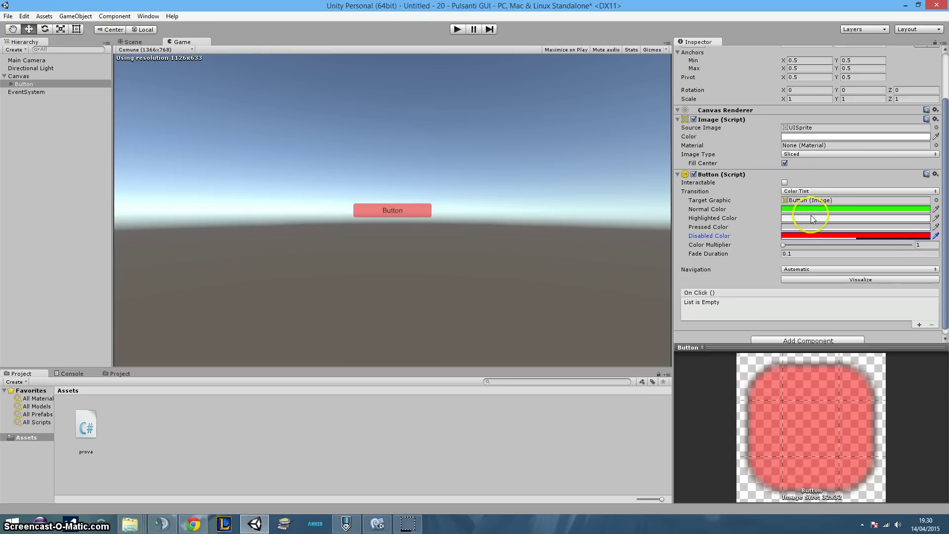
Step: Drag Color Multiplier to 2.58 and back to 1, check Fade Duration 0.1, then open Transition modes
left_click(784, 245)
left_click_drag(786, 245, 836, 248)
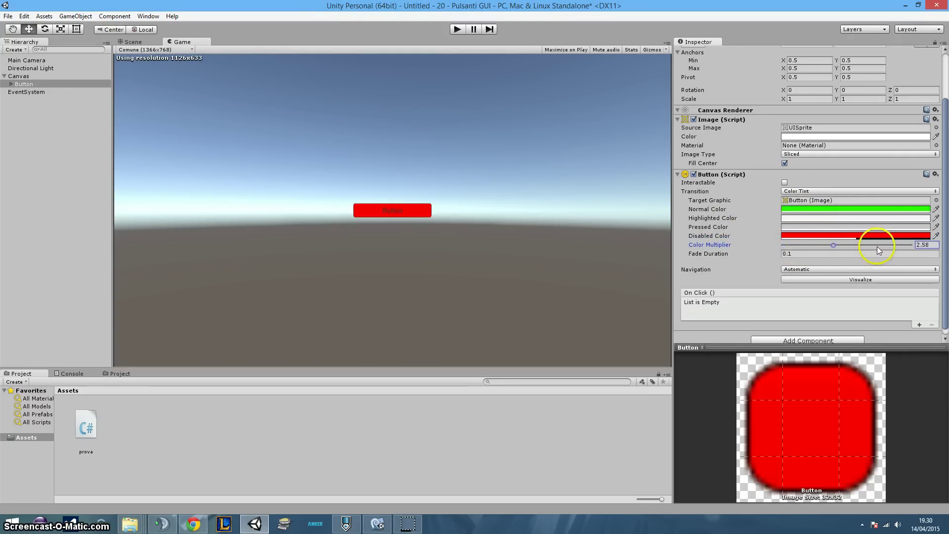
left_click_drag(905, 246, 786, 248)
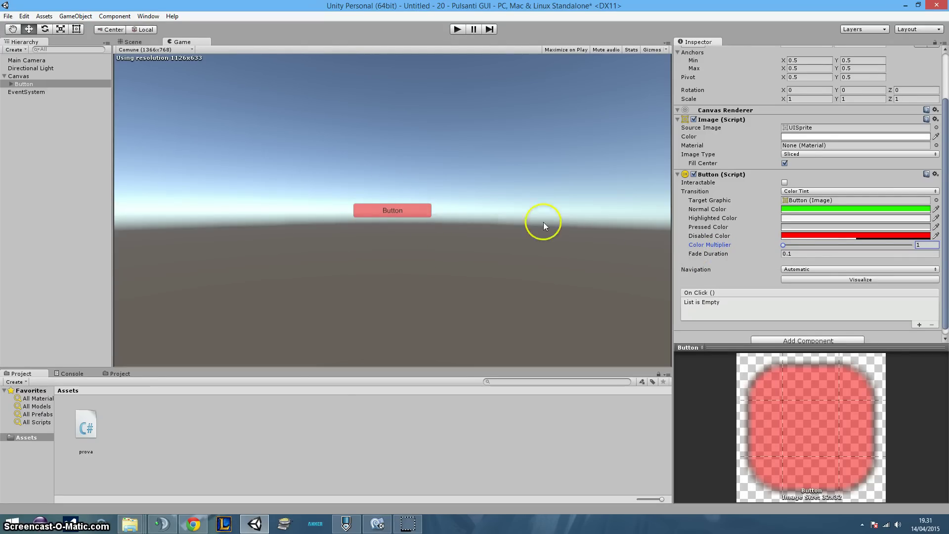
left_click(797, 255)
left_click(786, 255)
left_click(795, 191)
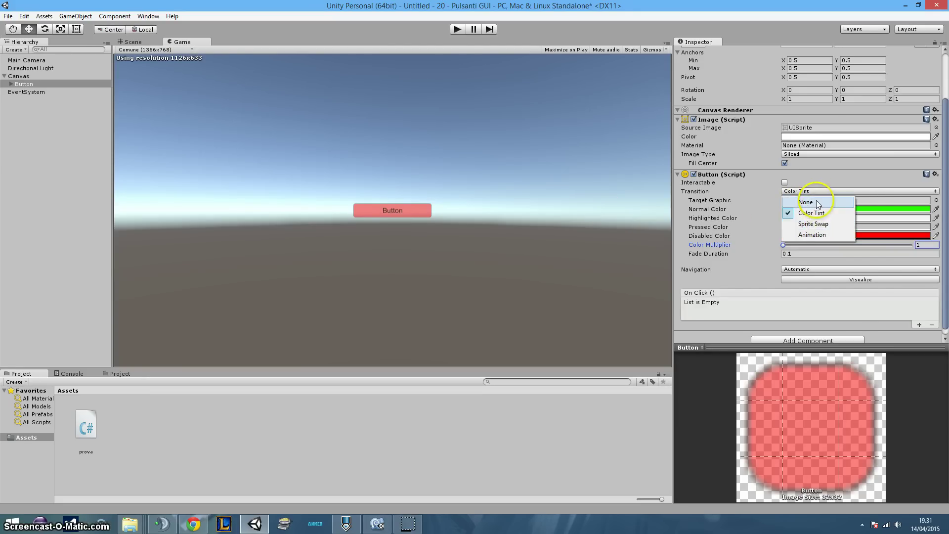
Step: Set the button's Transition to None and test pressing it in Play mode
left_click(811, 201)
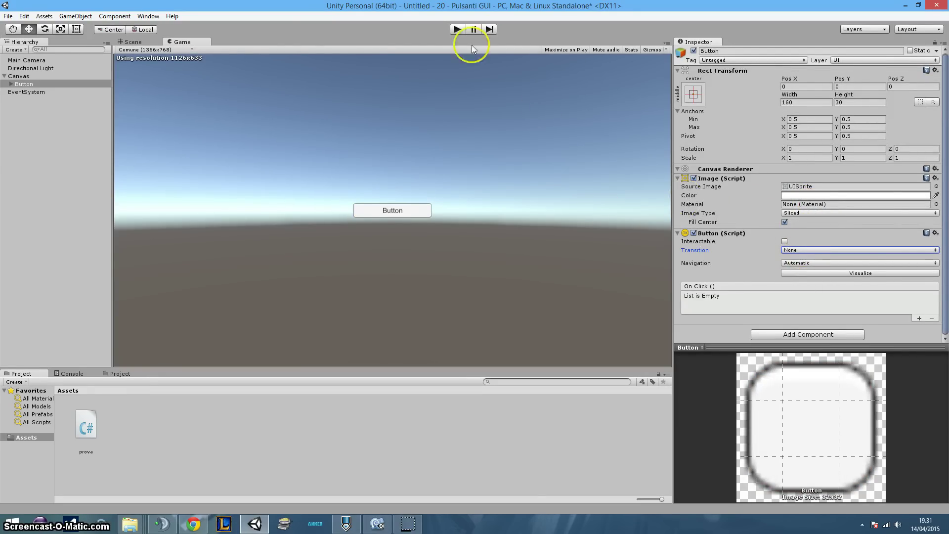
left_click(457, 31)
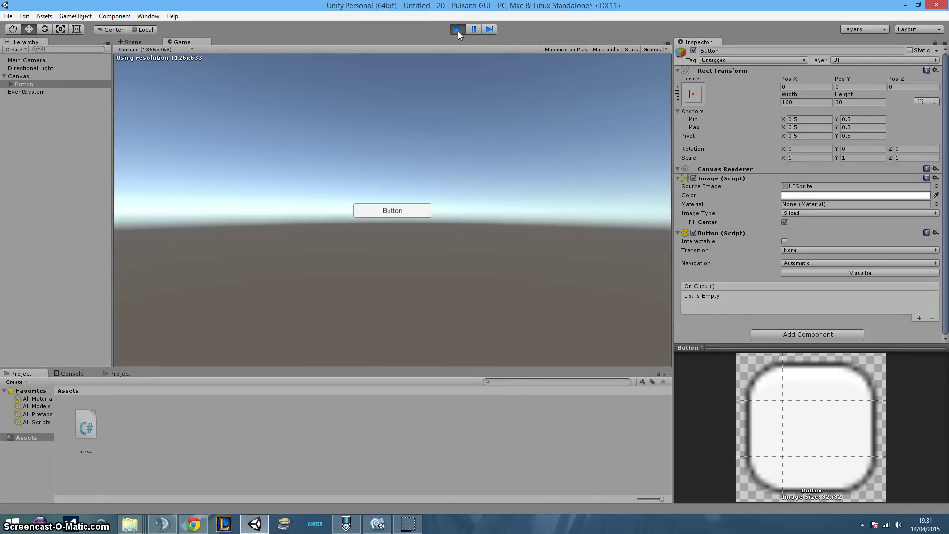
left_click(388, 212)
left_click(425, 211)
left_click(407, 228)
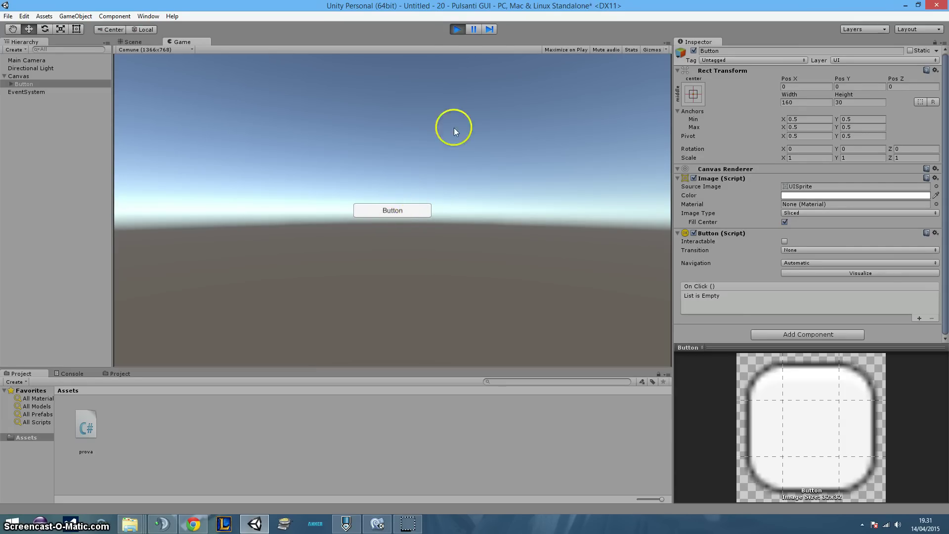
left_click(459, 27)
Step: Switch the Transition to Sprite Swap and review its unset state sprites
left_click(795, 250)
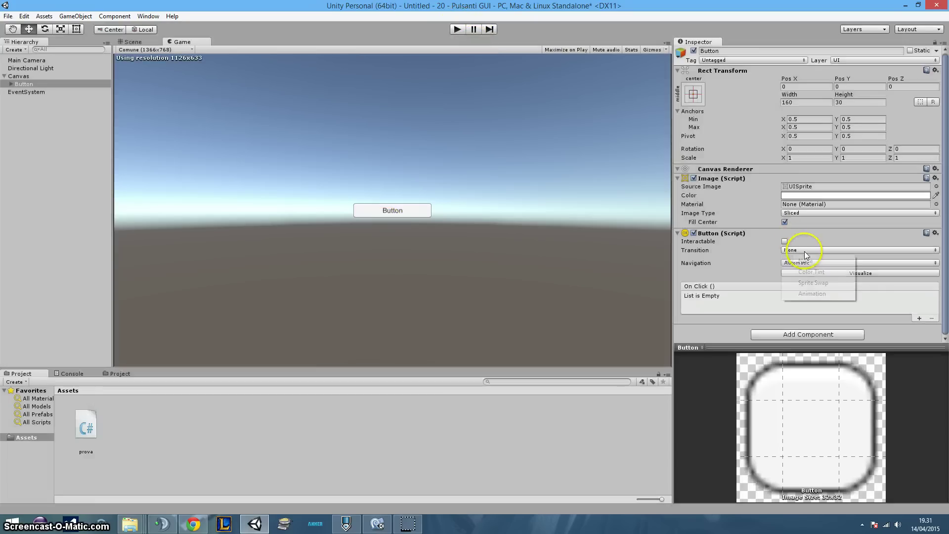
left_click(814, 284)
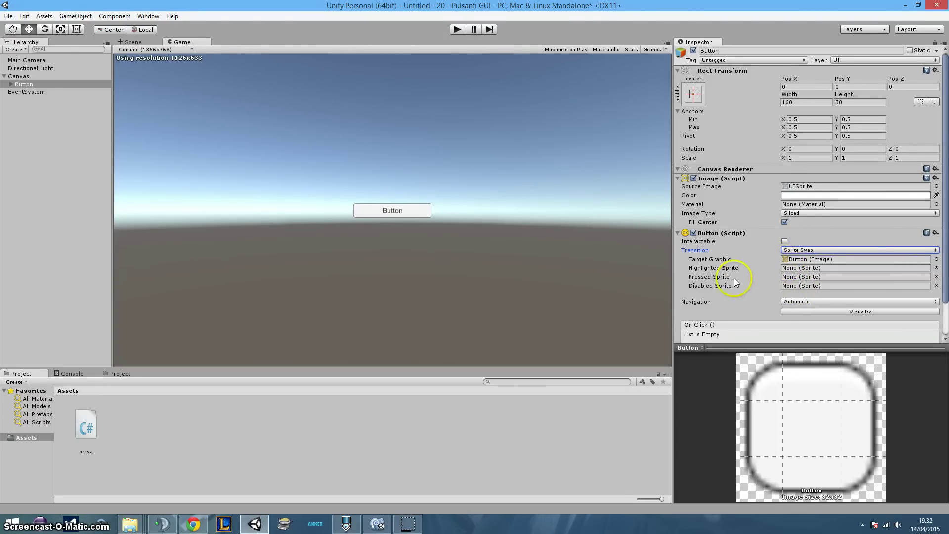
scroll(791, 221, "down", 2)
Step: Set Transition to Animation and auto-generate its controller, proposed as Button.controller
left_click(791, 211)
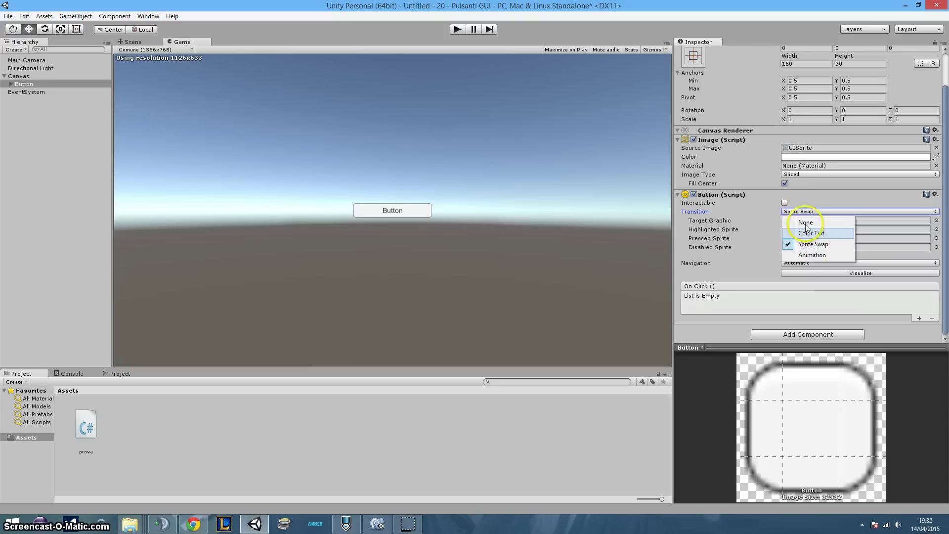
left_click(815, 255)
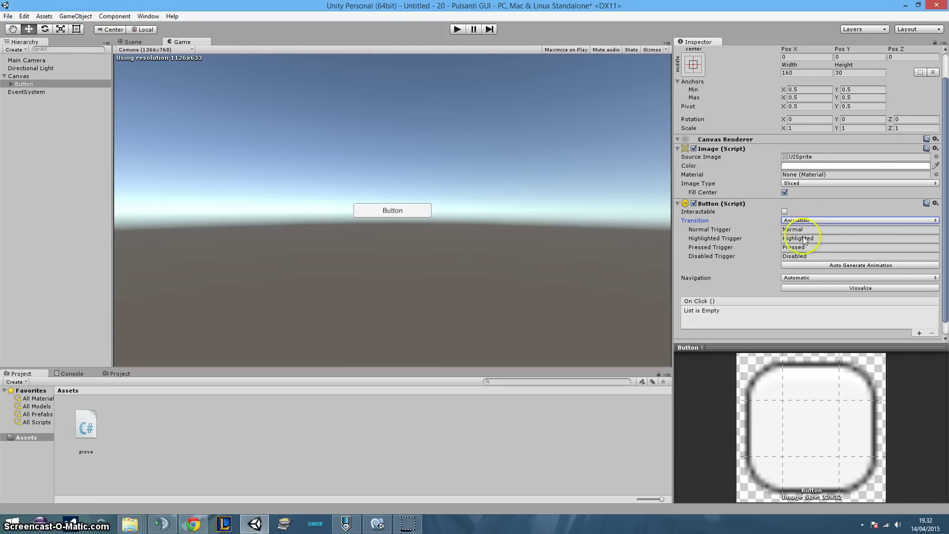
left_click(869, 266)
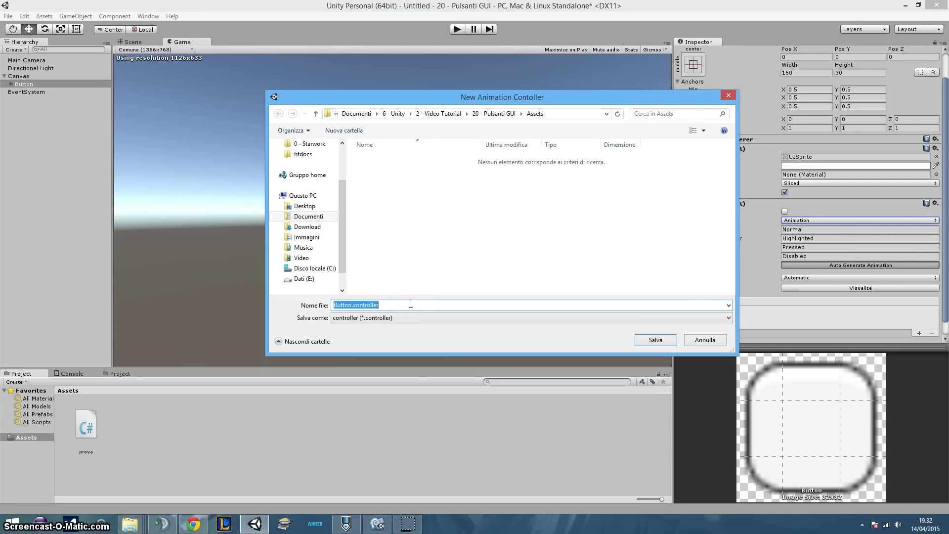
Step: Save Button.controller in Assets and expand it to show its clips
left_click(656, 339)
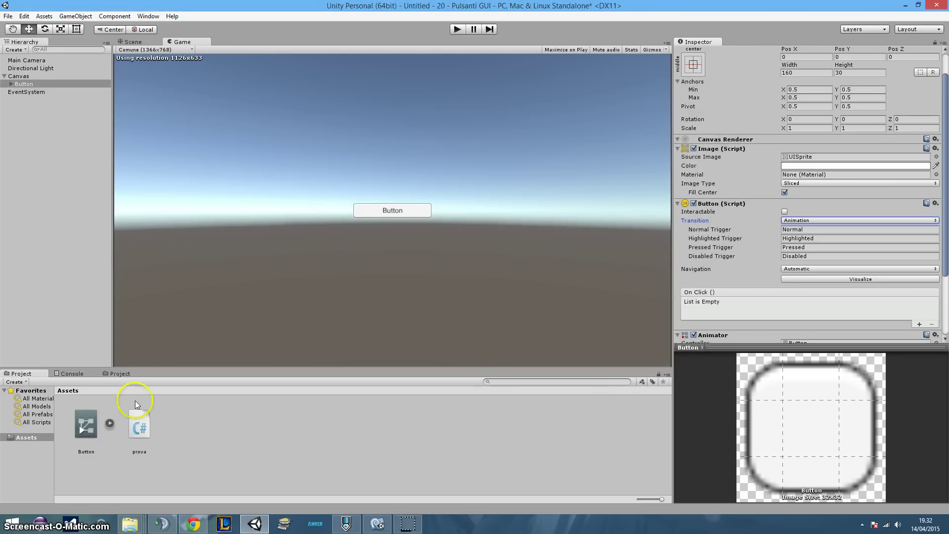
left_click(91, 433)
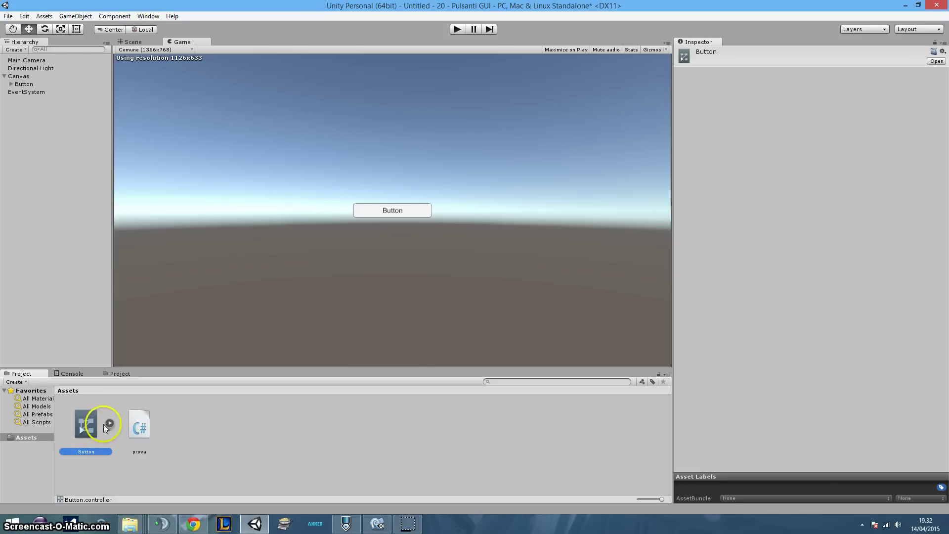
left_click(109, 423)
Step: Inspect the controller's Disabled, Highlighted, Normal and Pressed animation clips
left_click(300, 425)
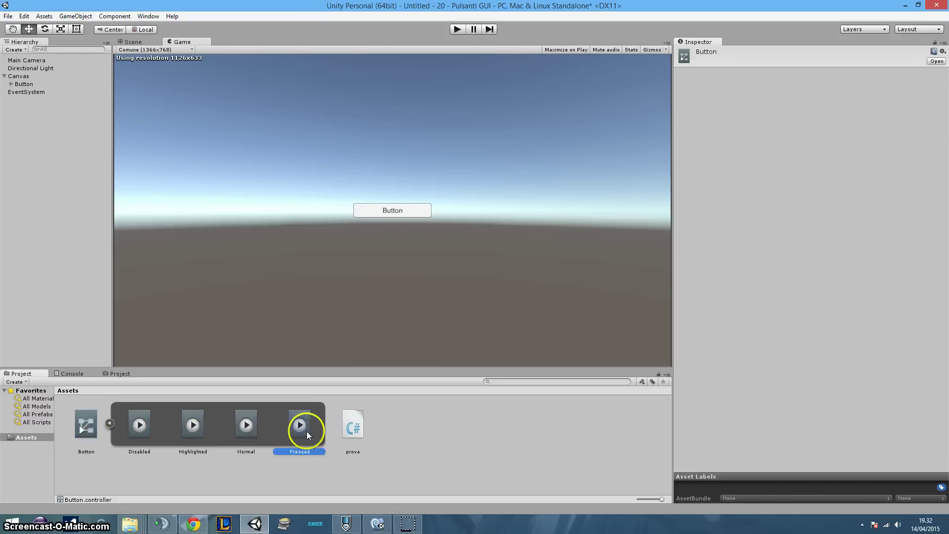
left_click(250, 428)
left_click(192, 424)
left_click(142, 424)
left_click(191, 424)
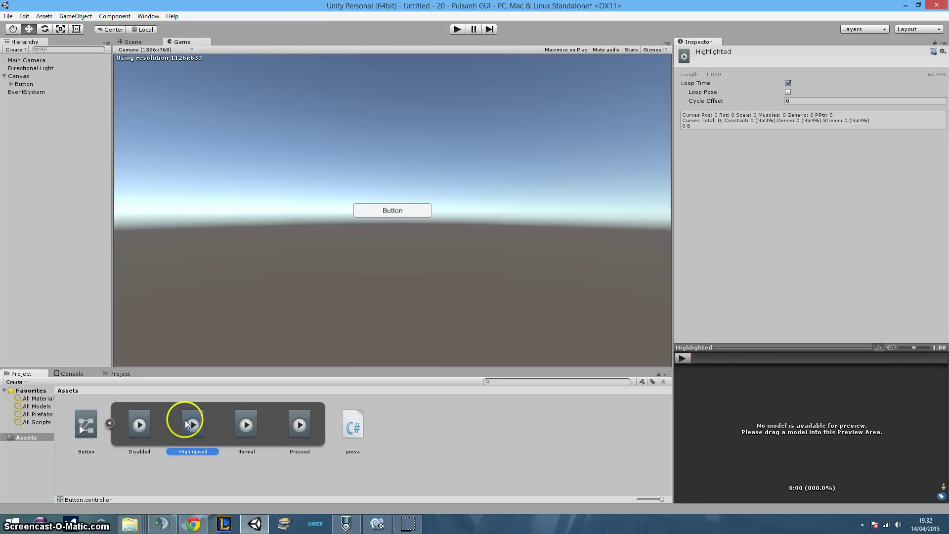
left_click(246, 425)
left_click(299, 425)
left_click(243, 425)
left_click(193, 425)
left_click(143, 427)
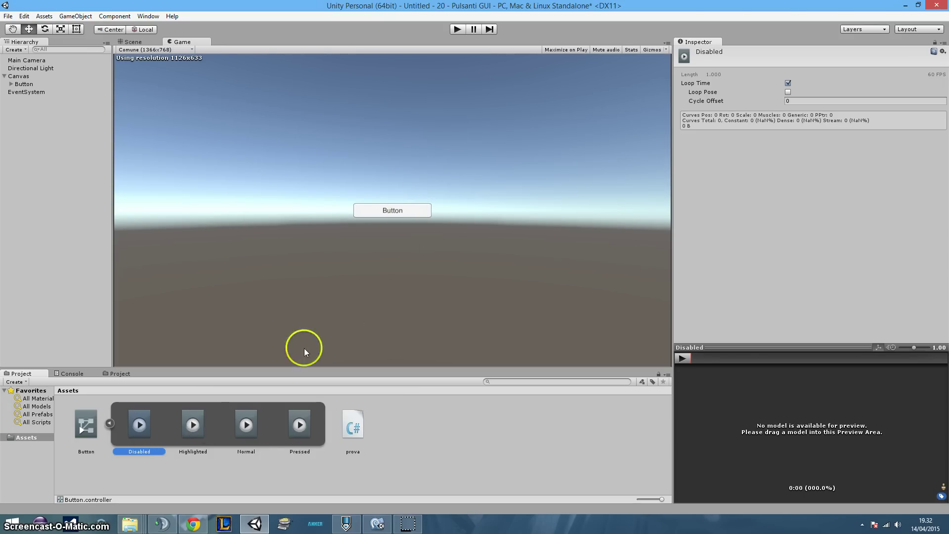
left_click(252, 417)
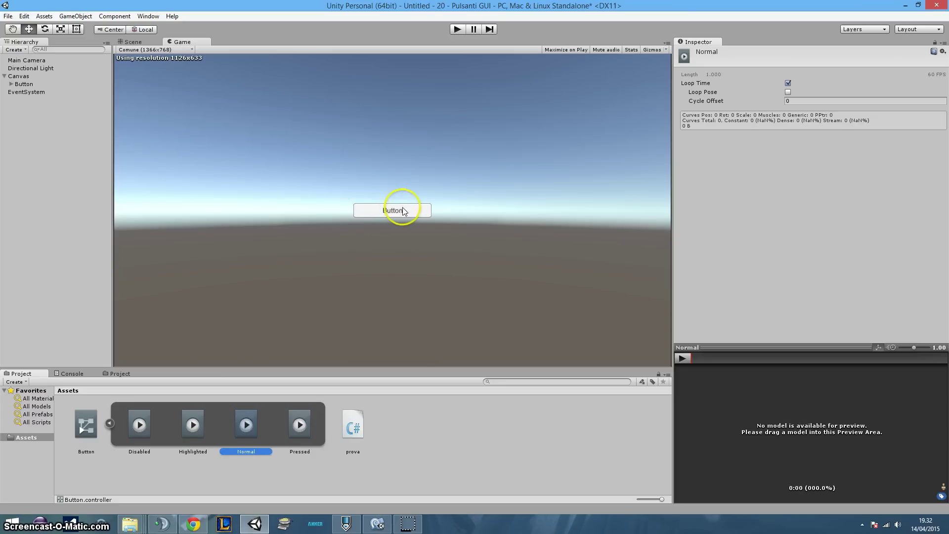
Step: Reselect the Button and set its Transition back to Color Tint
left_click(19, 76)
left_click(24, 84)
scroll(772, 256, "down", 3)
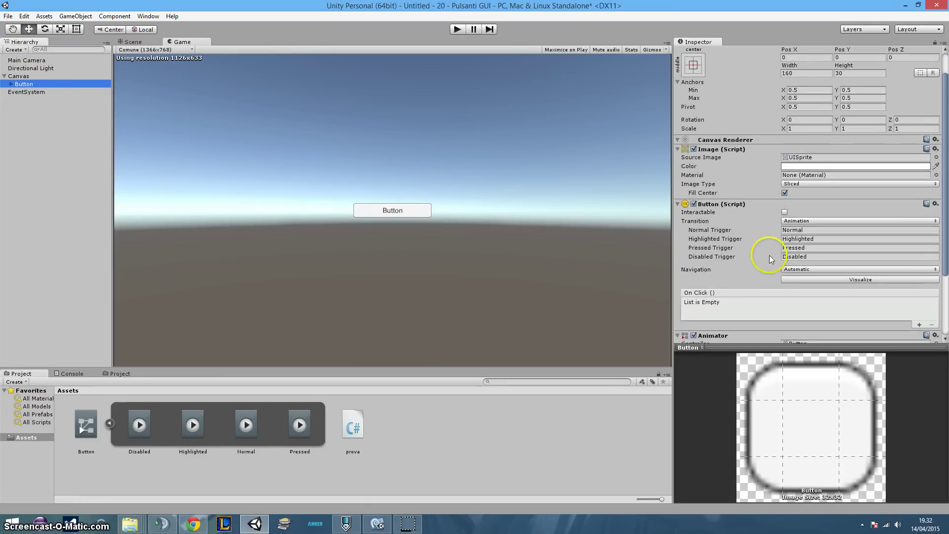
left_click(791, 191)
left_click(806, 214)
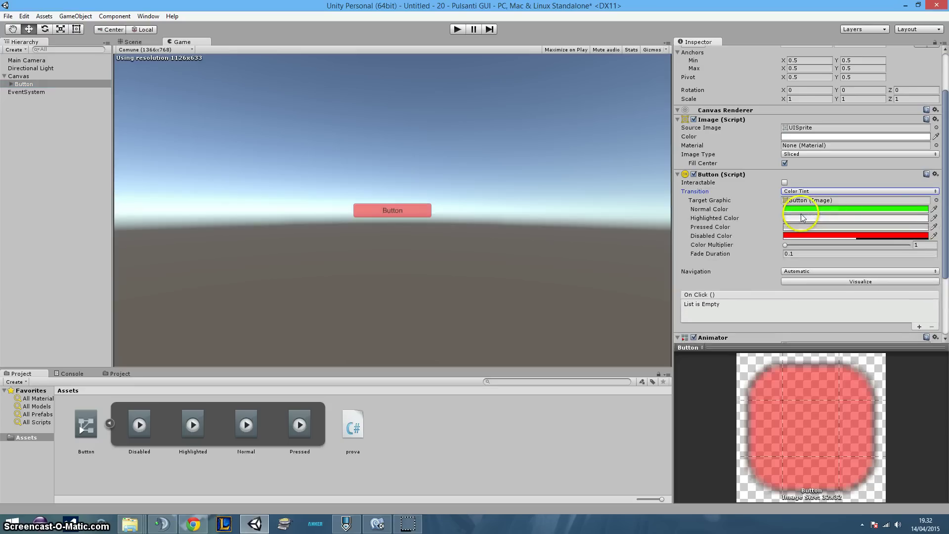
scroll(790, 237, "down", 3)
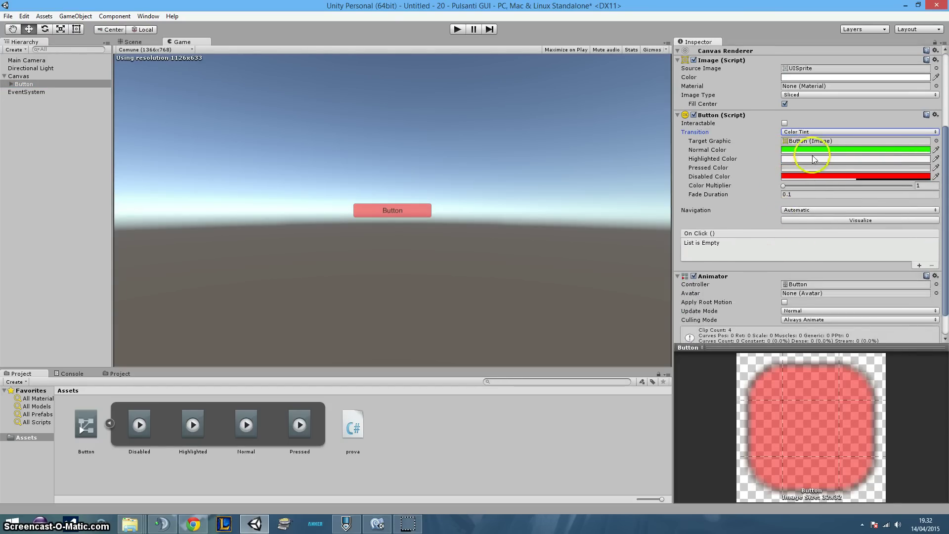
scroll(811, 155, "down", 2)
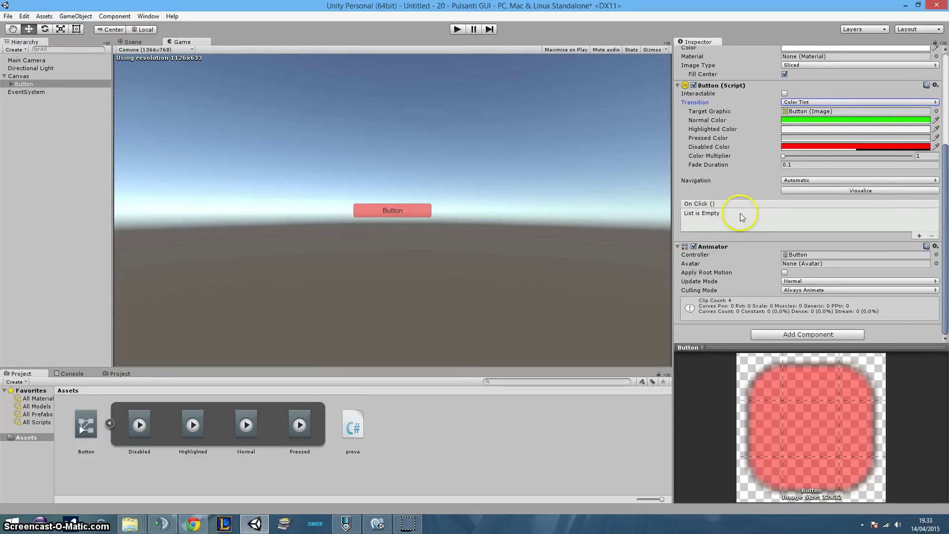
Step: Add one entry to the Button's On Click list and leave it set to Runtime Only
left_click(917, 236)
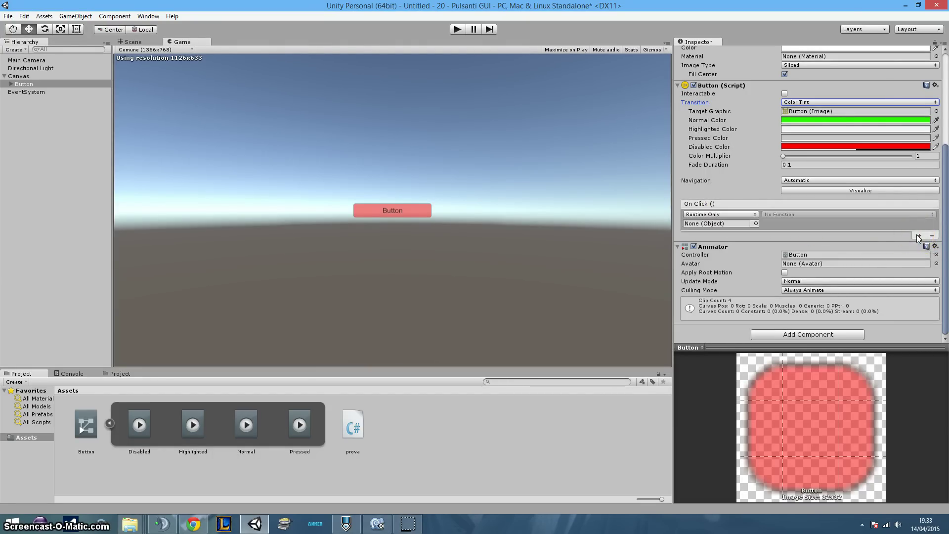
left_click(755, 214)
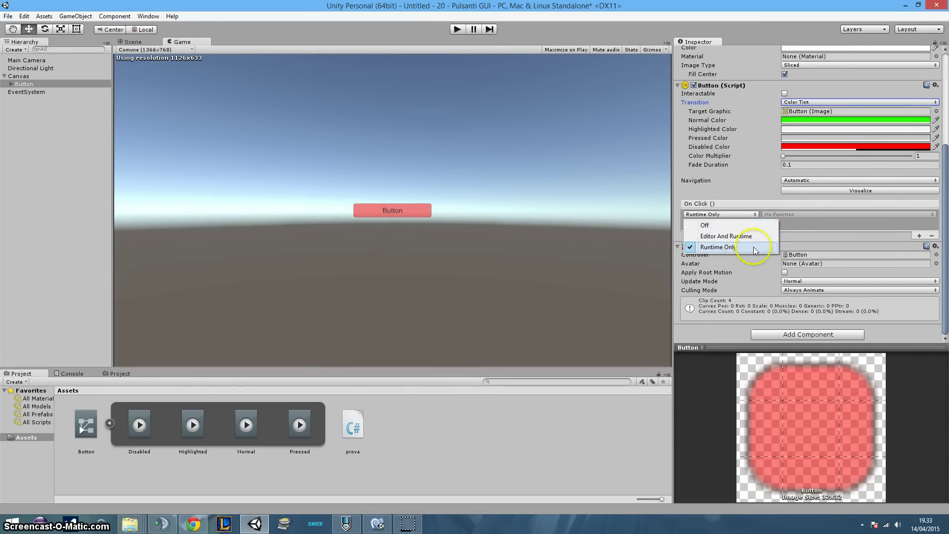
left_click(767, 248)
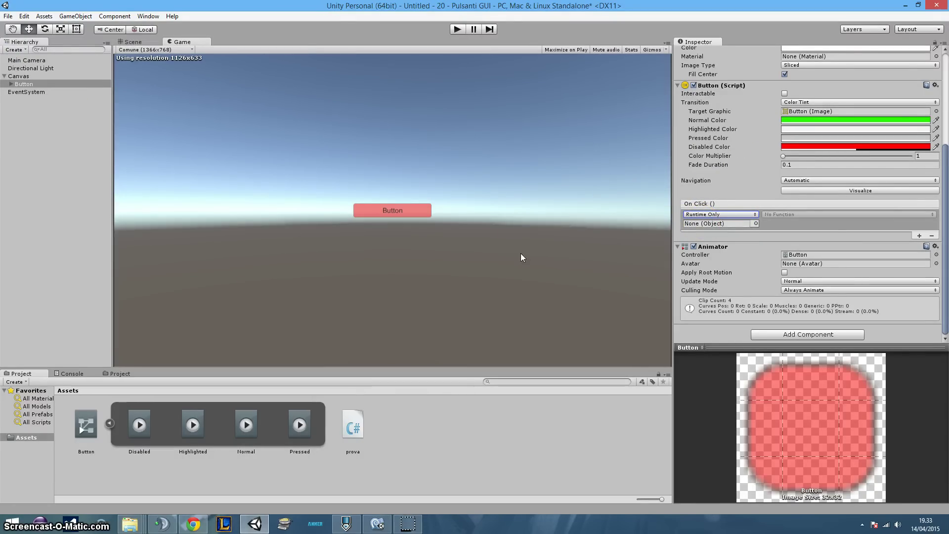
Step: Open prova.cs to view the Effetto method, then return to Unity and pick up the prova script
double_click(364, 451)
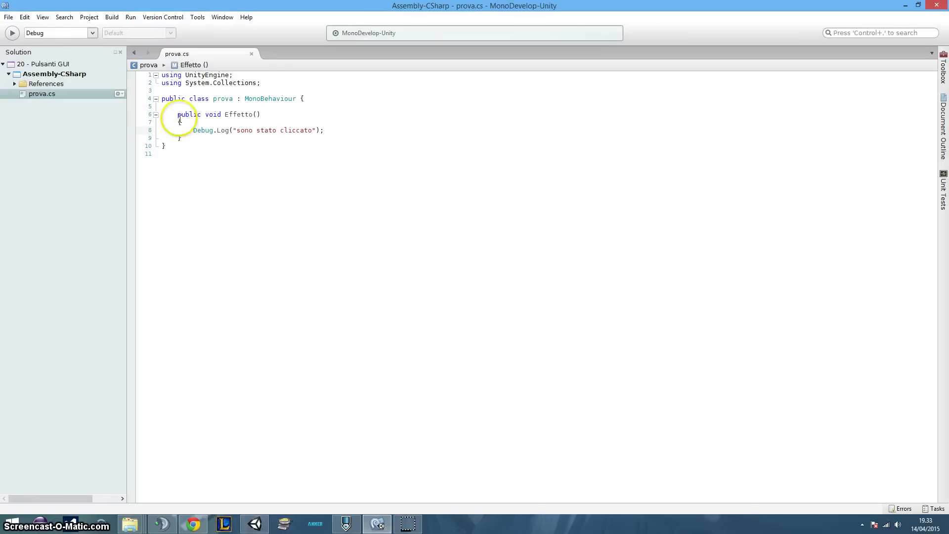
left_click_drag(177, 115, 261, 114)
left_click(380, 526)
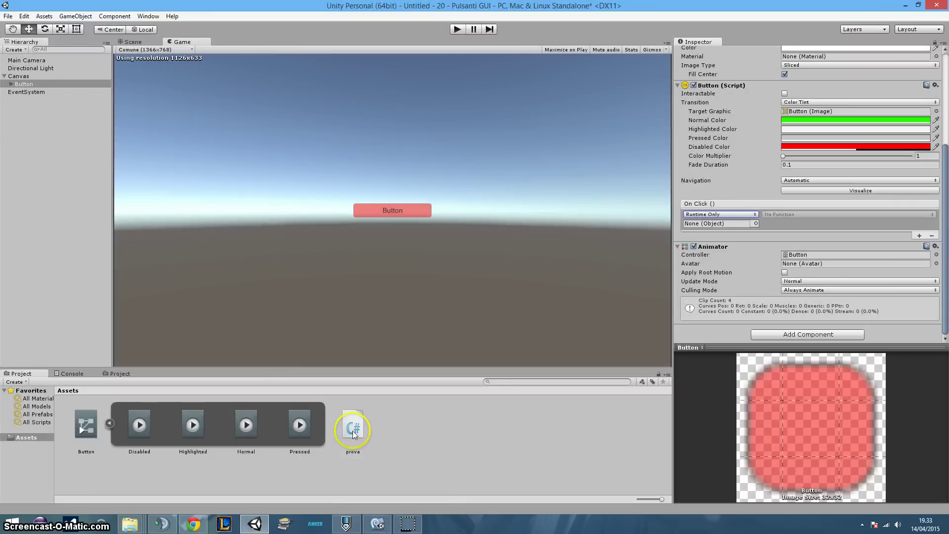
left_click_drag(353, 433, 19, 69)
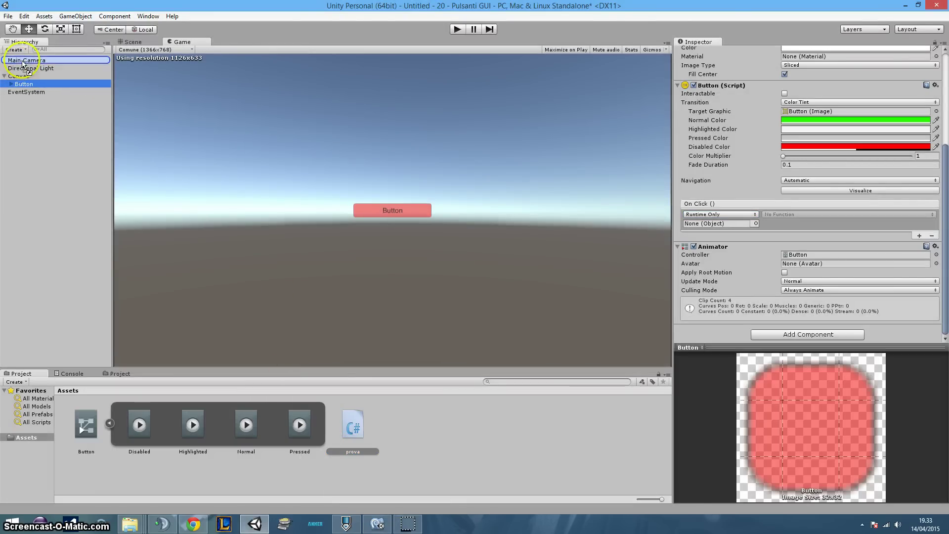
Step: Attach prova to Main Camera and set Main Camera as the Button's On Click target object
left_click_drag(19, 69, 36, 63)
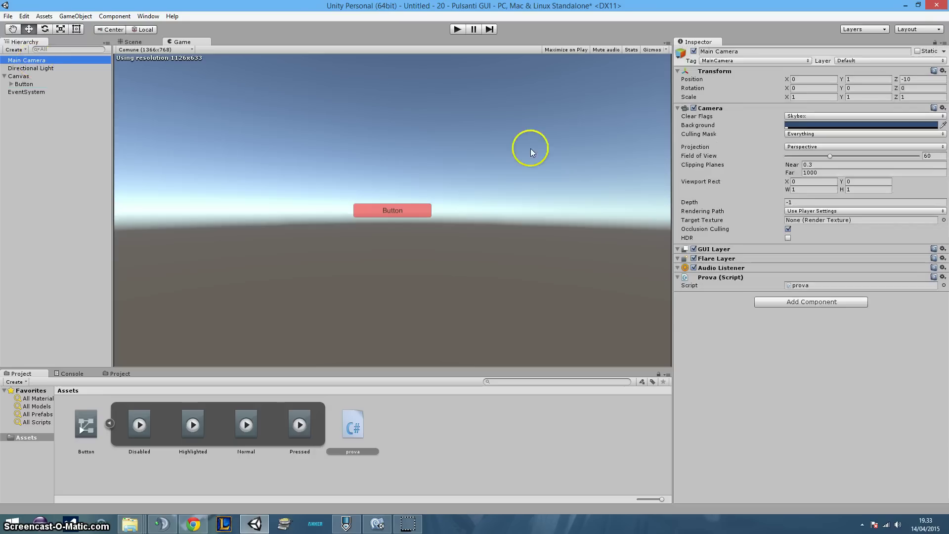
left_click(31, 83)
scroll(740, 215, "down", 5)
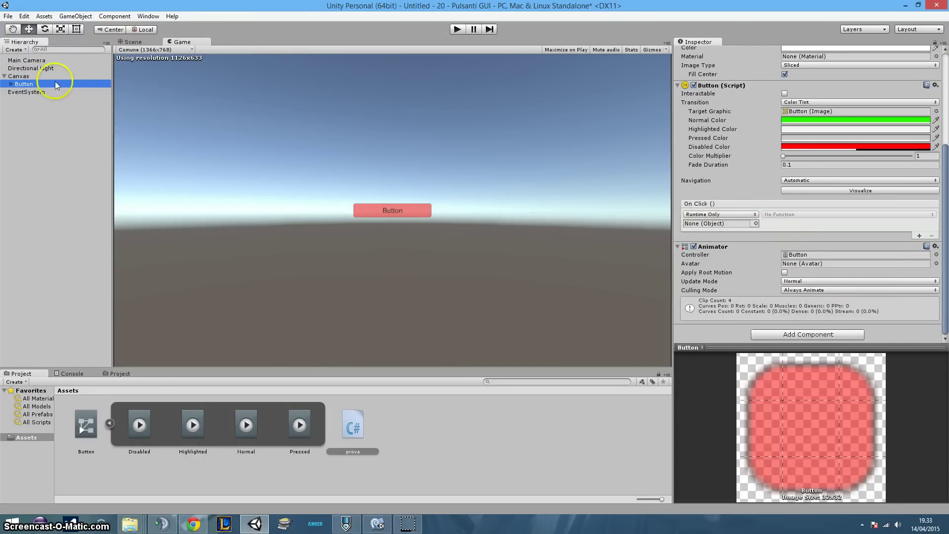
left_click_drag(26, 60, 731, 226)
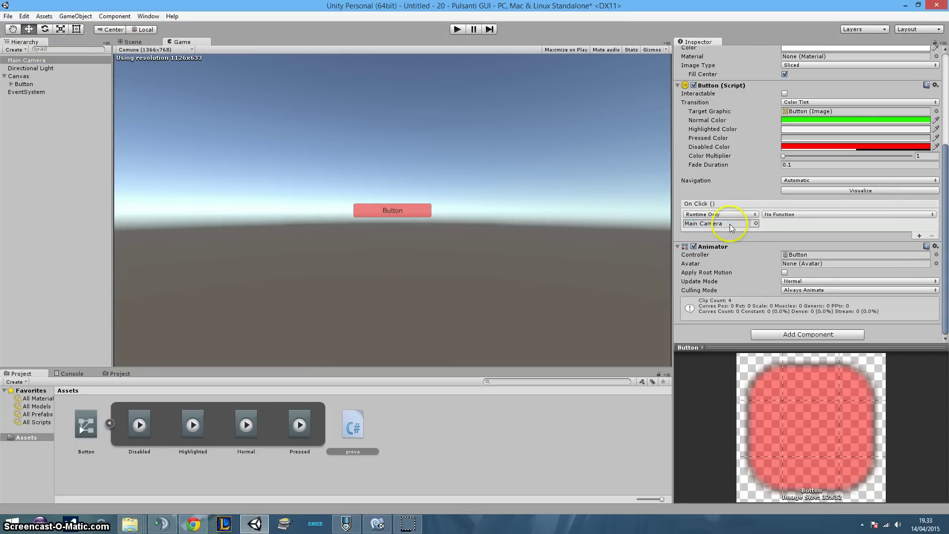
left_click(756, 223)
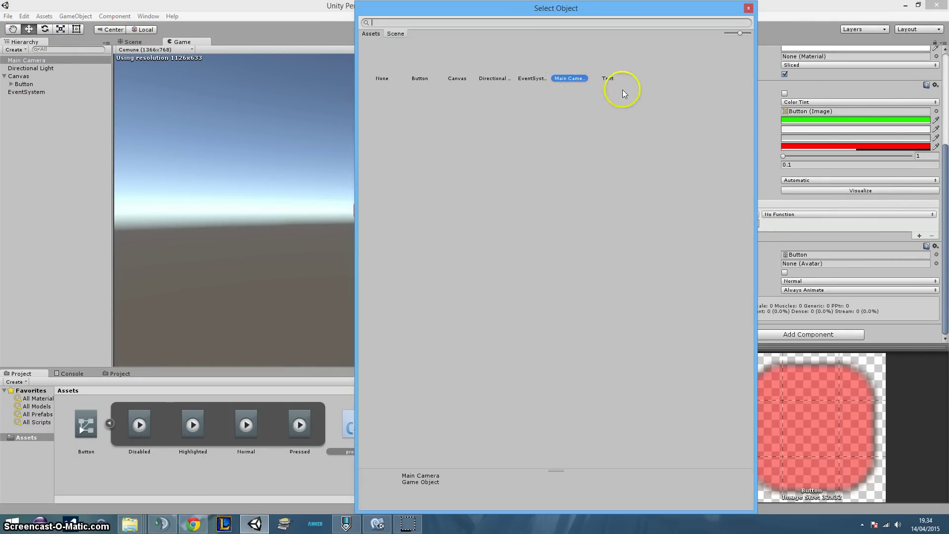
left_click(748, 7)
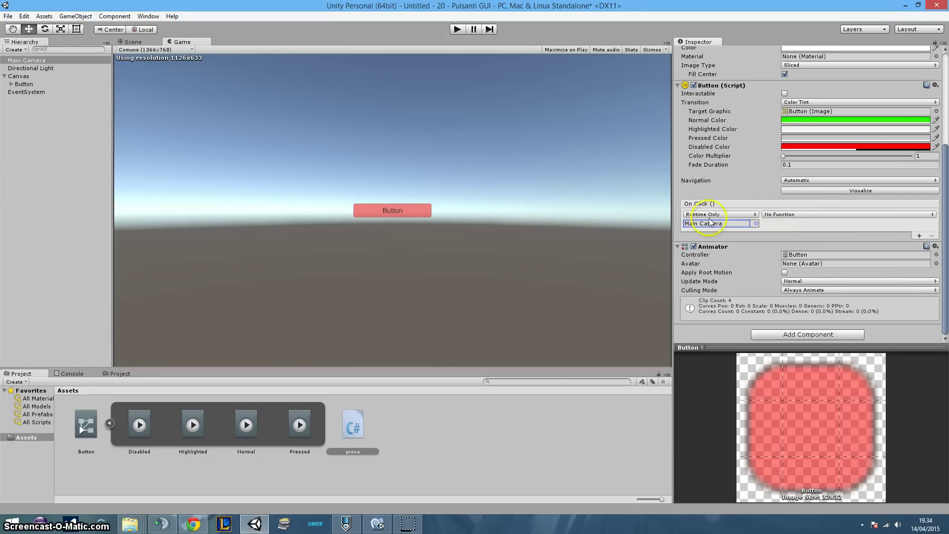
Step: Choose prova > Effetto as the function the On Click entry calls
left_click(796, 215)
left_click(788, 216)
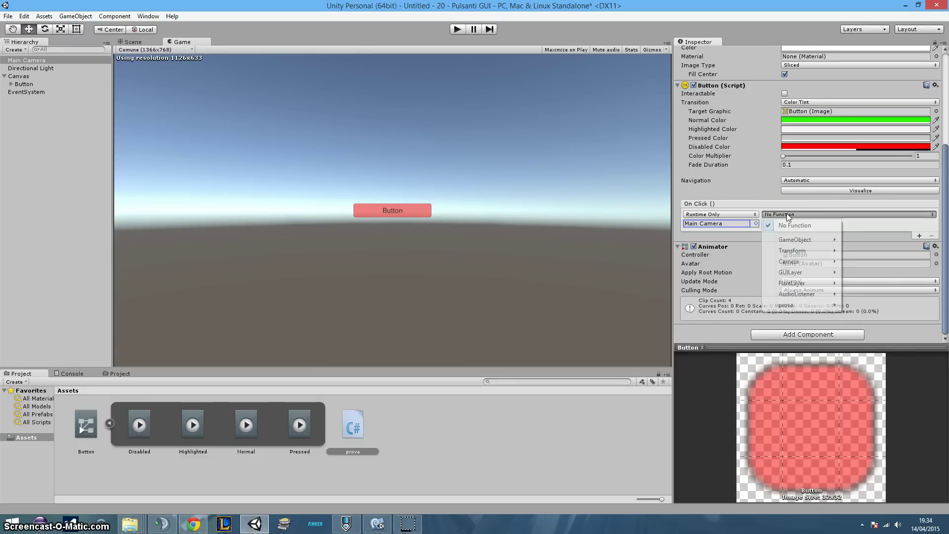
left_click(811, 241)
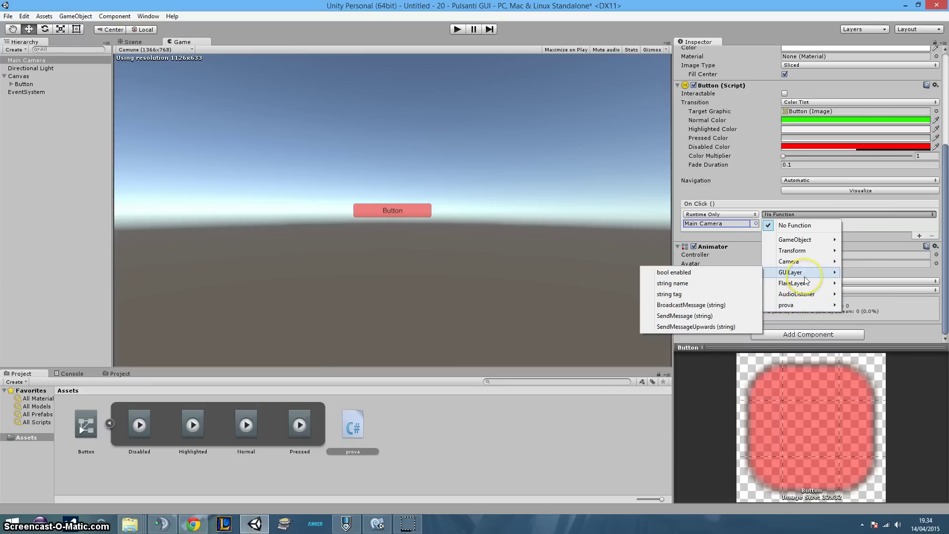
mouse_move(801, 306)
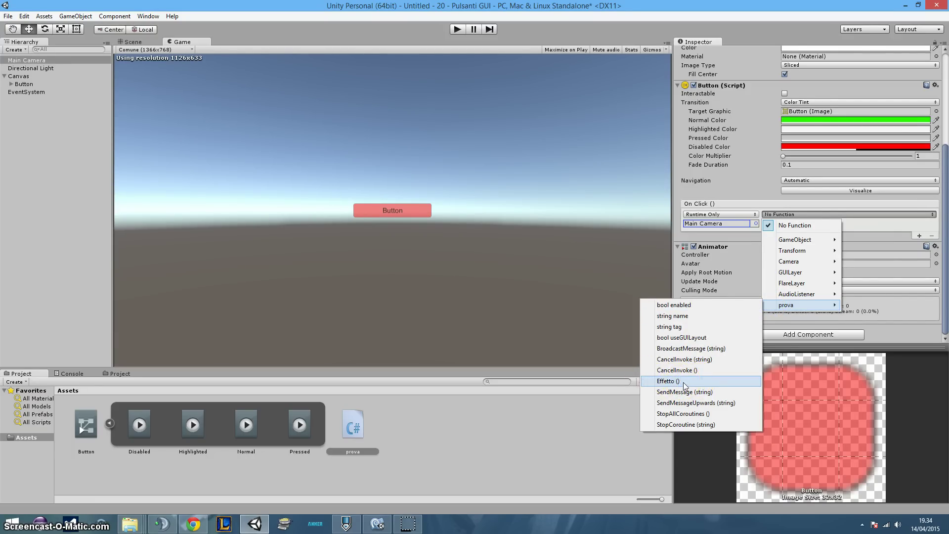
left_click(664, 385)
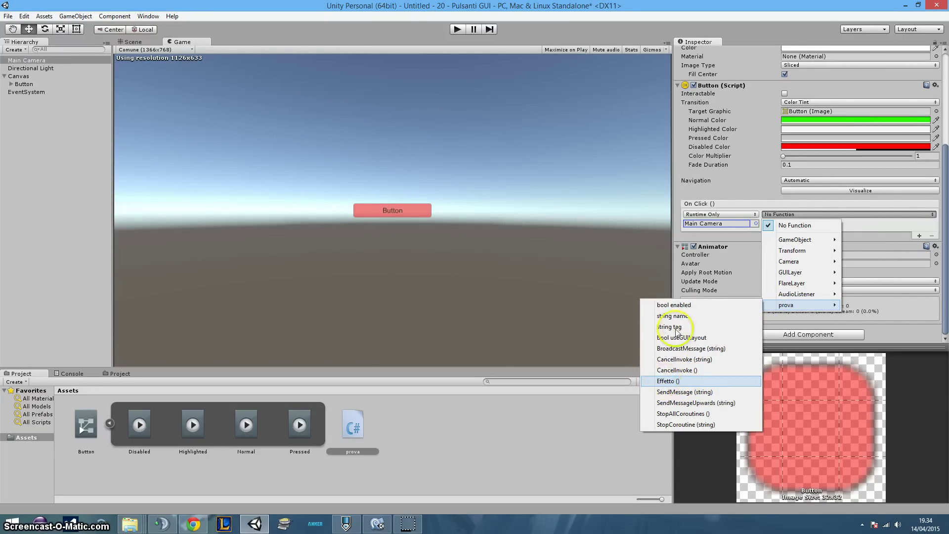
left_click(672, 381)
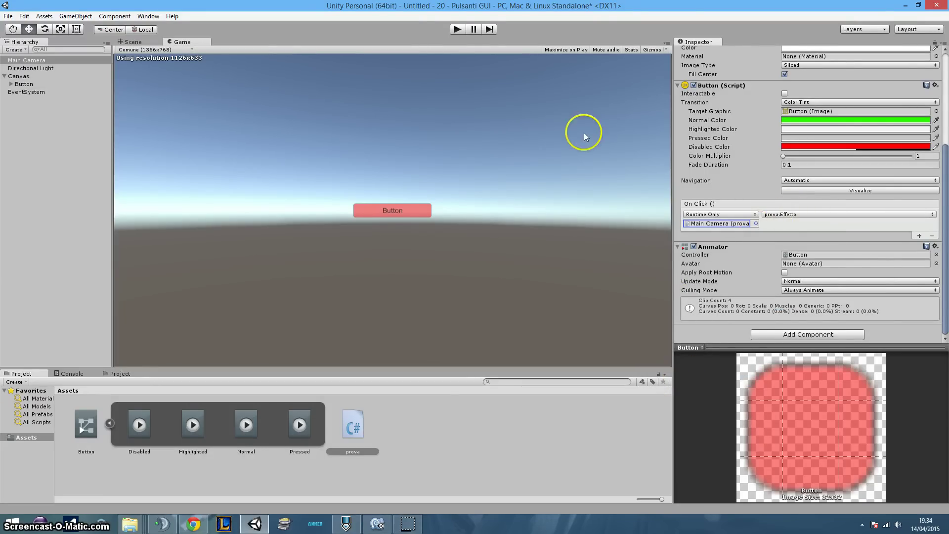
Step: Enter play mode and tick Interactable on the Button
left_click(458, 29)
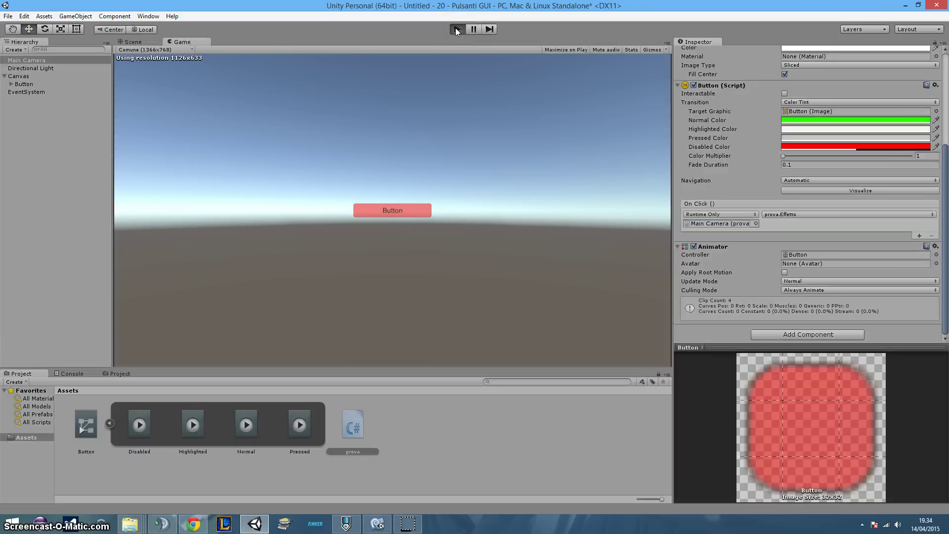
left_click(460, 29)
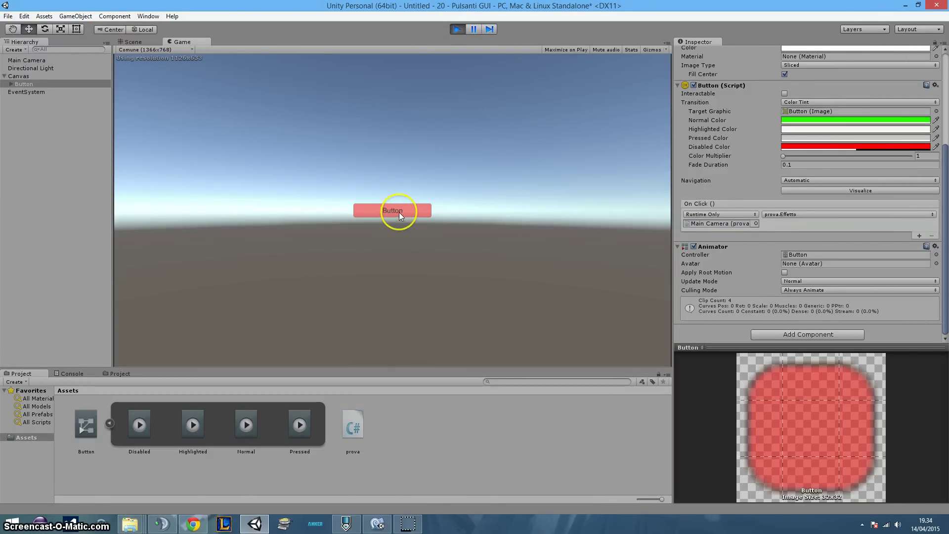
scroll(716, 152, "up", 1)
scroll(757, 166, "up", 2)
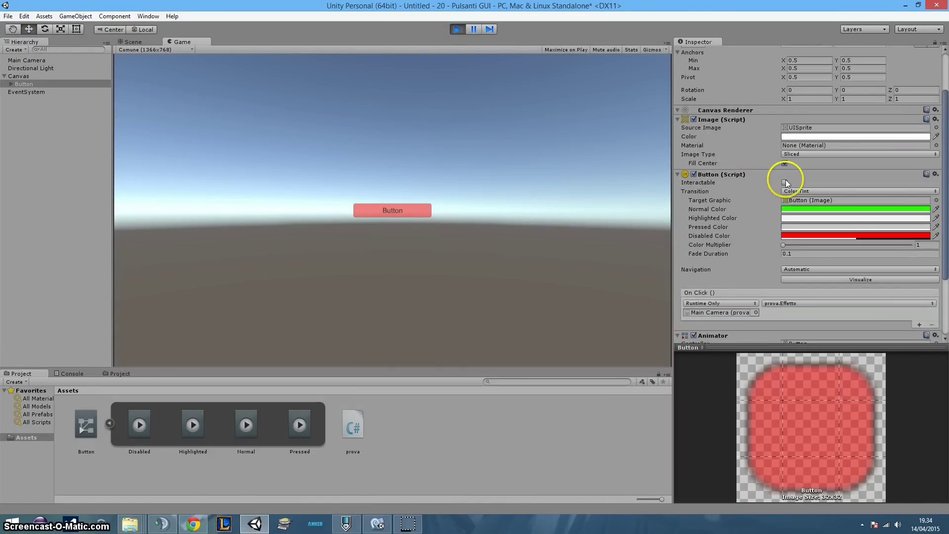
left_click(784, 182)
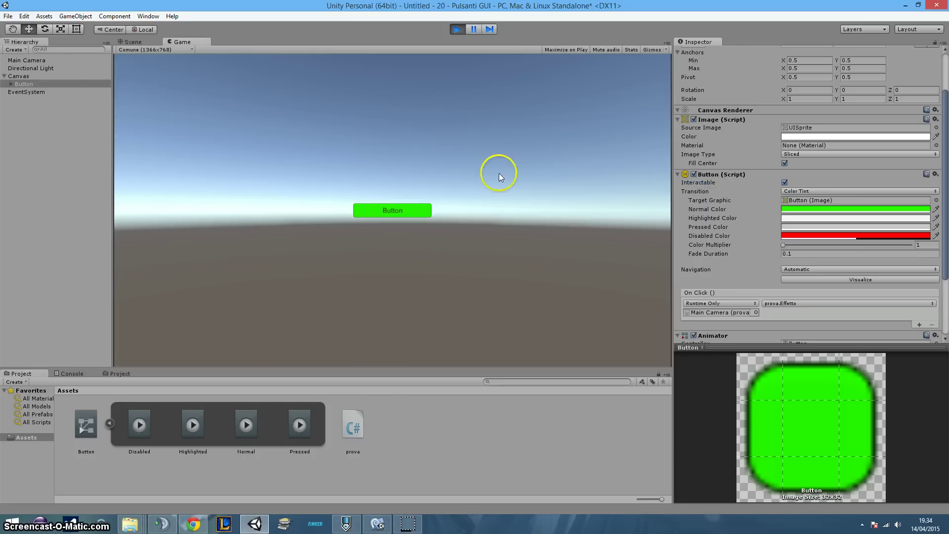
Step: Click the in-game button repeatedly and show the Console listing the 'sono stato cliccato' logs
left_click(414, 207)
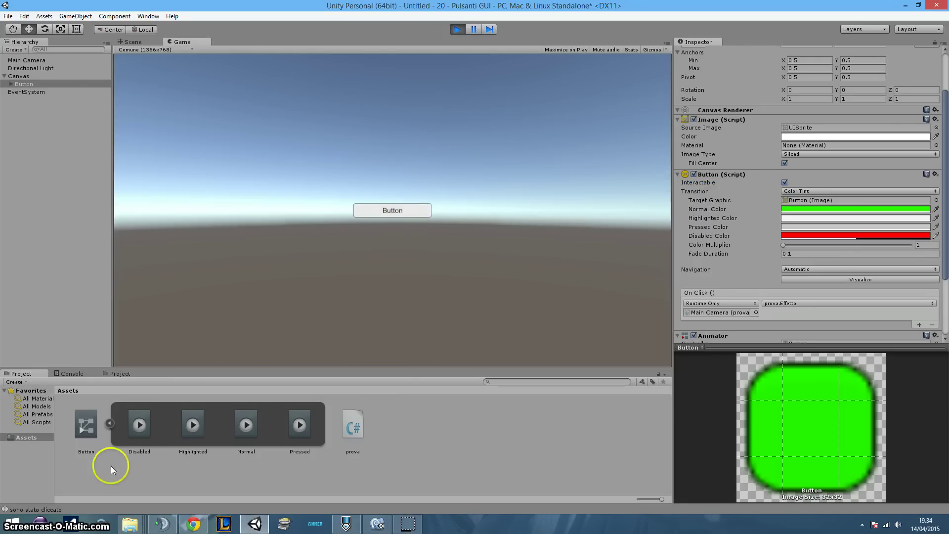
left_click(70, 374)
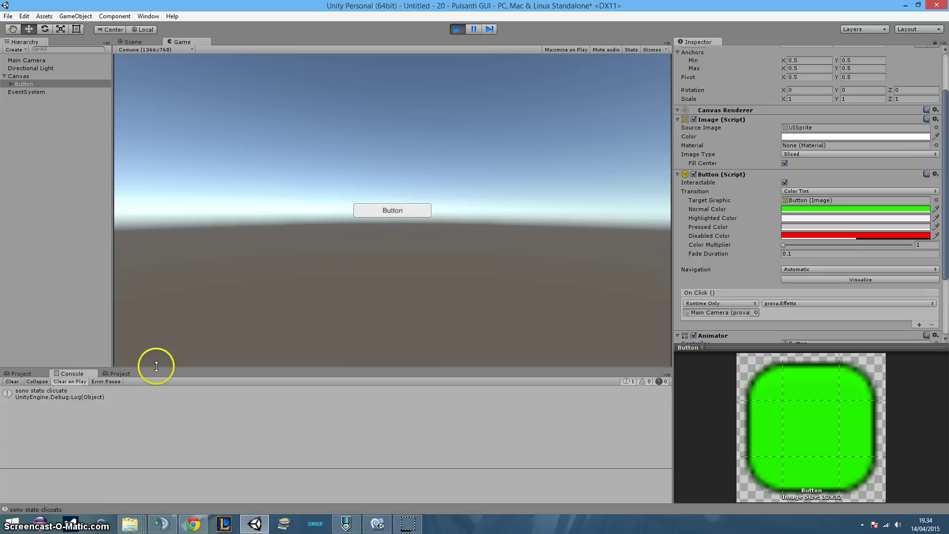
left_click(403, 212)
left_click(405, 211)
left_click(404, 212)
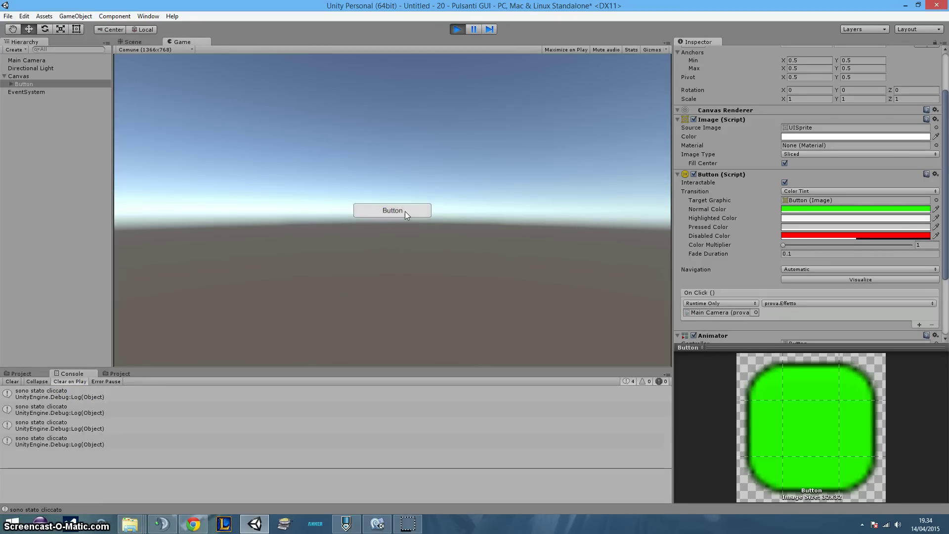
left_click(405, 211)
left_click(405, 212)
left_click(405, 212)
left_click(405, 211)
left_click(400, 210)
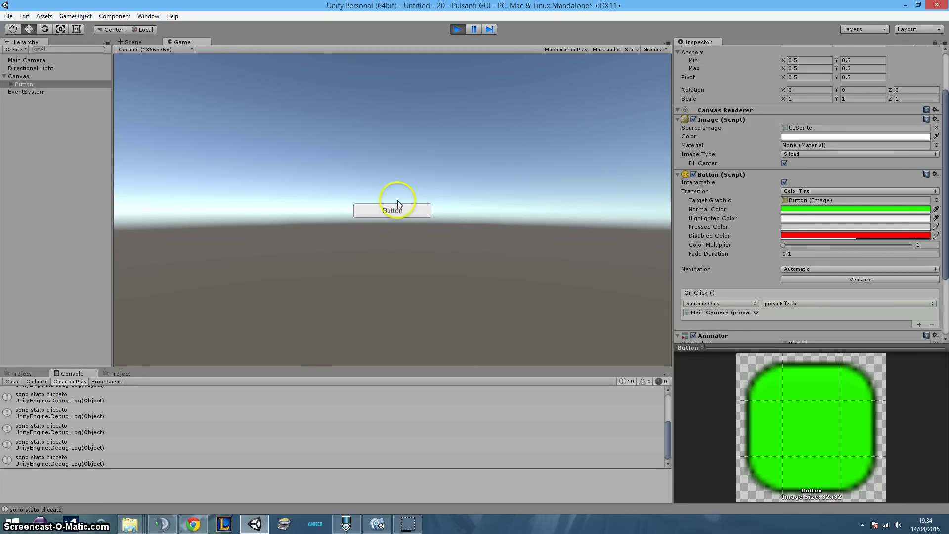
scroll(740, 311, "down", 3)
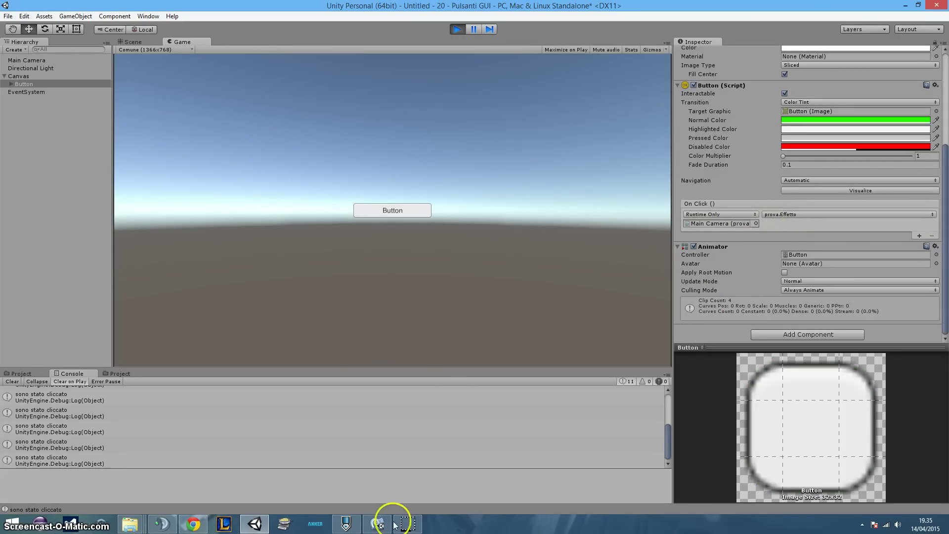
Step: In MonoDevelop, select the Debug.Log line inside Effetto in prova.cs
left_click(377, 522)
left_click(233, 120)
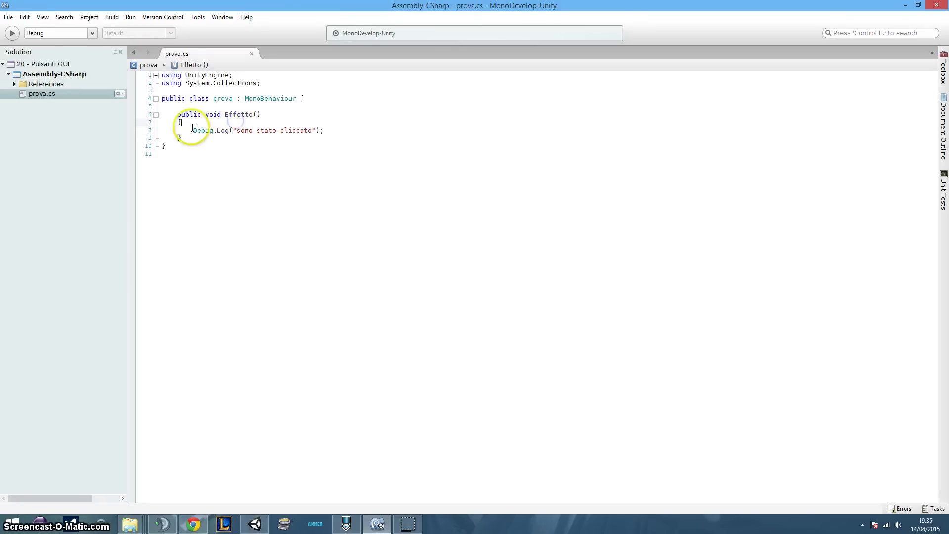
left_click_drag(192, 129, 389, 133)
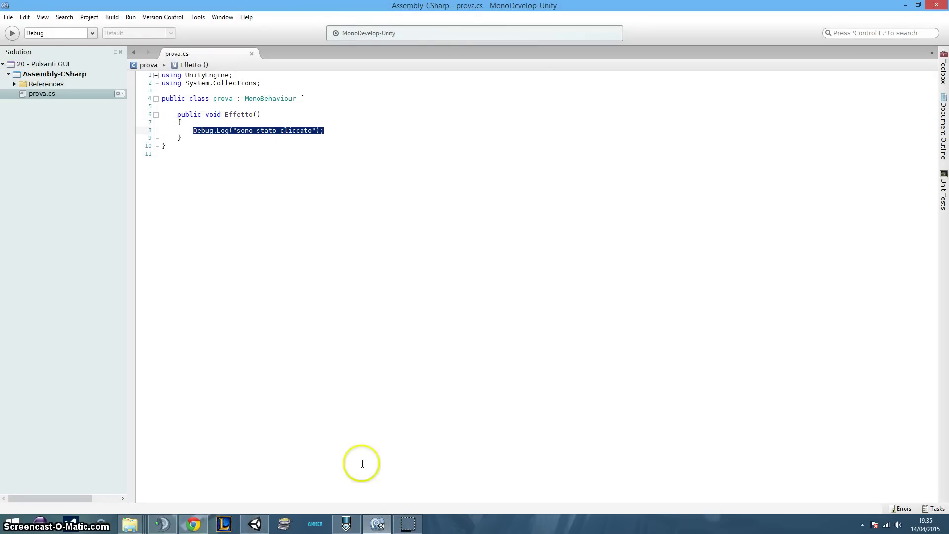
Step: Stop the running game in Unity, then go back to MonoDevelop
left_click(382, 529)
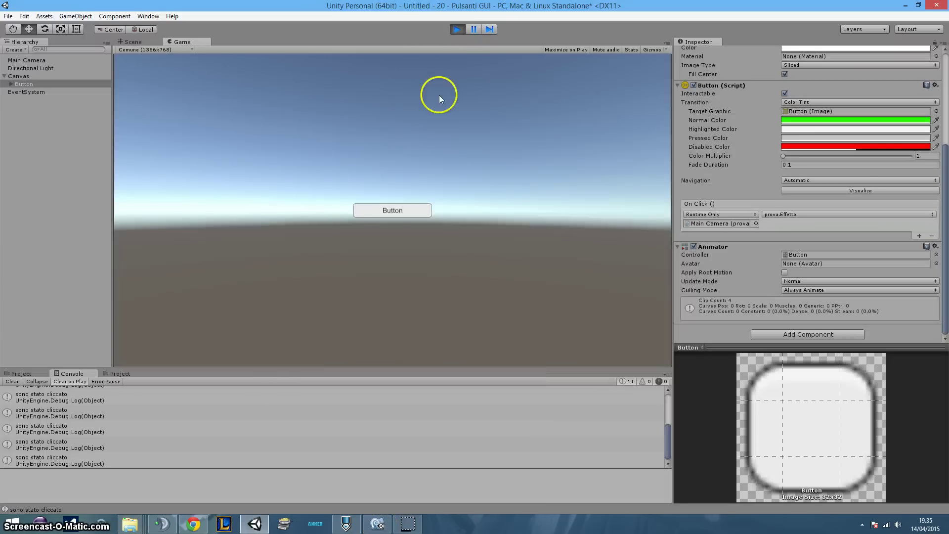
left_click(457, 30)
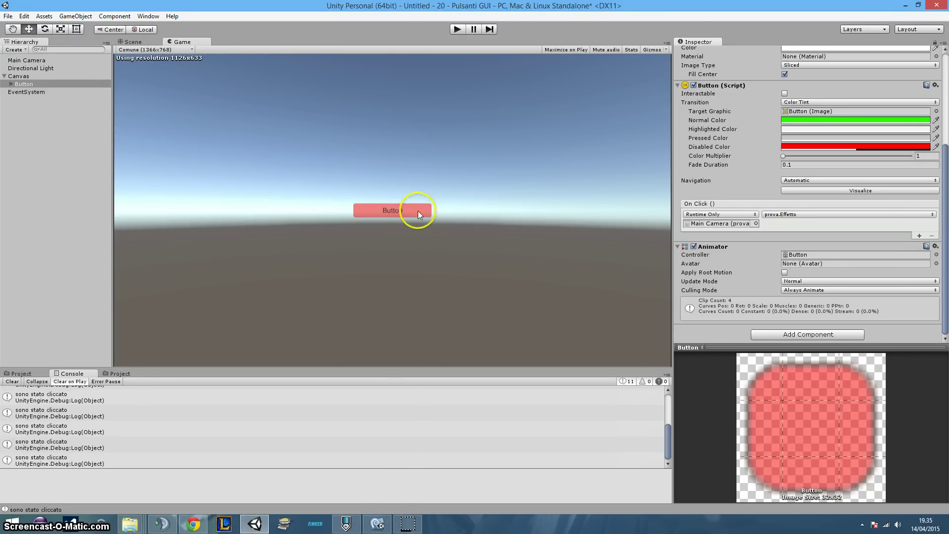
left_click(380, 524)
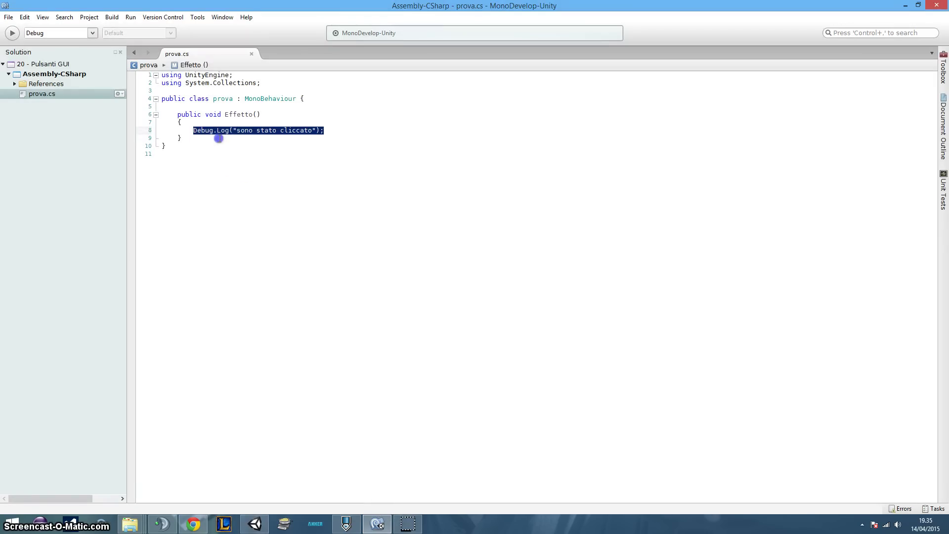
Step: Start a new int Prova() method with an empty body after Effetto
left_click(222, 138)
key("Return")
key("Return")
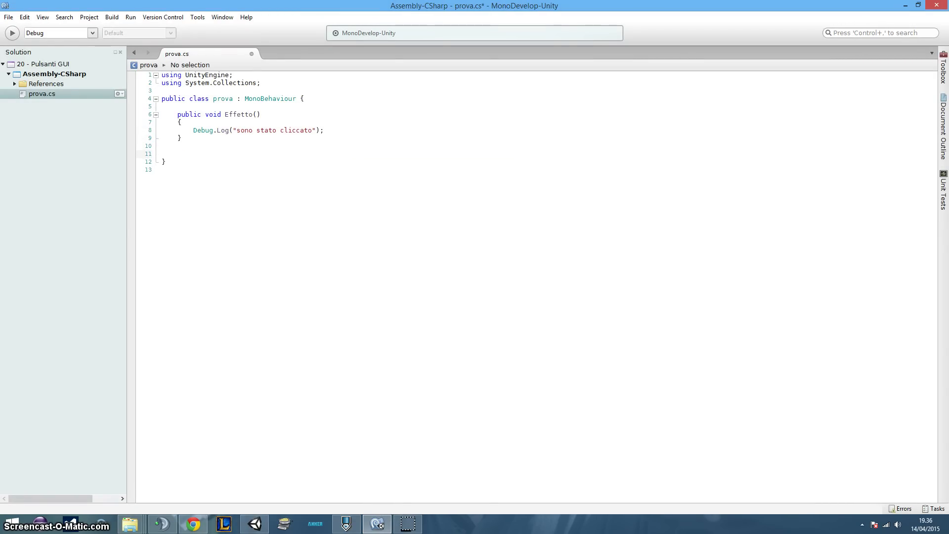
type("int Prova(")
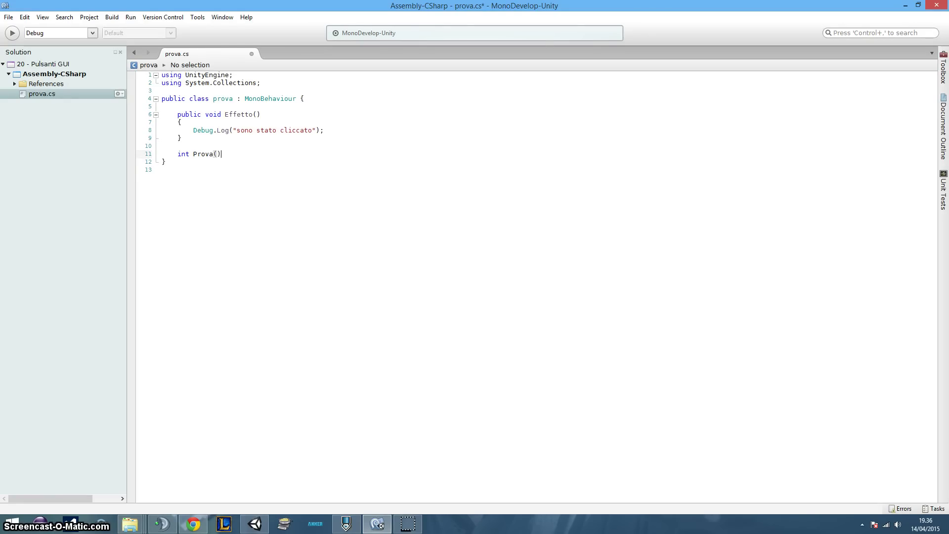
key("Return")
type("{")
key("Return")
Step: Copy the Debug.Log statement into Prova, change its message, and save the script
left_click_drag(193, 130, 323, 130)
key("ctrl+c")
left_click(181, 162)
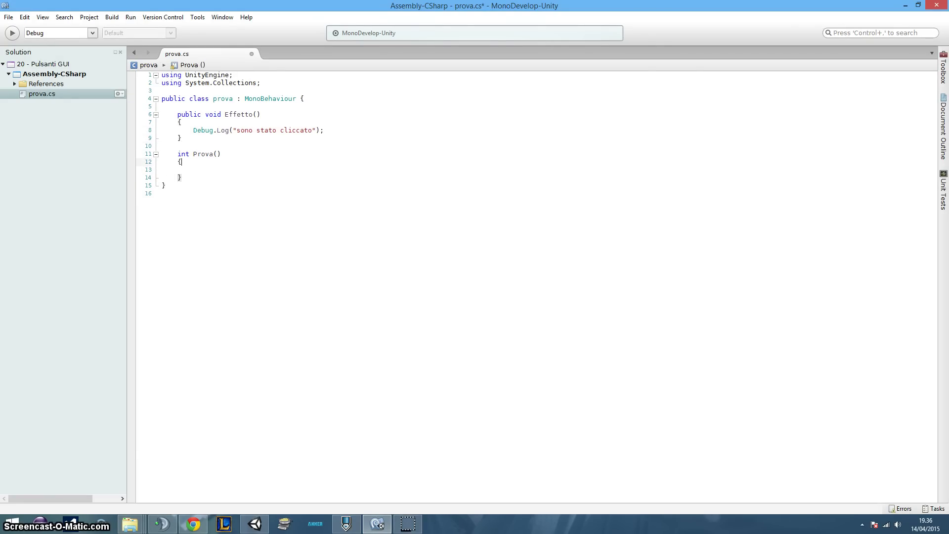
key("Down")
key("ctrl+v")
left_click_drag(241, 169, 307, 169)
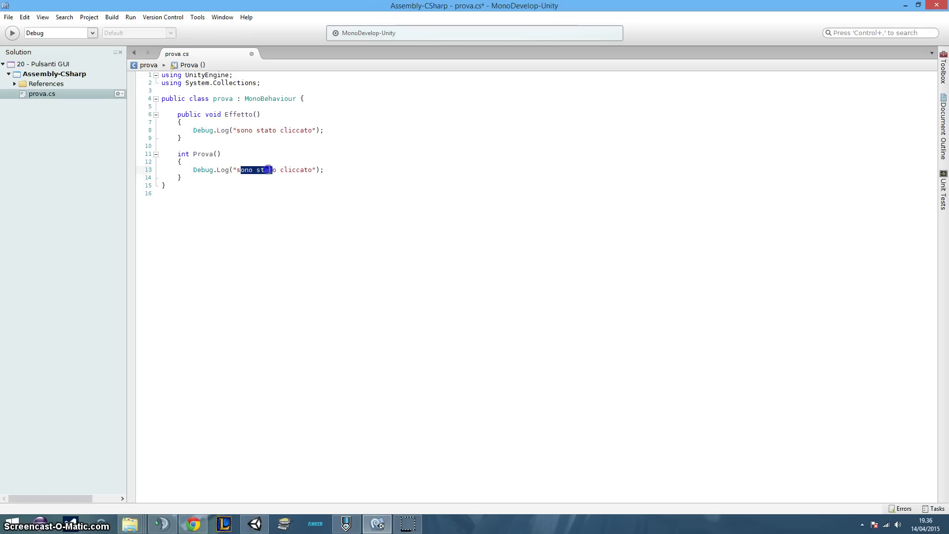
key("BackSpace")
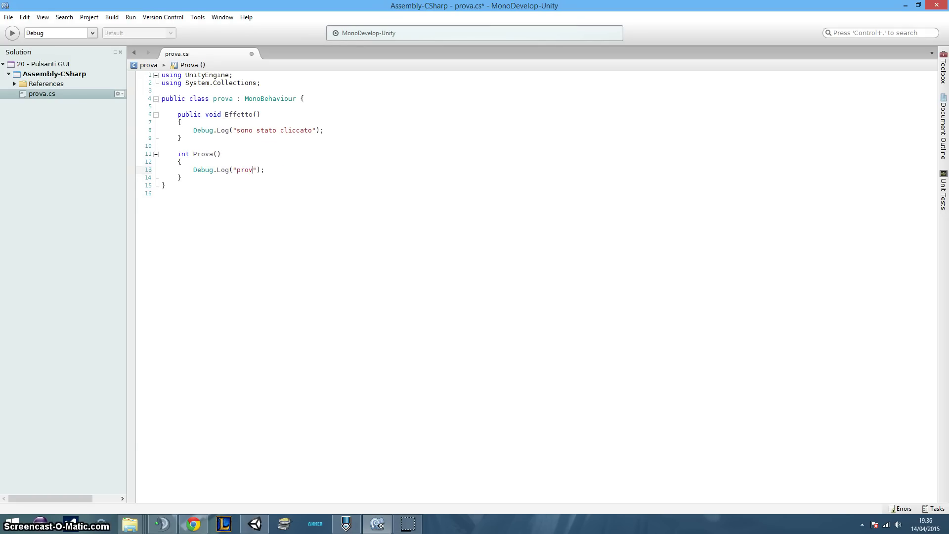
type("a")
key("ctrl+s")
Step: Change Prova's return type from int to void
left_click(181, 178)
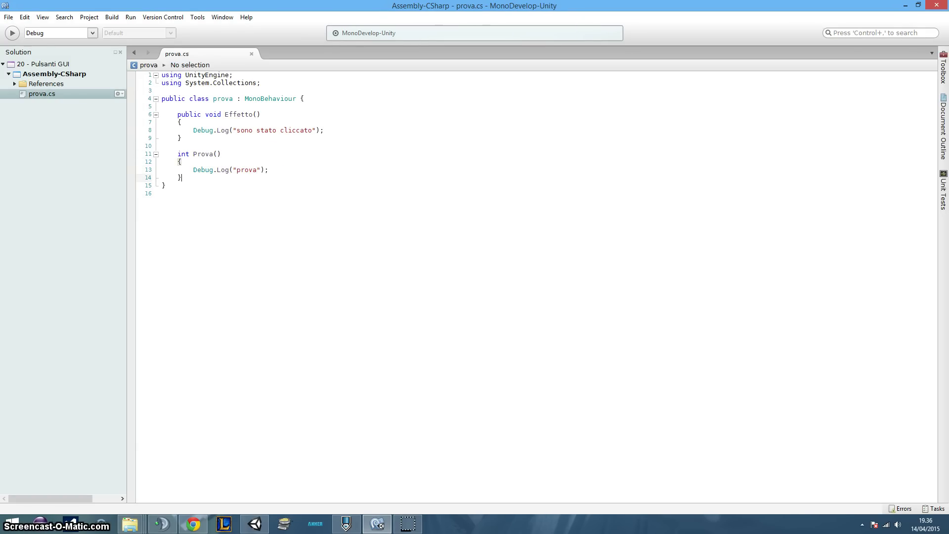
left_click(221, 154)
key("Delete")
key("Delete")
key("Delete")
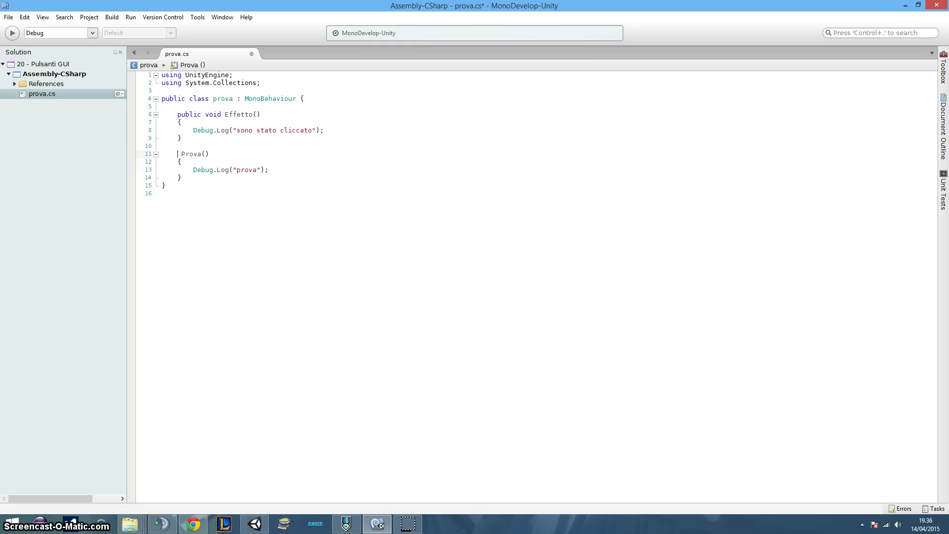
type("void")
left_click(316, 130)
Step: Add a public int Pizza() method whose Debug.Log message is cleared for the 'pizza' text
left_click(190, 180)
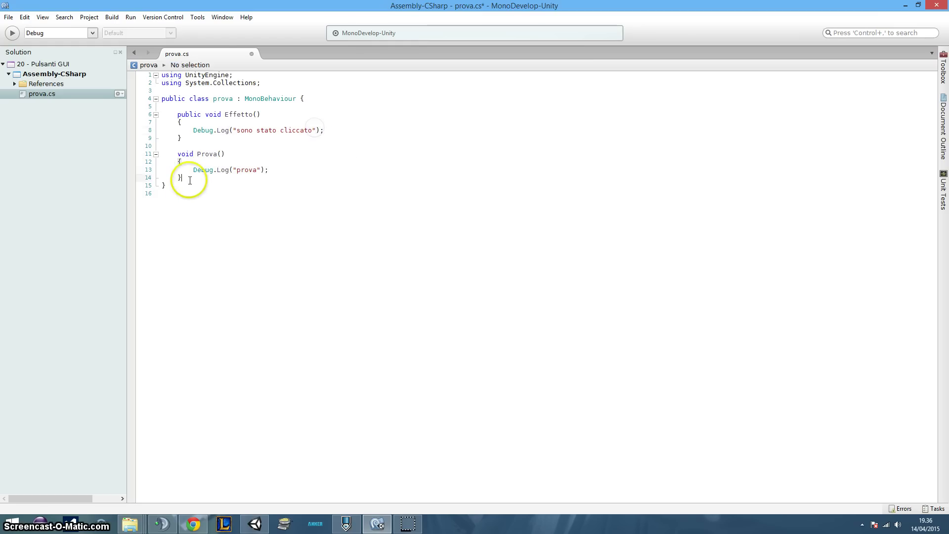
key("Return")
key("Return")
type("public ")
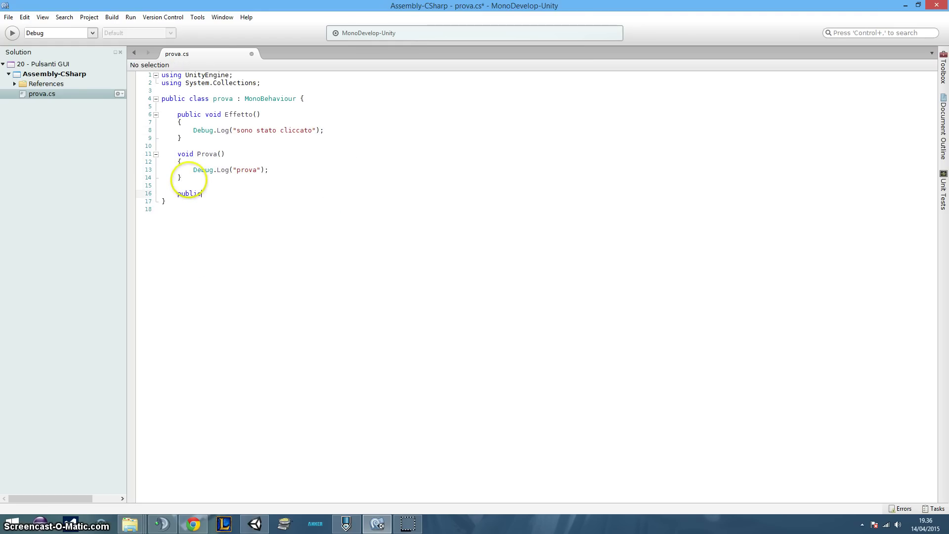
type("int Pizza")
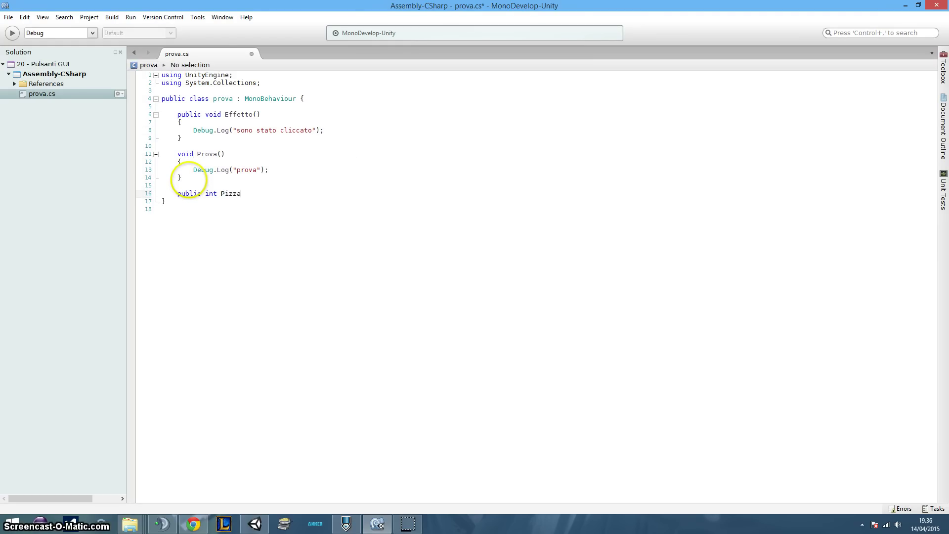
type("()")
key("Return")
key("Up")
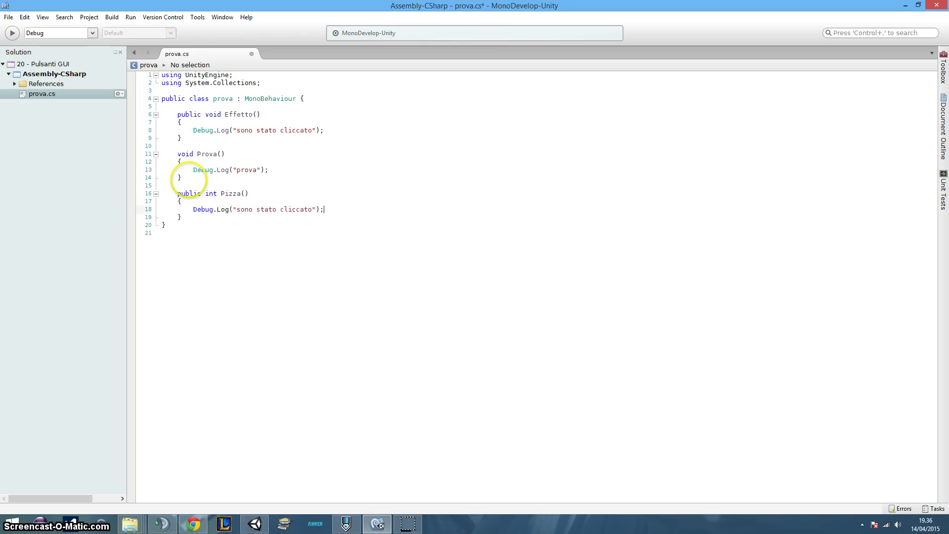
left_click_drag(241, 209, 319, 210)
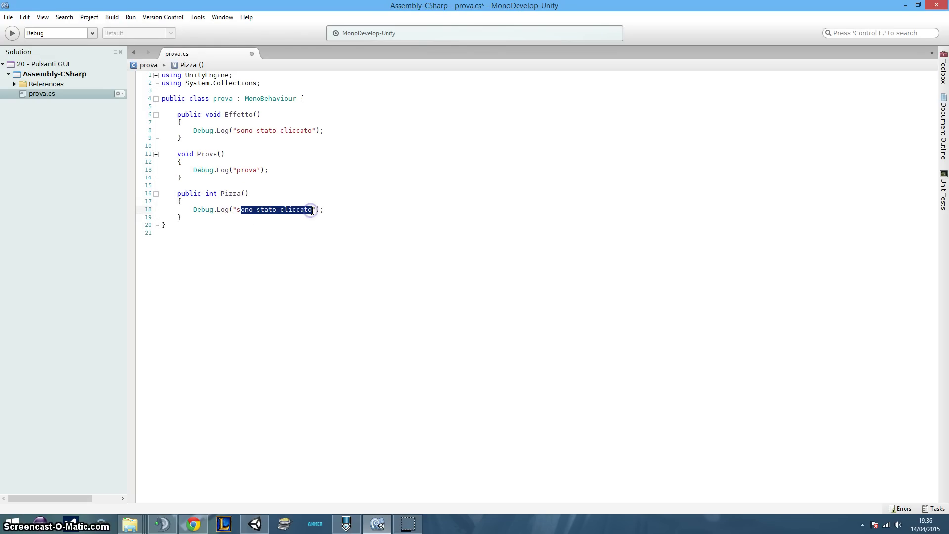
key("BackSpace")
key("BackSpace")
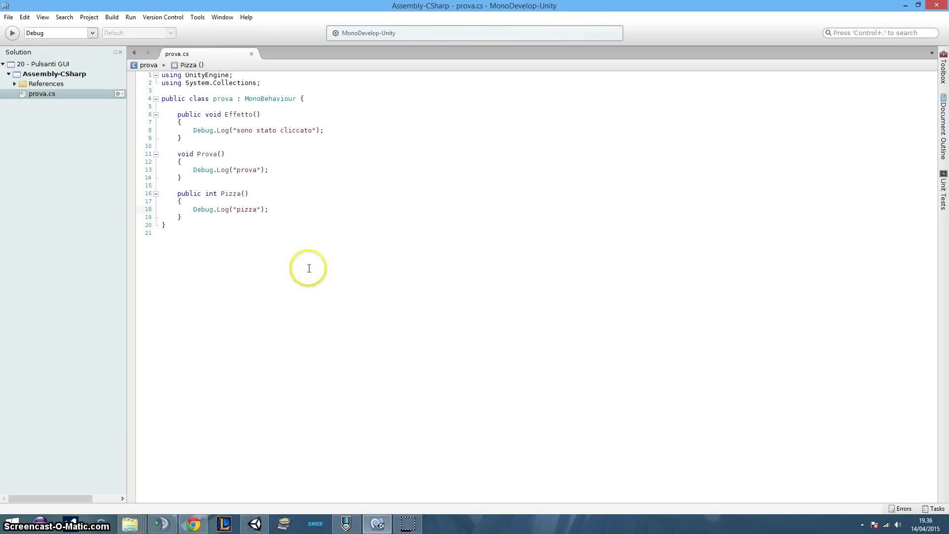
left_click(254, 523)
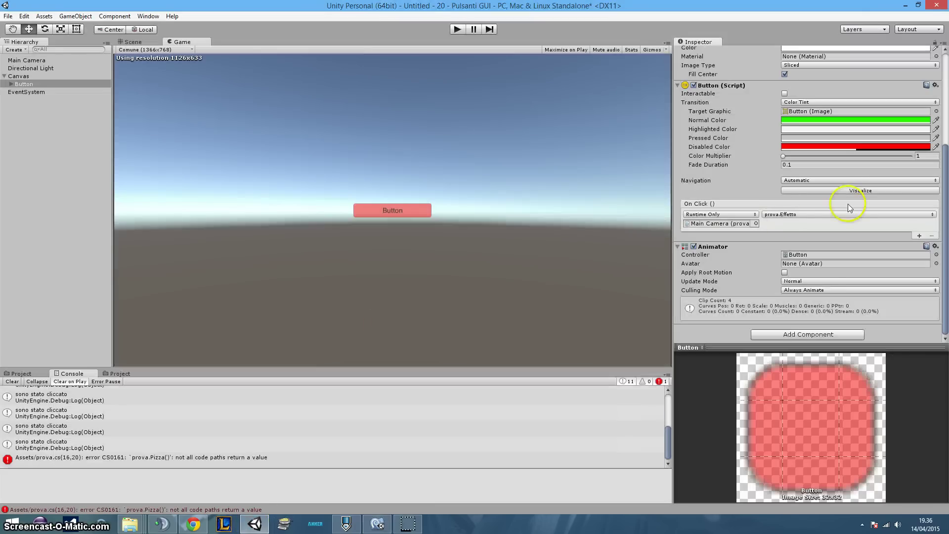
Step: Review prova's callable methods in the On Click function dropdown, then close it
left_click(820, 215)
mouse_move(806, 310)
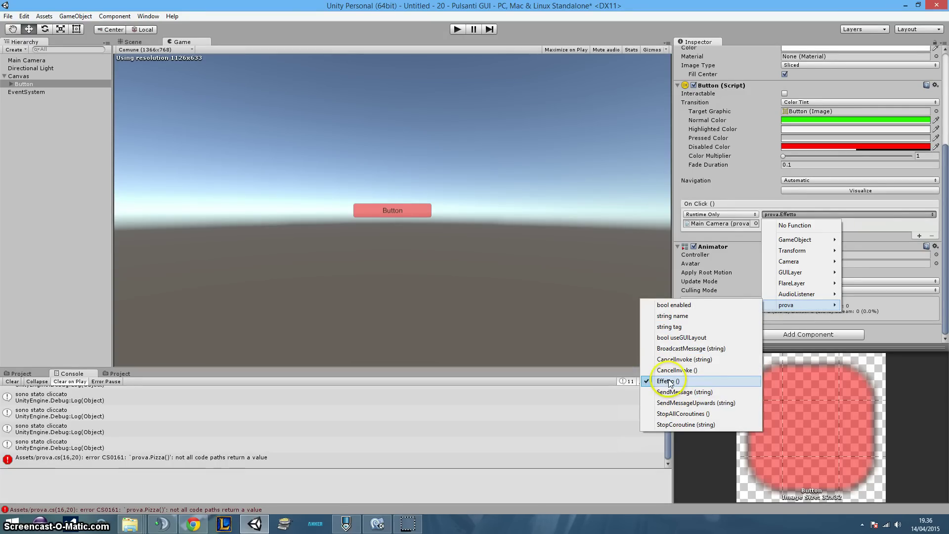
left_click(196, 473)
Step: Add 'return 0;' after the pizza log line in Pizza() and save prova.cs
left_click(378, 524)
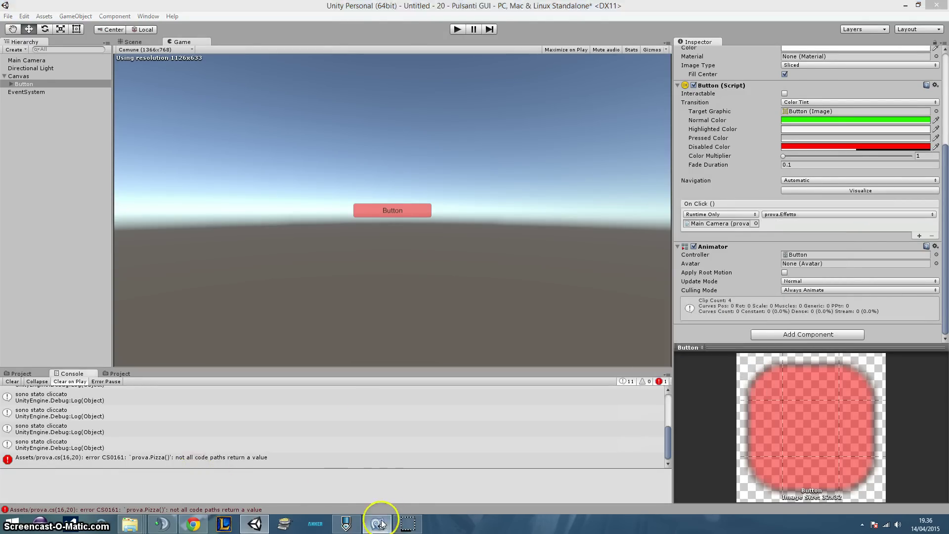
left_click(281, 212)
key("Return")
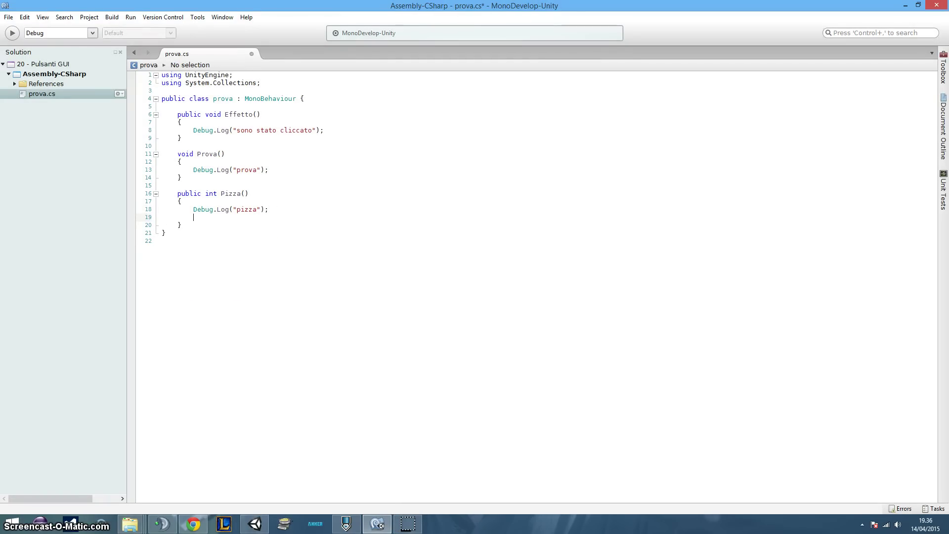
type("return 0;")
key("ctrl+s")
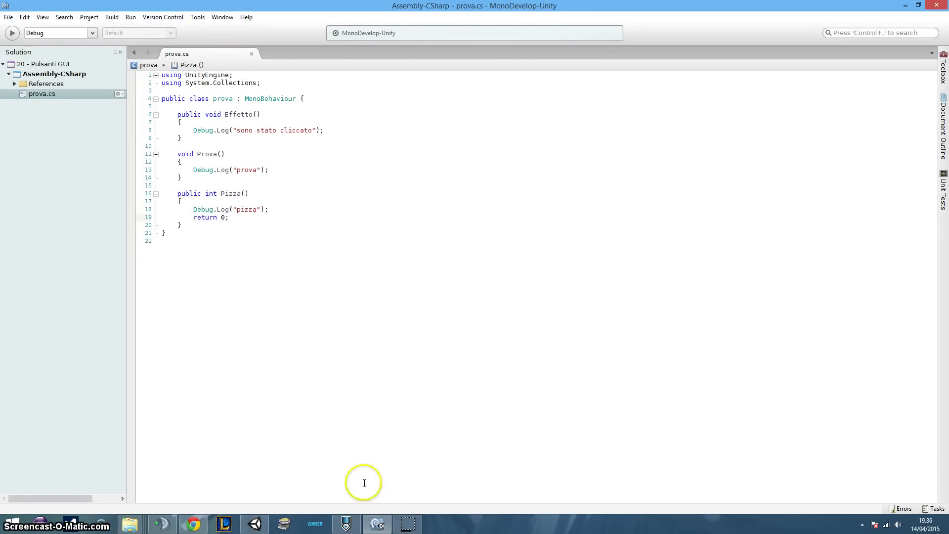
left_click_drag(206, 193, 224, 193)
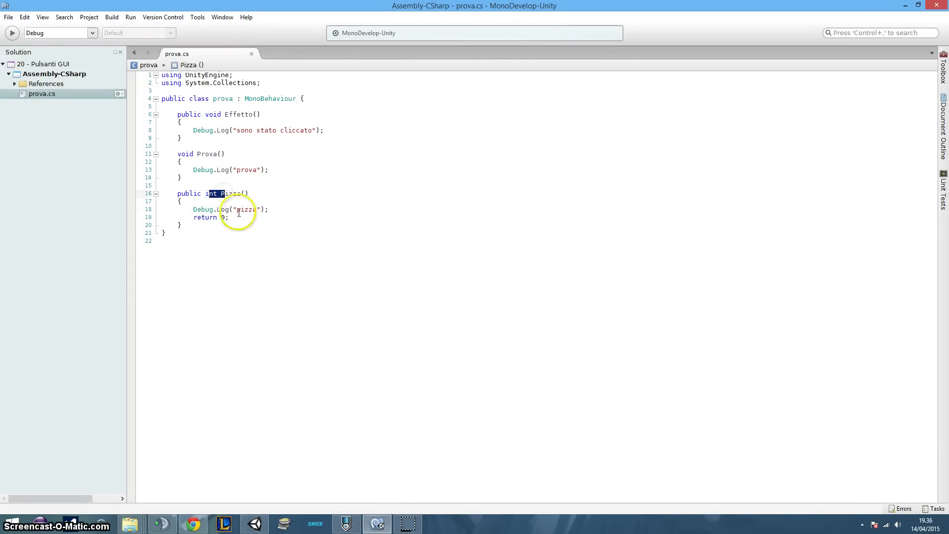
left_click(377, 523)
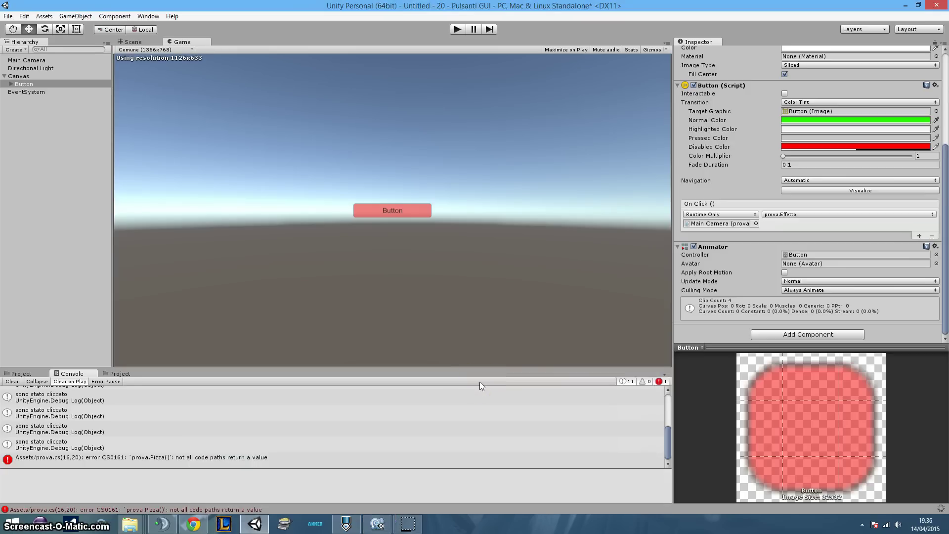
Step: Browse the prova methods listed in the On Click function dropdown, then return to MonoDevelop
left_click(781, 215)
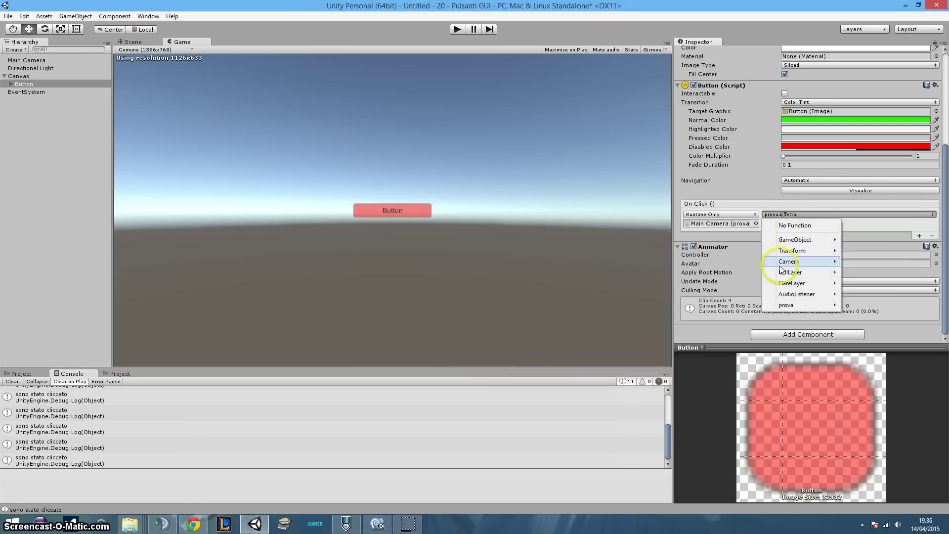
left_click(795, 306)
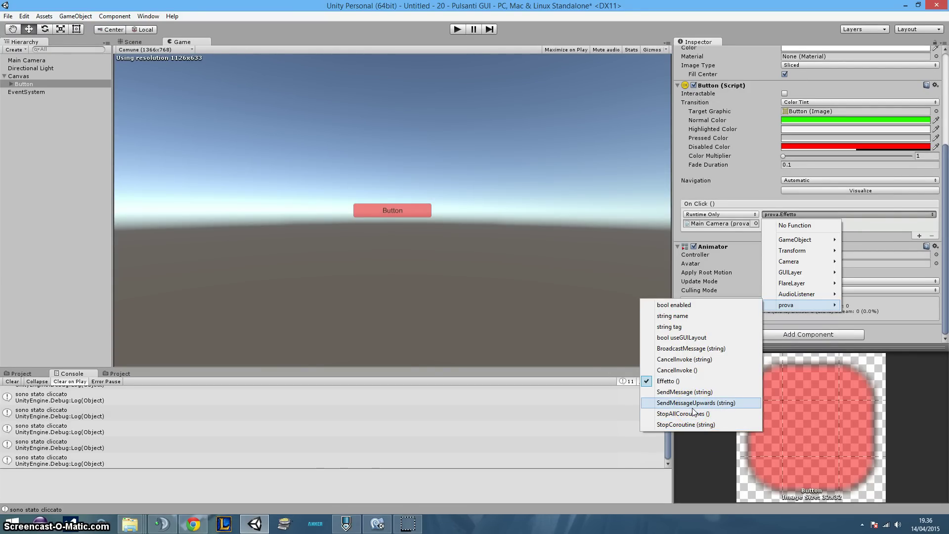
left_click(377, 522)
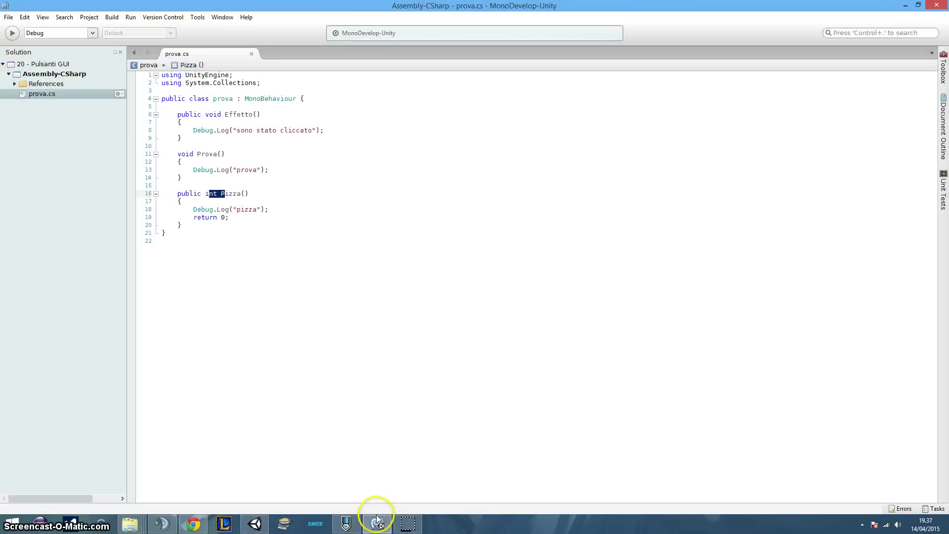
Step: Add an int peppo parameter inside Effetto's parentheses in prova.cs and save the script
left_click_drag(177, 115, 251, 114)
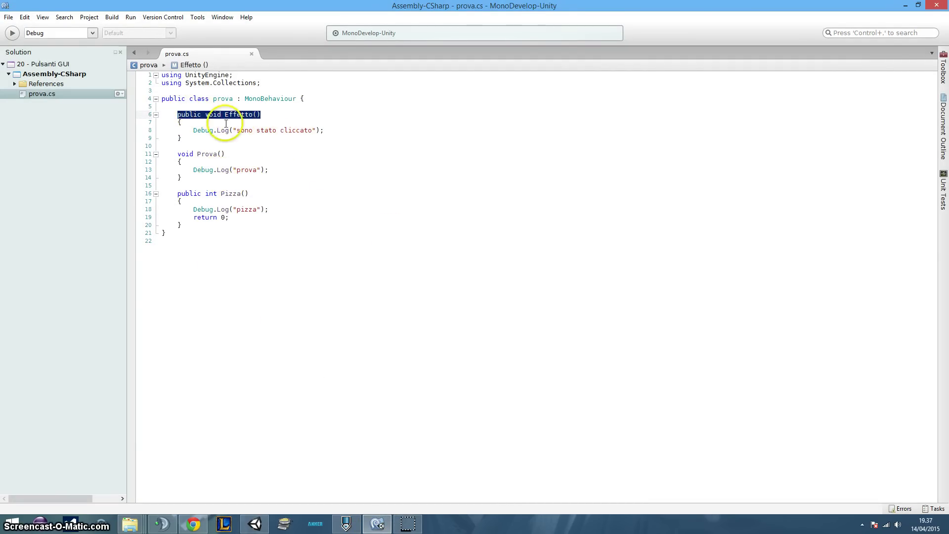
left_click(176, 113)
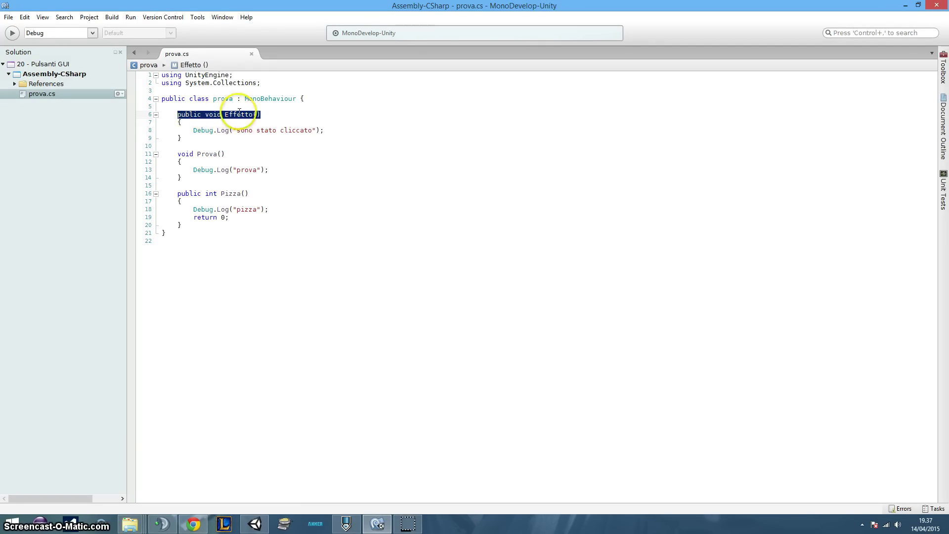
left_click(206, 114)
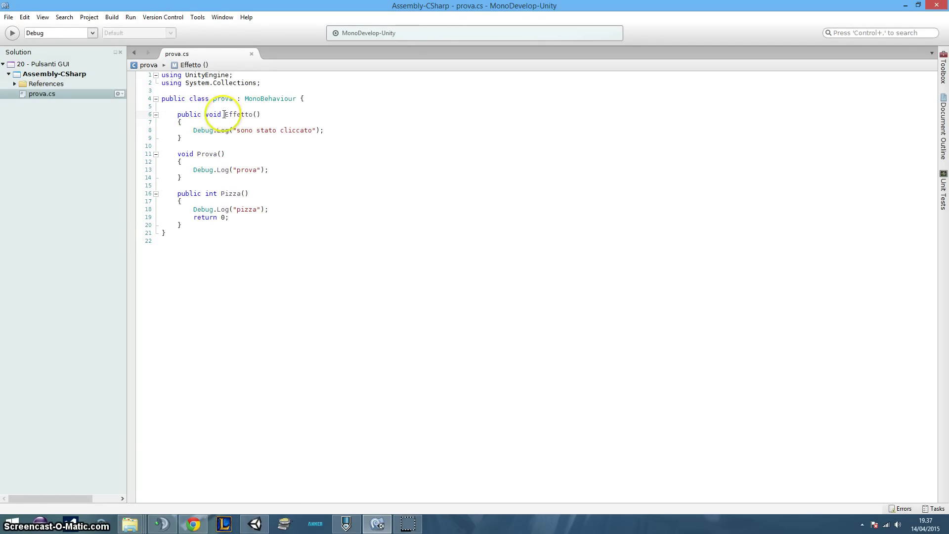
left_click(207, 225)
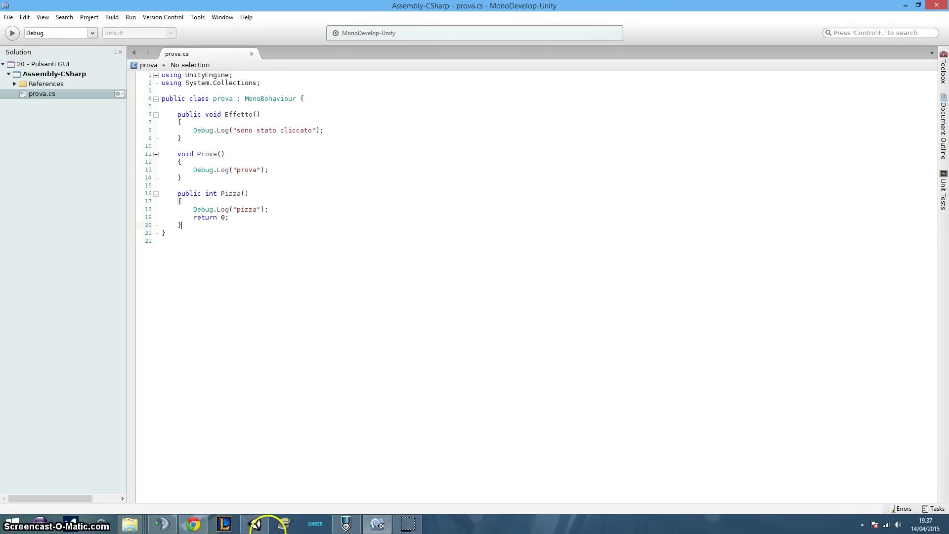
left_click(256, 115)
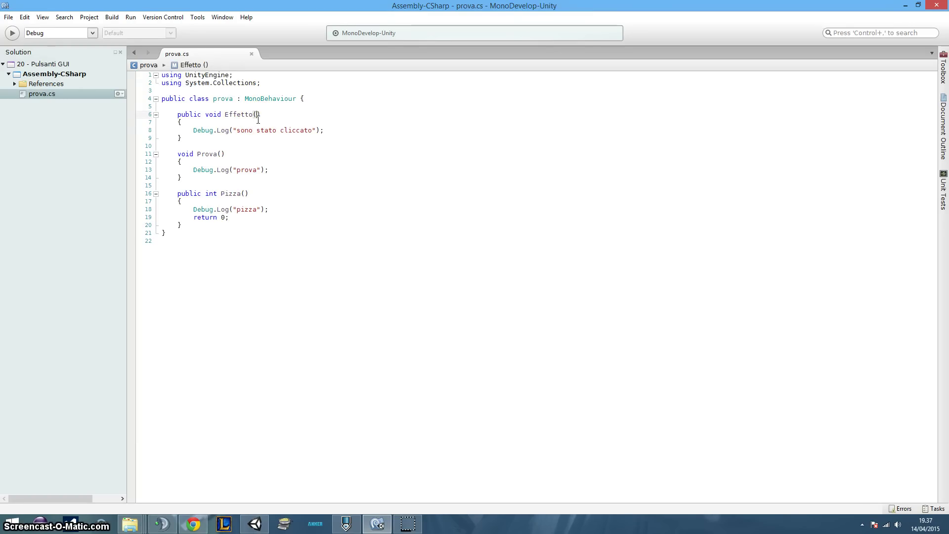
left_click_drag(241, 99, 288, 100)
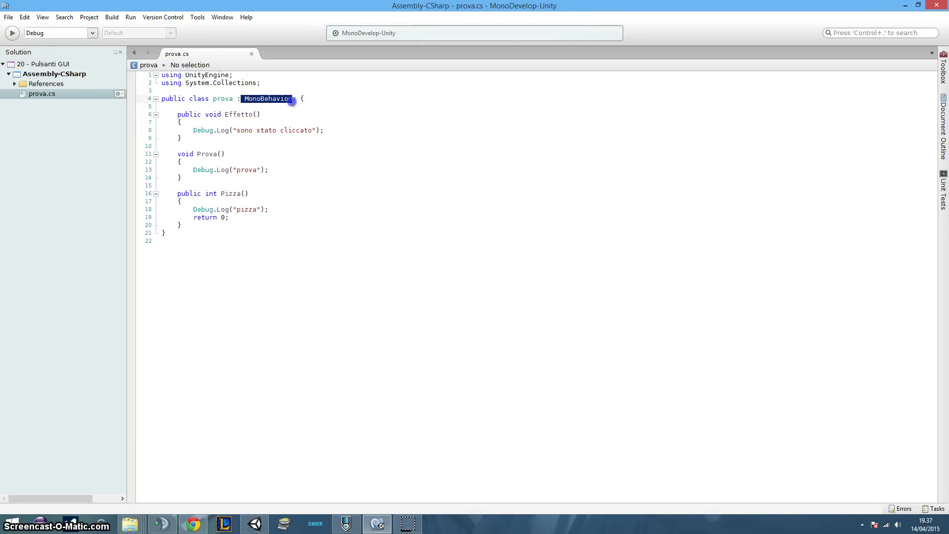
left_click(237, 119)
left_click(256, 115)
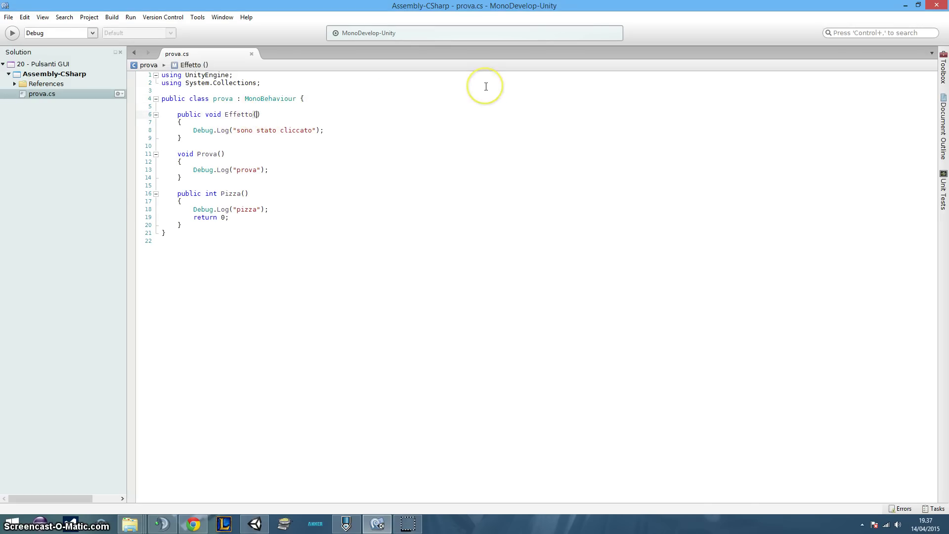
type("int ")
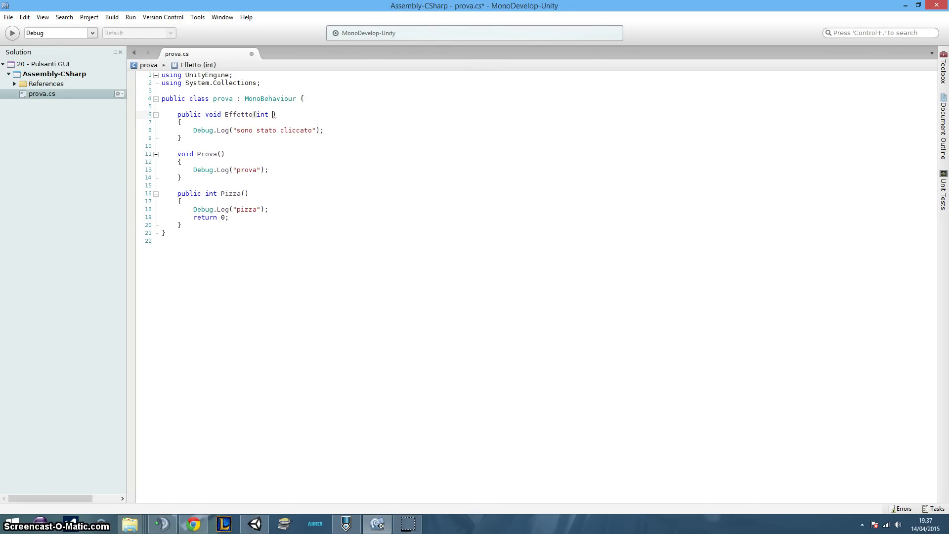
type("pe")
type("peppo")
key("ctrl+s")
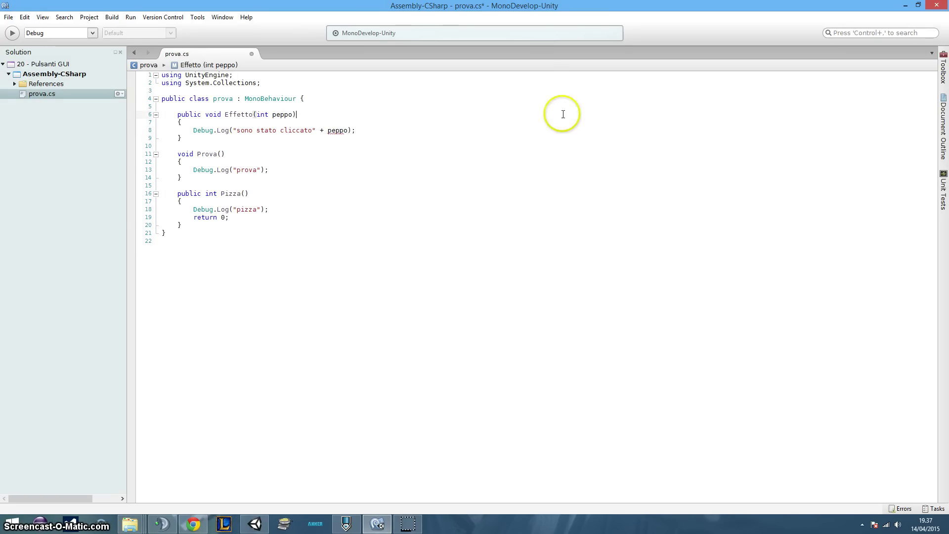
left_click(255, 523)
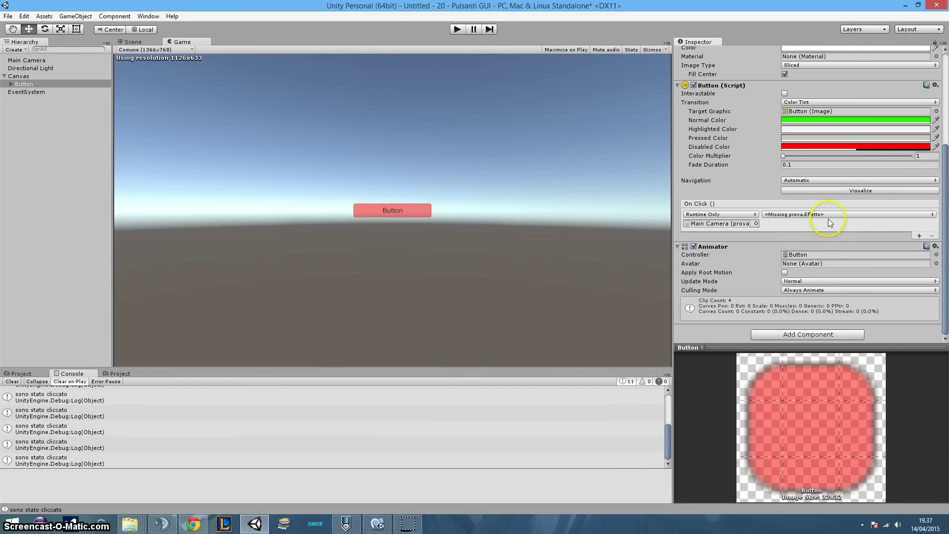
Step: Re-select prova.Effetto in the On Click entry and set its int argument to 20
left_click(805, 214)
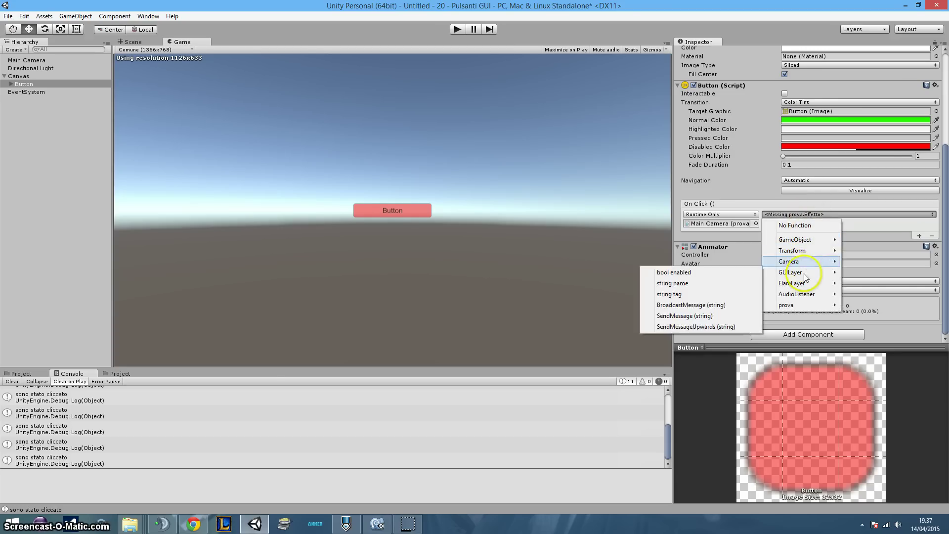
mouse_move(810, 305)
left_click(704, 380)
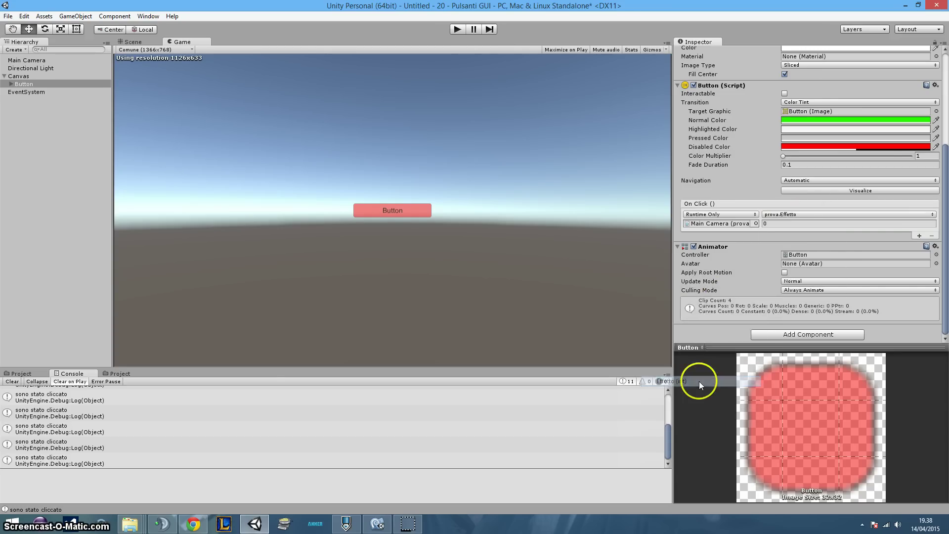
left_click(779, 225)
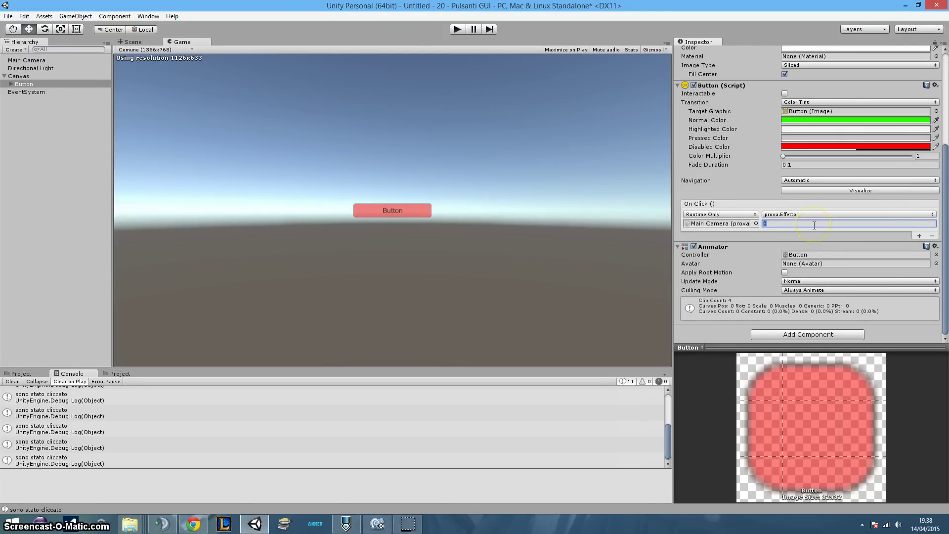
type("20")
Step: Play the scene, tick Interactable, press the button four times, then stop play mode
left_click(455, 30)
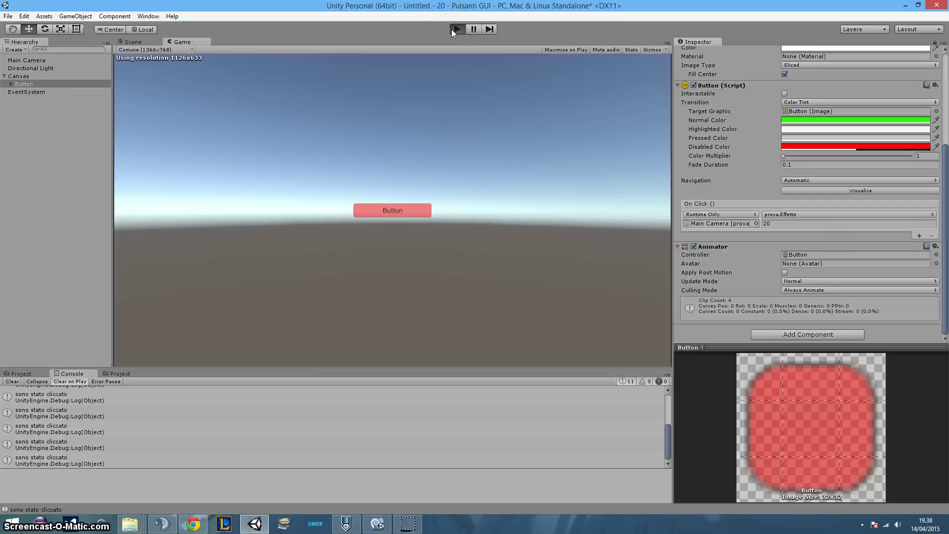
left_click(785, 93)
left_click(408, 211)
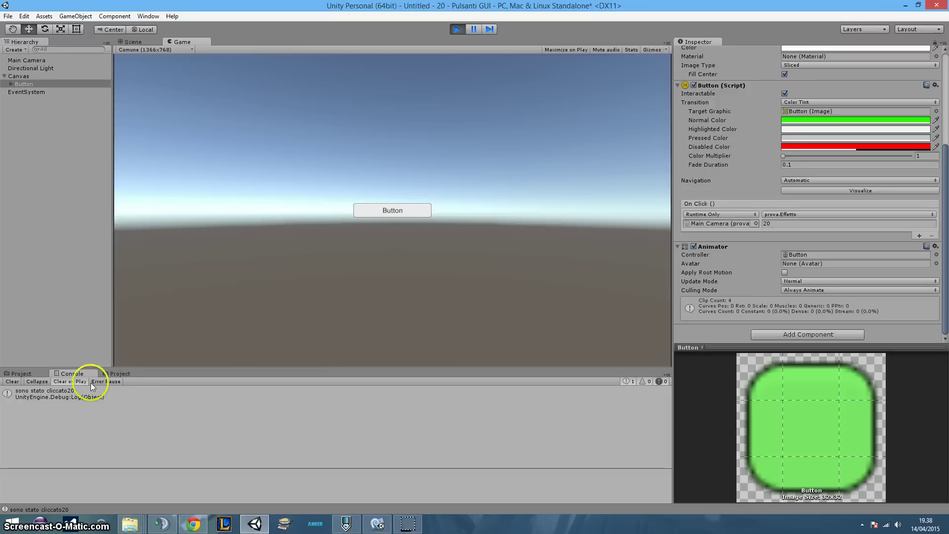
left_click(384, 213)
left_click(383, 212)
left_click(384, 213)
left_click(384, 212)
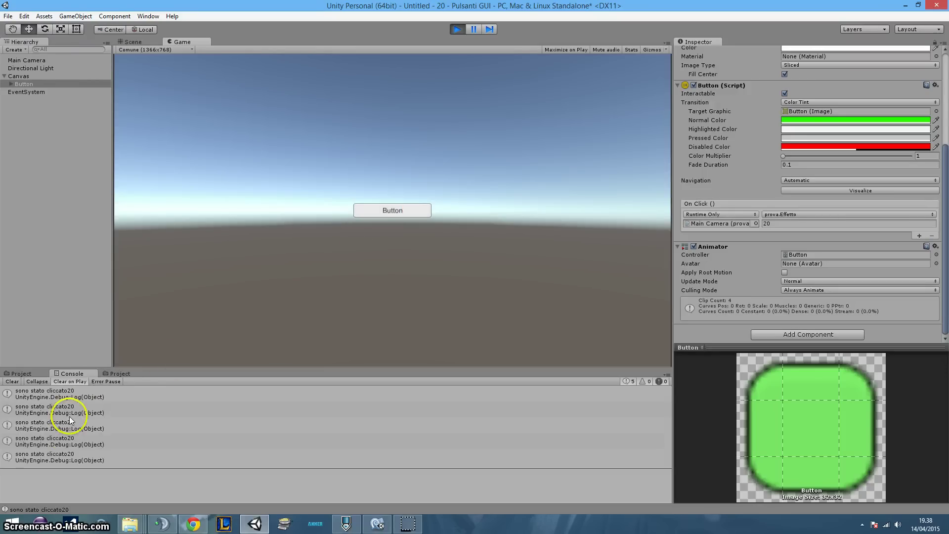
left_click(457, 30)
Step: Change Effetto's peppo parameter type from int to string and save prova.cs
left_click(377, 522)
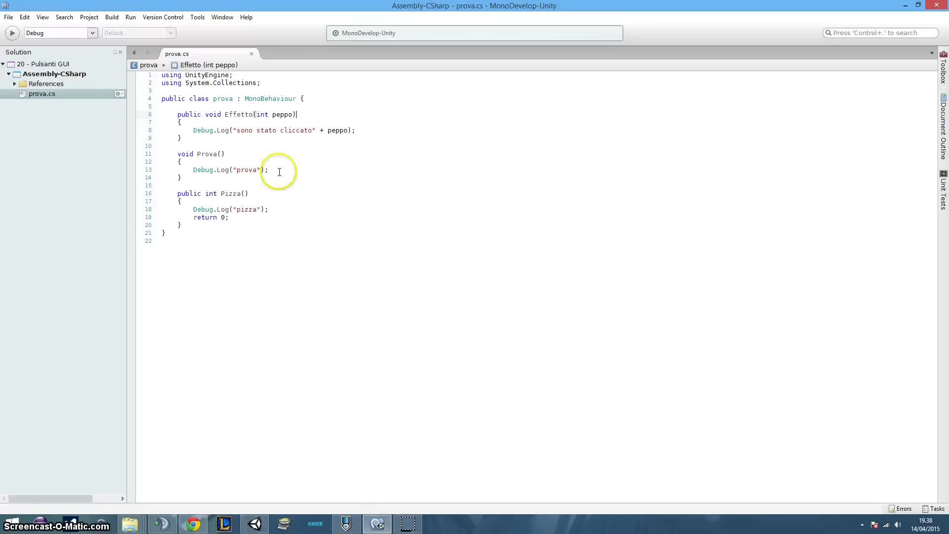
double_click(261, 115)
type("string")
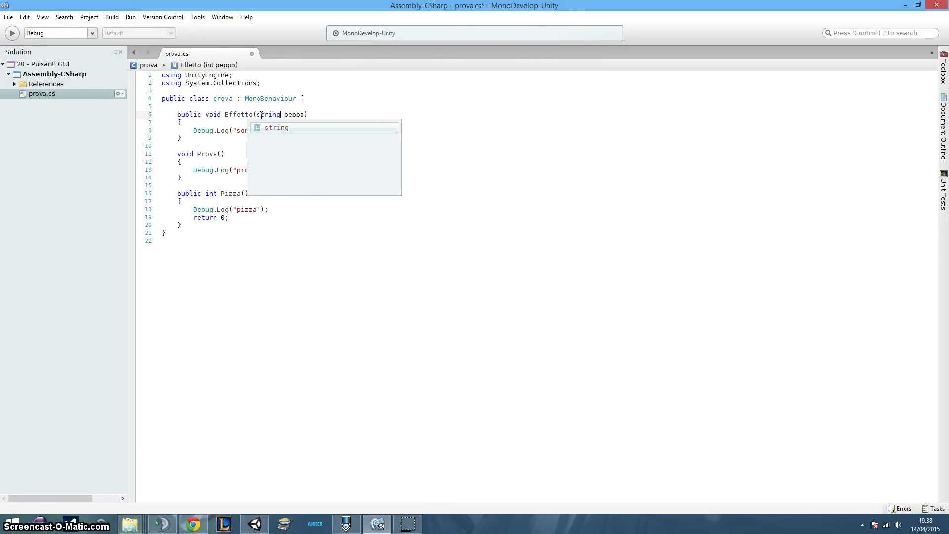
key("ctrl+s")
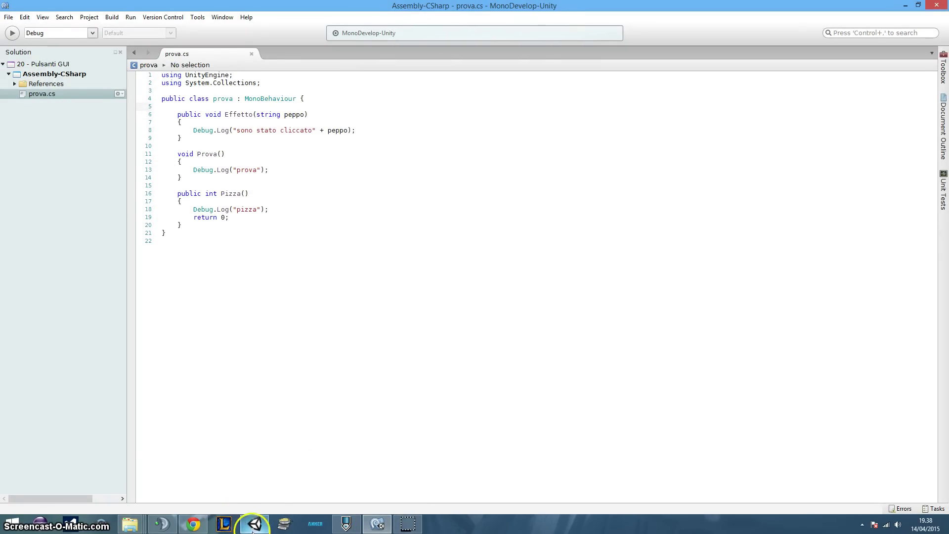
left_click(255, 523)
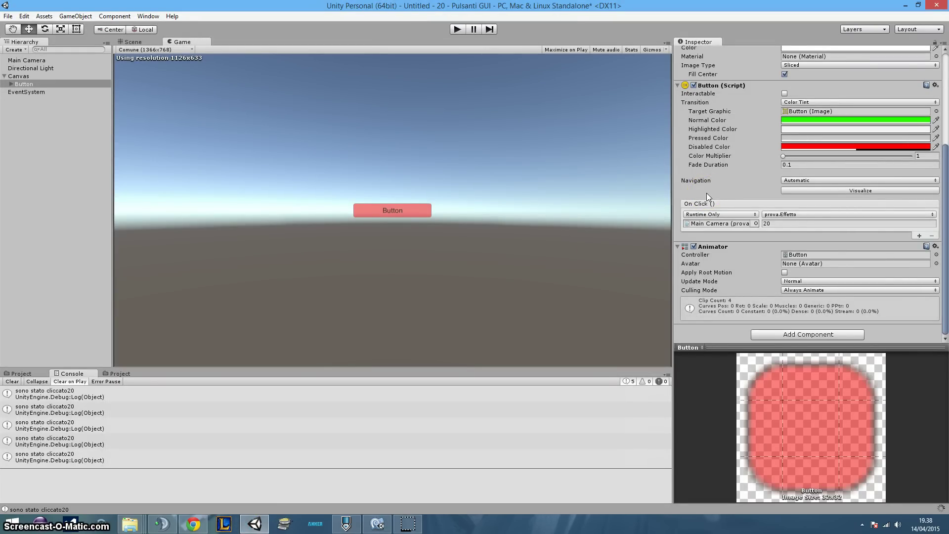
Step: Re-enable Interactable and set On Click to prova > Effetto (string) with argument 'ciao'
left_click(784, 93)
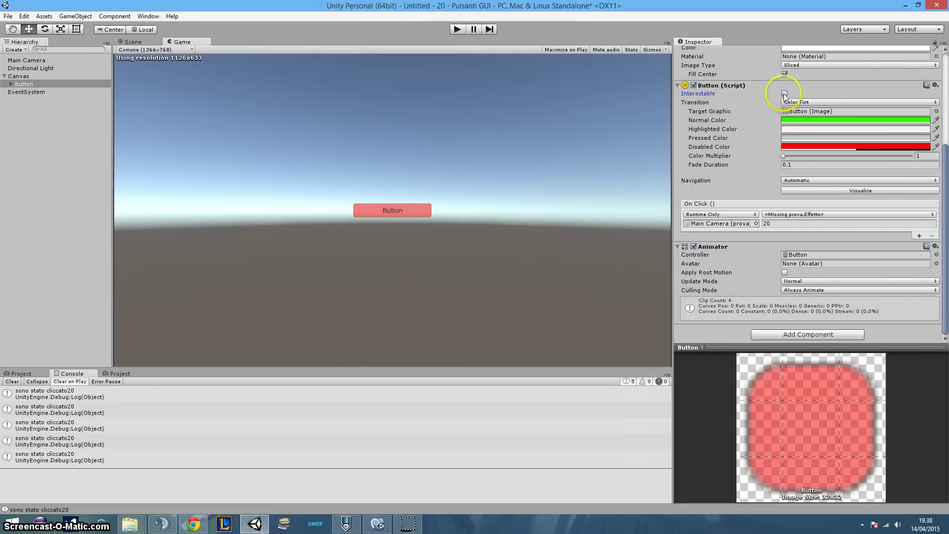
left_click(836, 214)
mouse_move(804, 305)
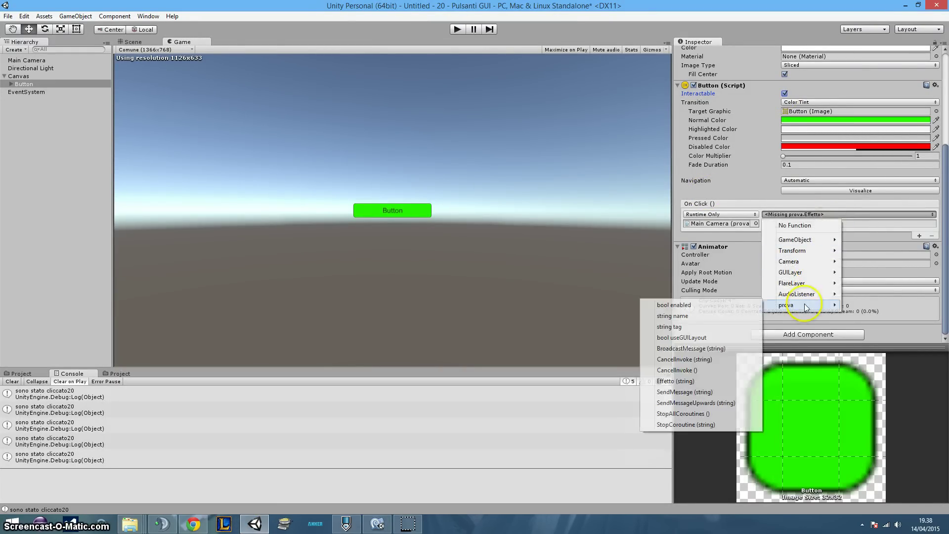
left_click(675, 381)
left_click(790, 223)
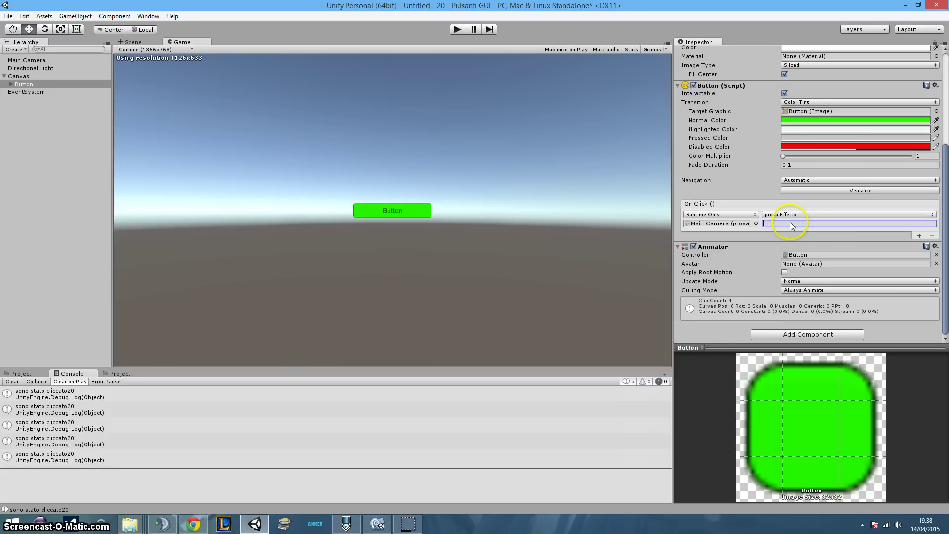
type("ciao")
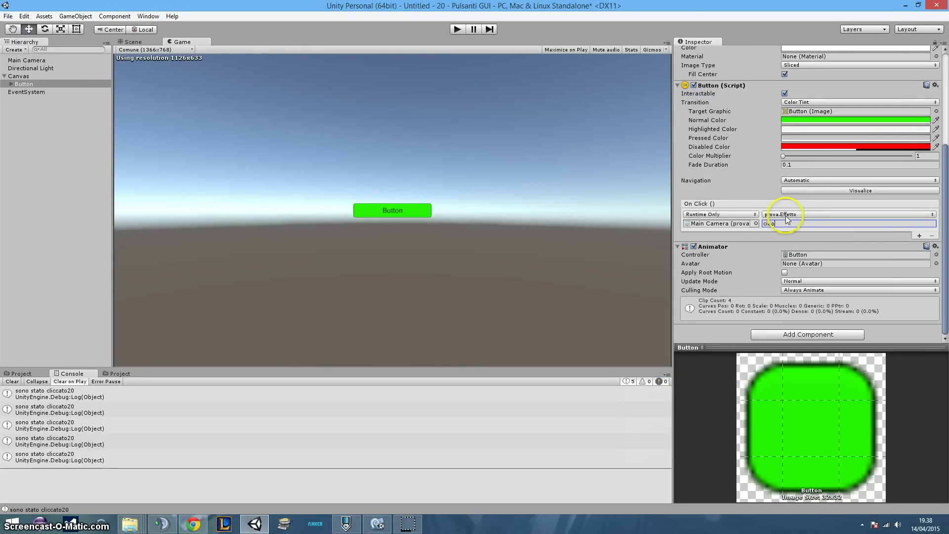
Step: Play-test the Button to log 'sono stato cliccatociao', stop, and return to prova.cs
left_click(456, 29)
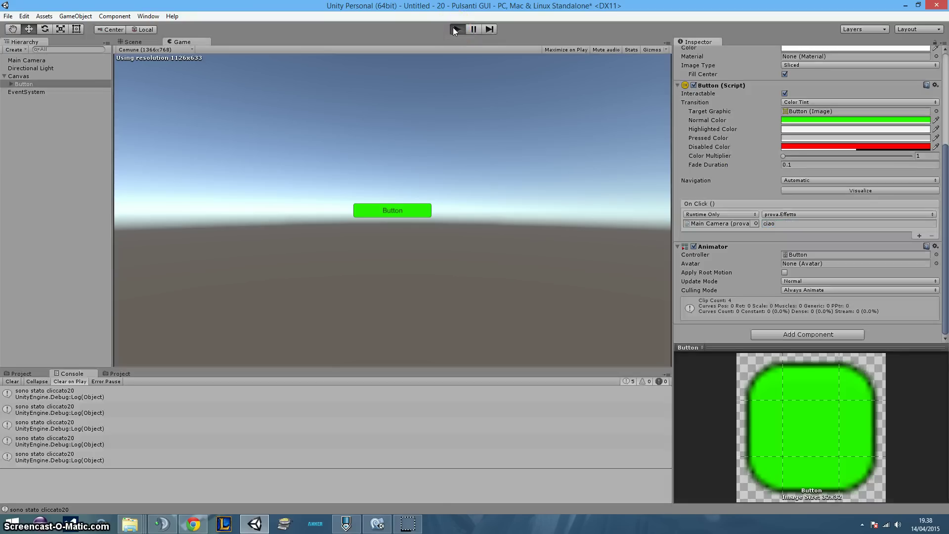
left_click(399, 218)
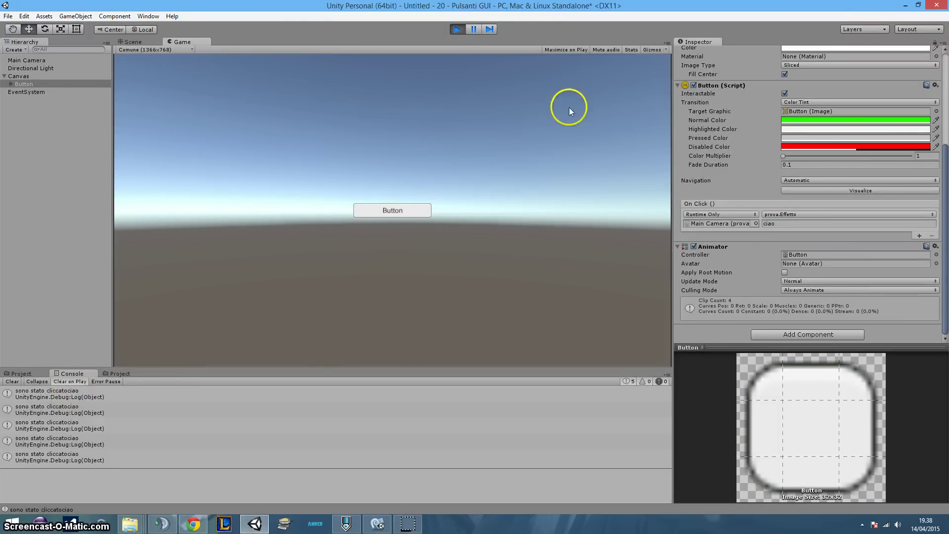
left_click(465, 29)
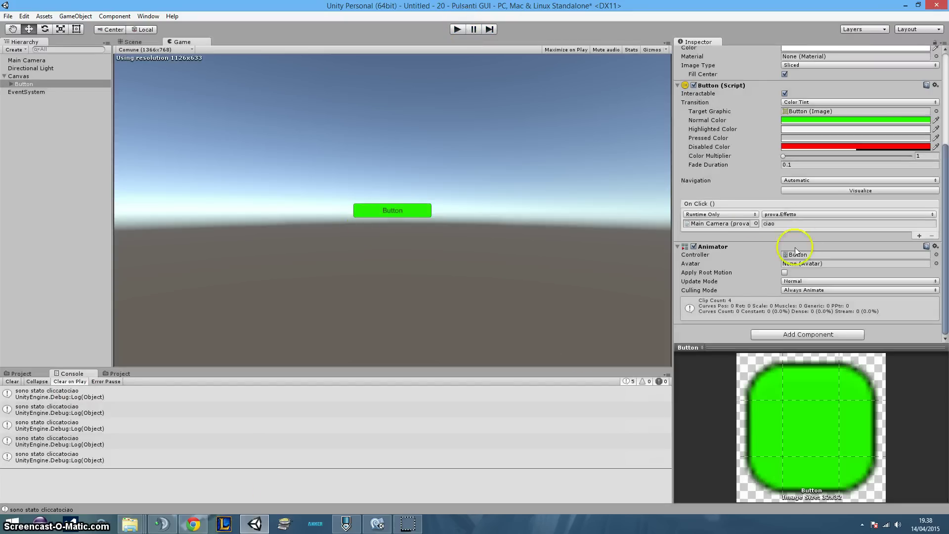
left_click(377, 524)
Step: Make Effetto take a GameObject peppo, log peppo.name, and save prova.cs
left_click(262, 114)
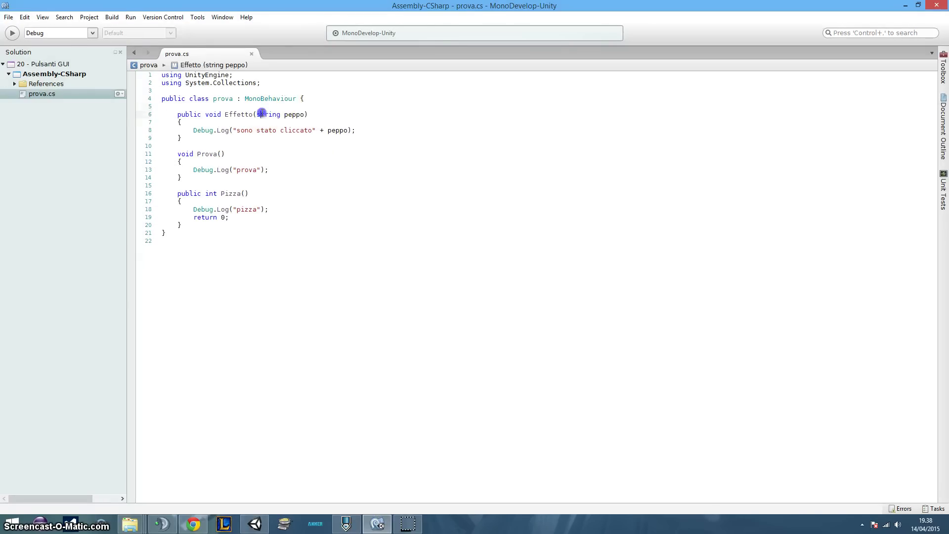
type("GameObject")
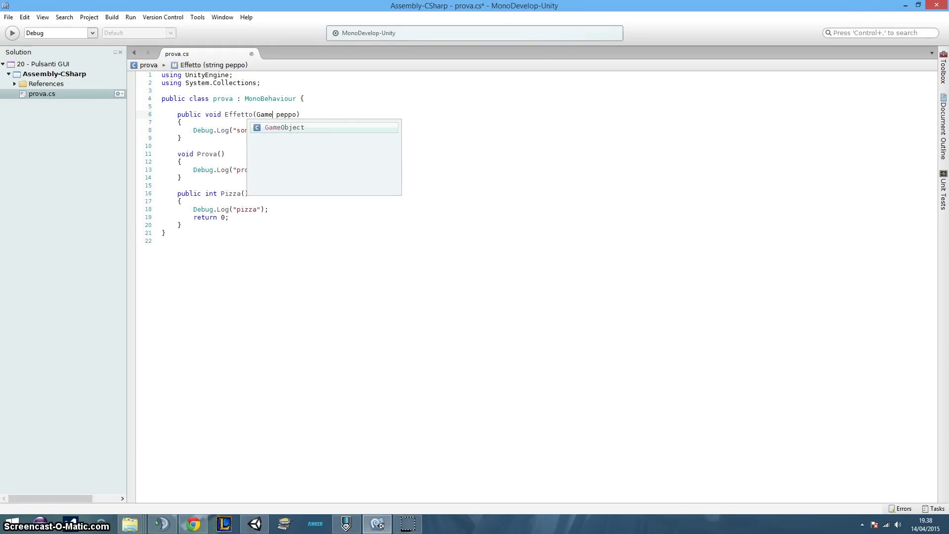
left_click(346, 130)
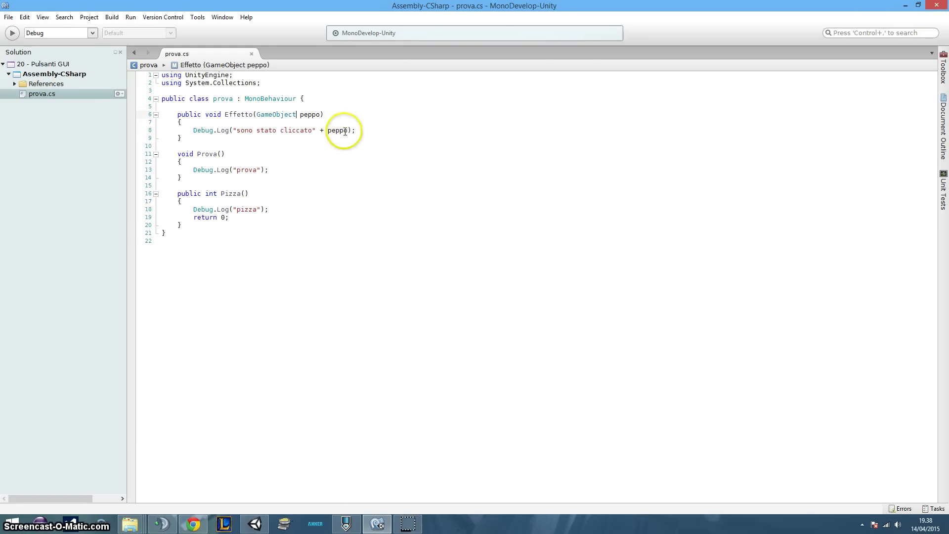
type(".name")
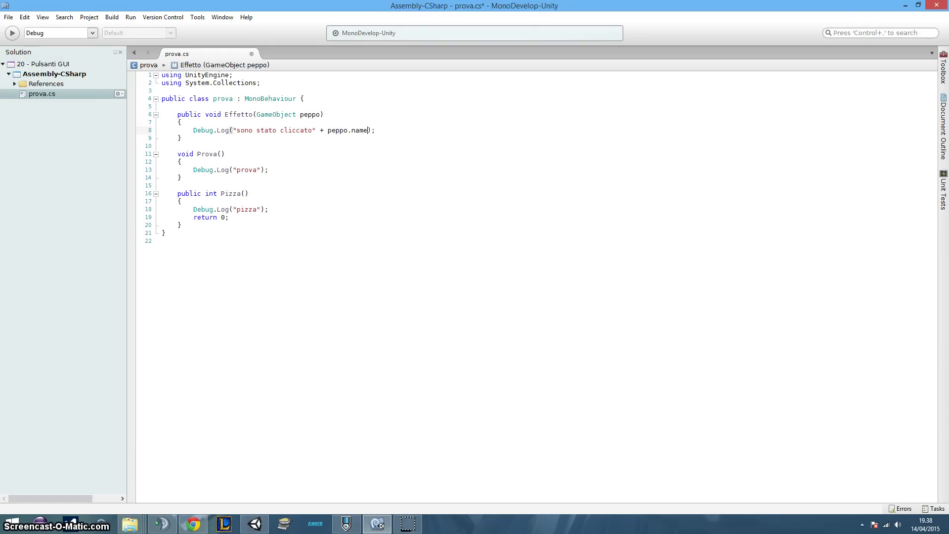
key("ctrl+s")
Step: Clear the Console with a Play/stop cycle, then list prova's functions showing Effetto (GameObject)
left_click(255, 524)
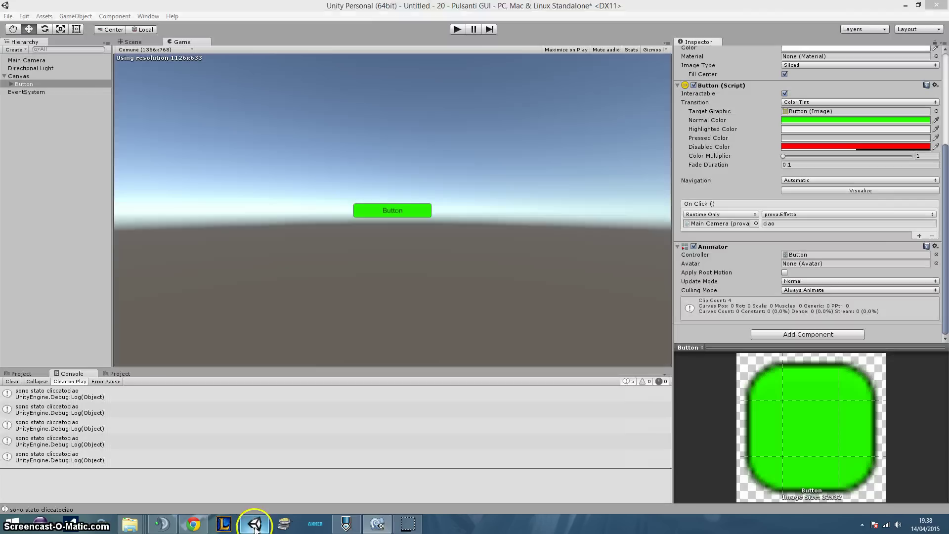
left_click(458, 29)
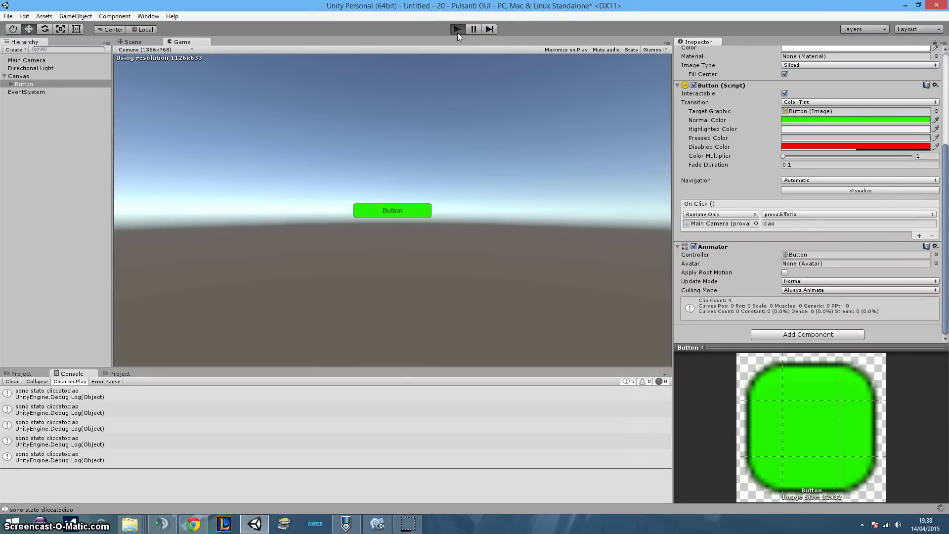
left_click(840, 216)
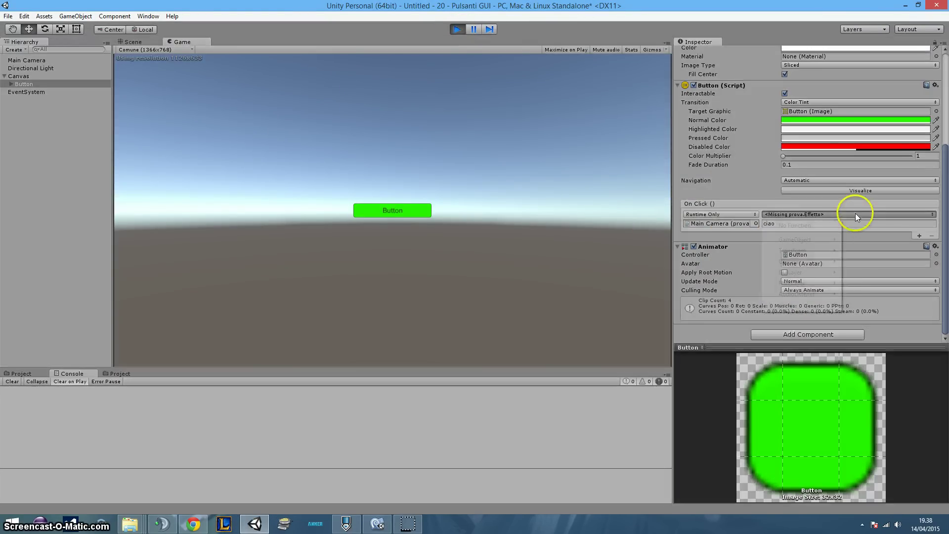
left_click(457, 29)
left_click(786, 215)
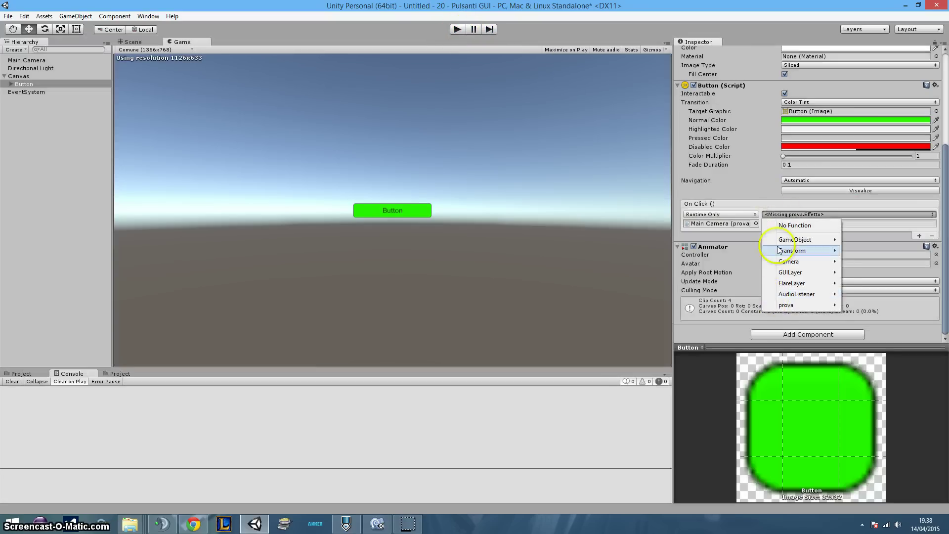
mouse_move(791, 305)
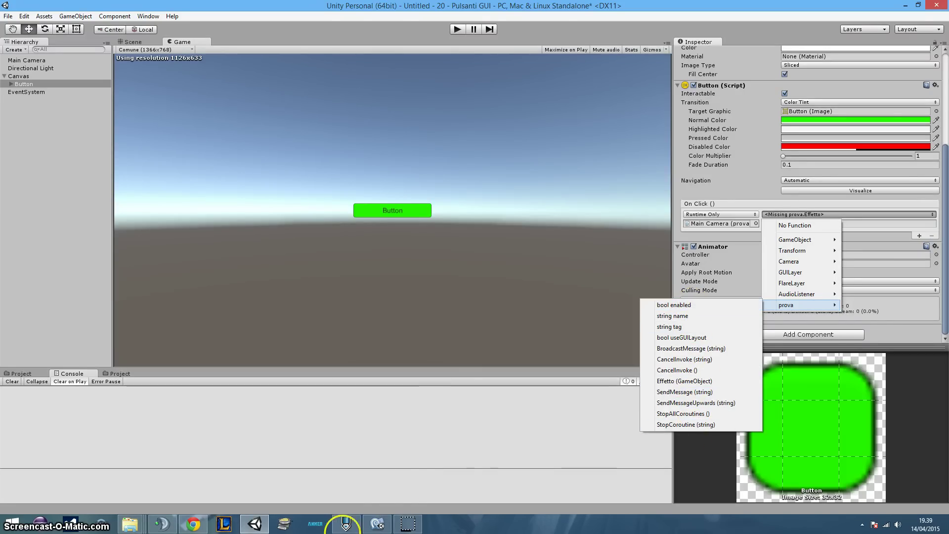
Step: Change Effetto's parameter type from GameObject to Object and save
left_click(377, 523)
double_click(270, 114)
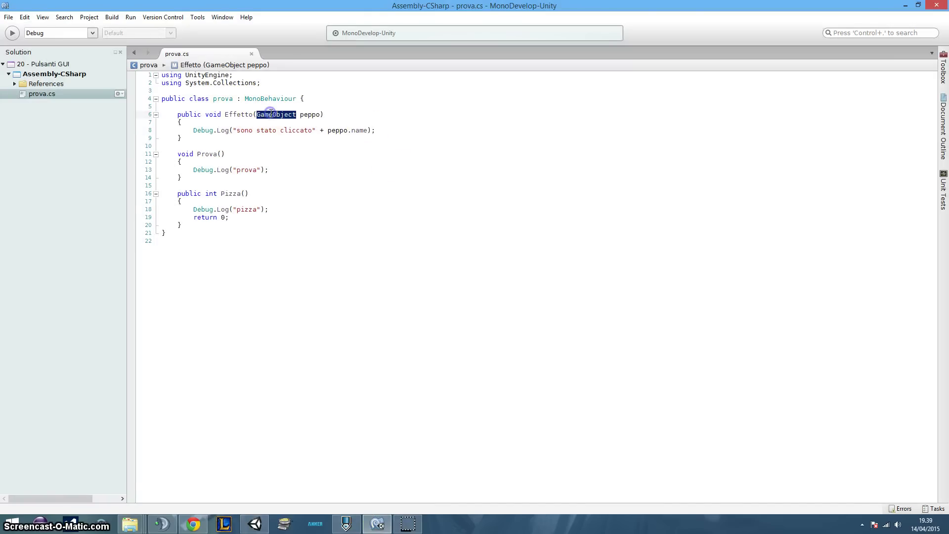
type("Object")
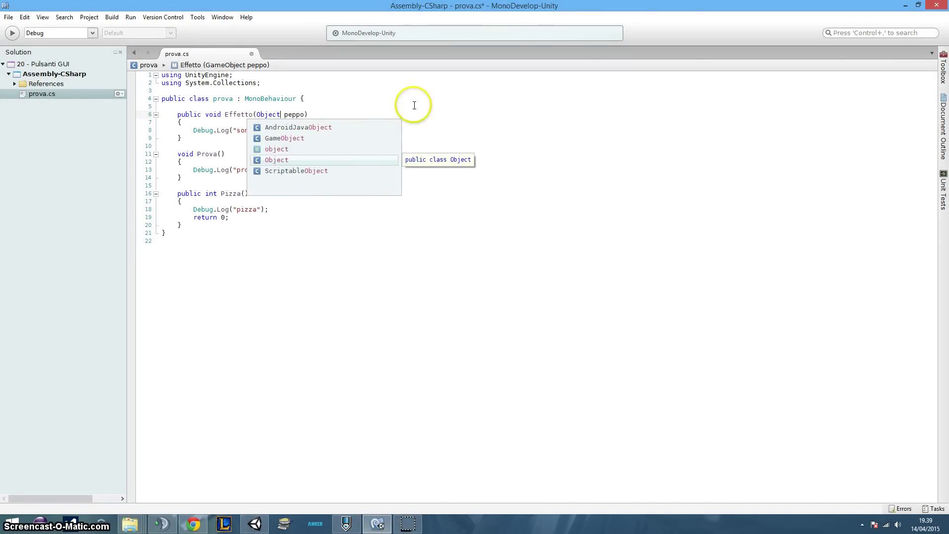
key("ctrl+s")
Step: Start casting peppo to GameObject on line 8 before .name and save
left_click(319, 131)
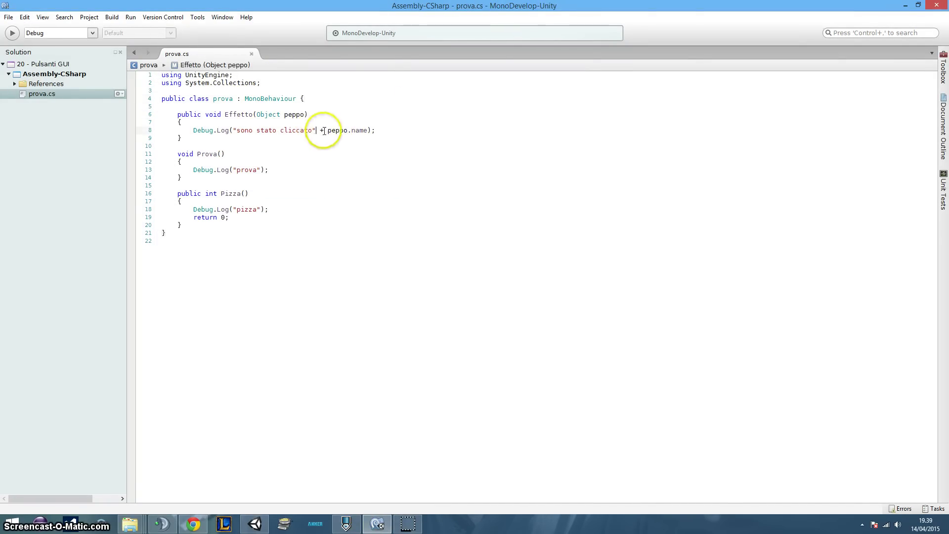
left_click(327, 130)
type("(Game")
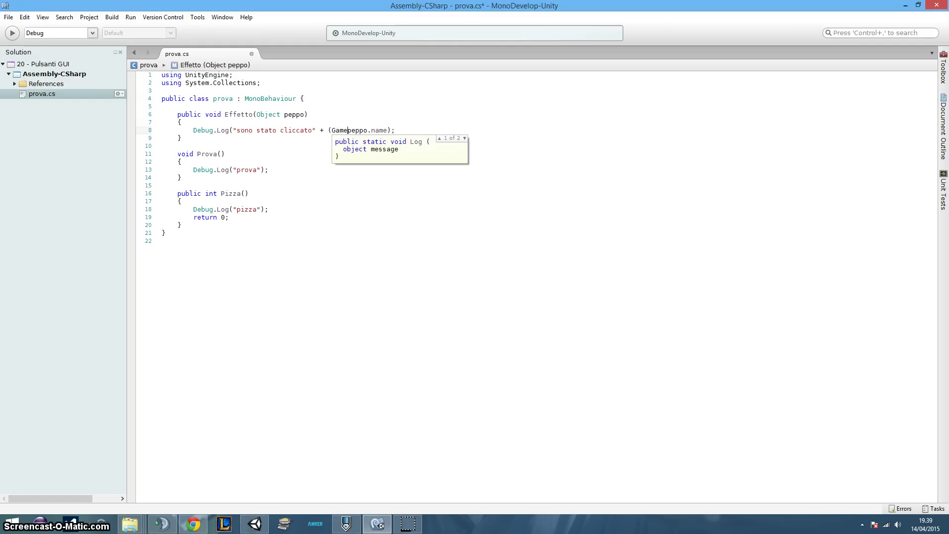
type("t>(")
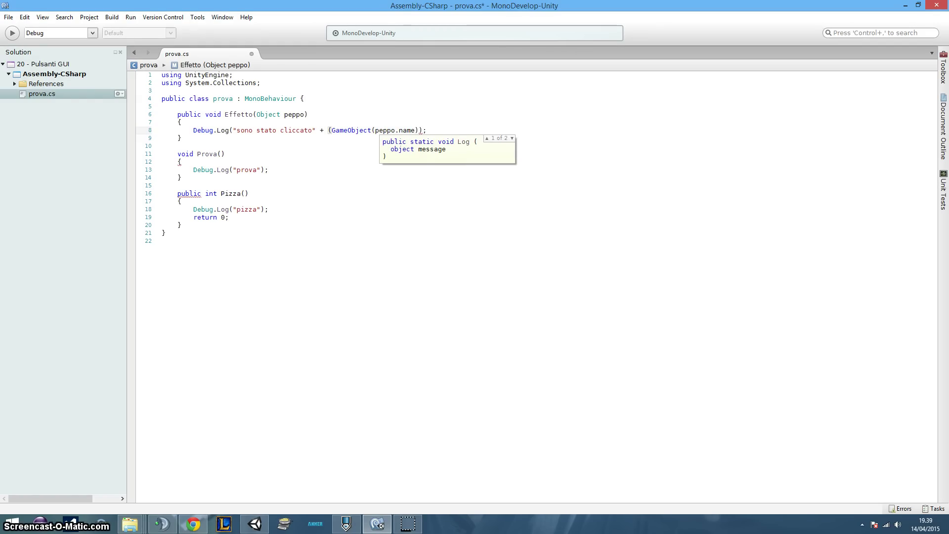
type(")")
key("ctrl+s")
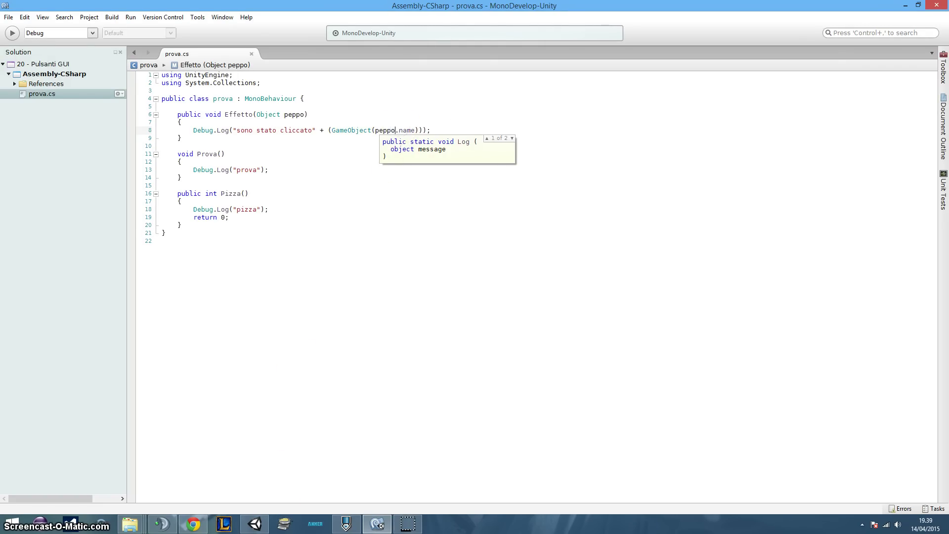
type(")")
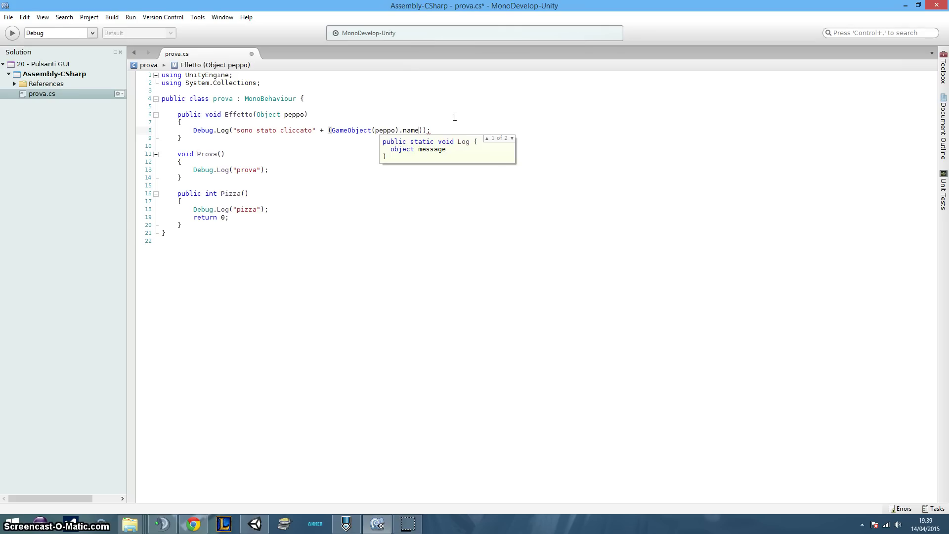
left_click(390, 104)
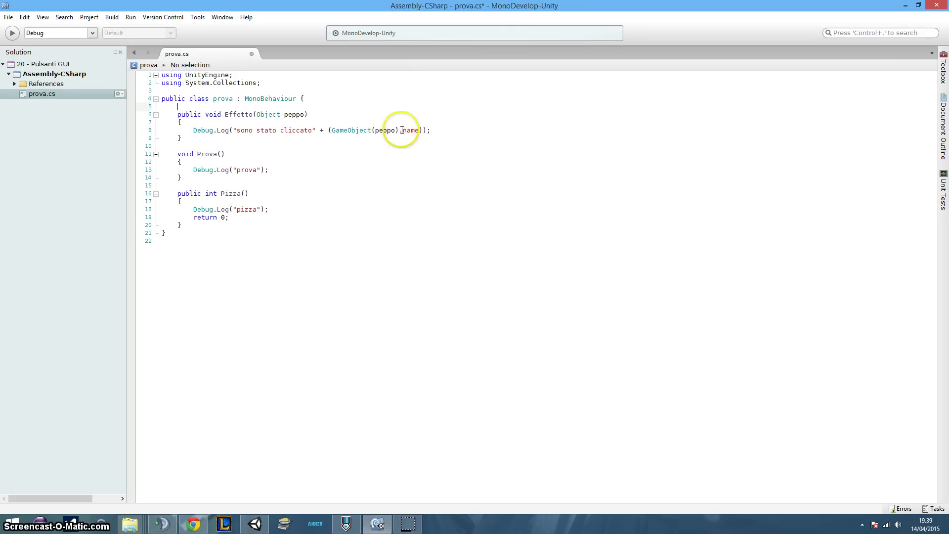
left_click(401, 130)
type(")")
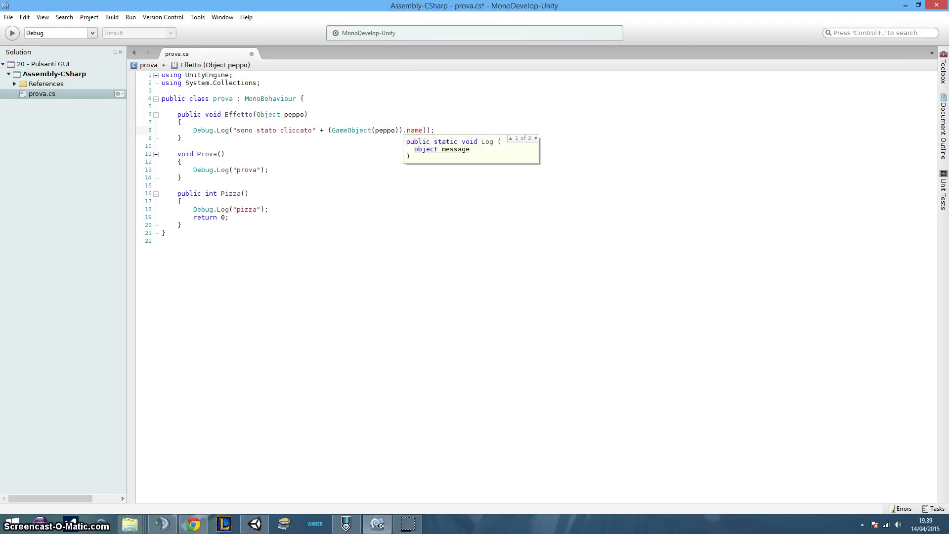
left_click(426, 114)
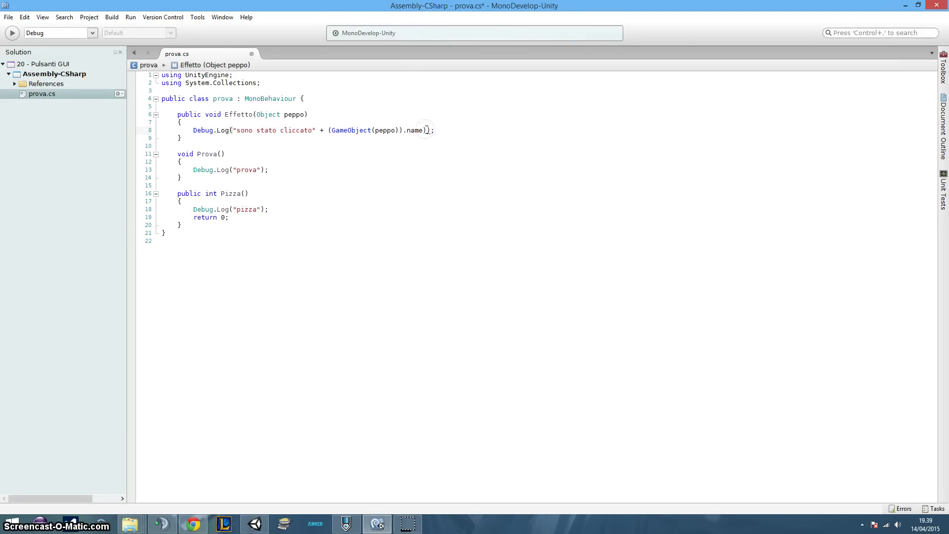
key("ctrl+s")
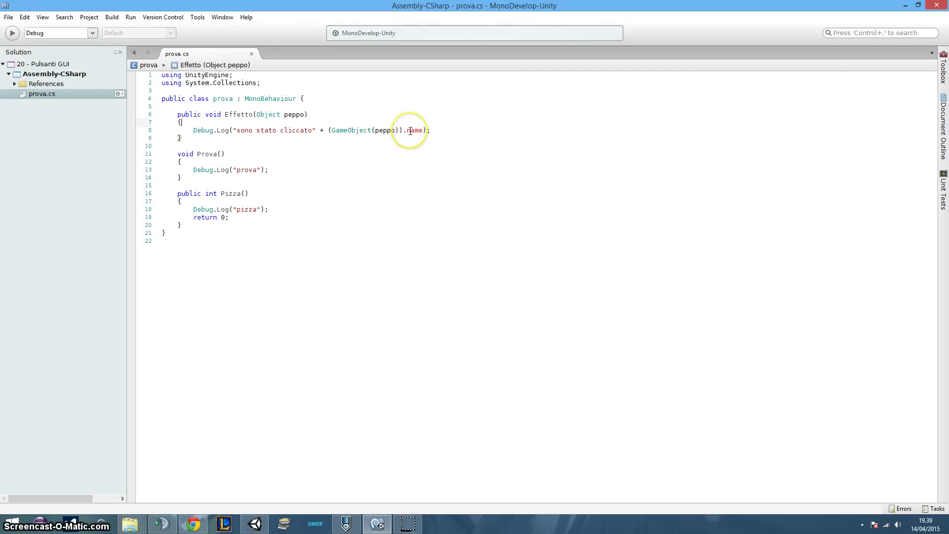
Step: Fix the parentheses so line 8 logs ((GameObject)(peppo)).name, save, and return to Unity
left_click(402, 131)
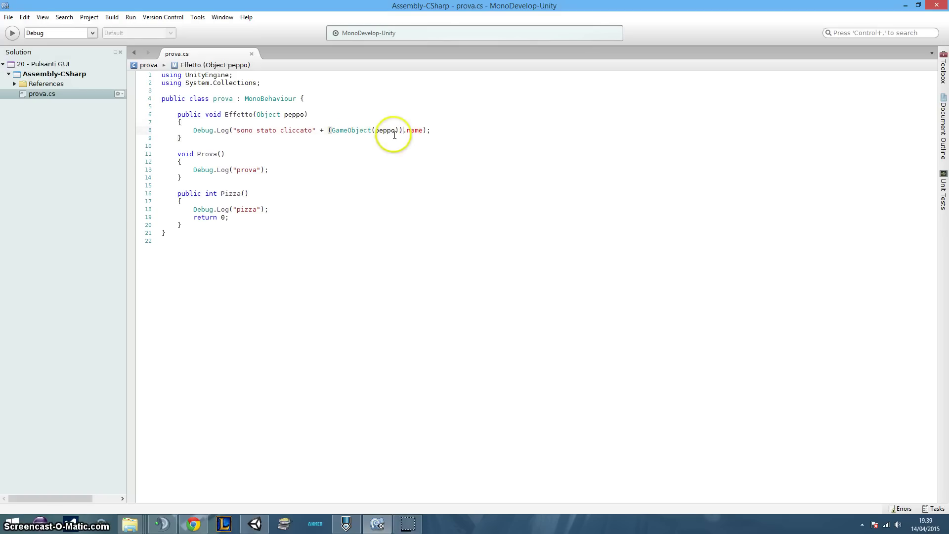
left_click(371, 131)
type(")")
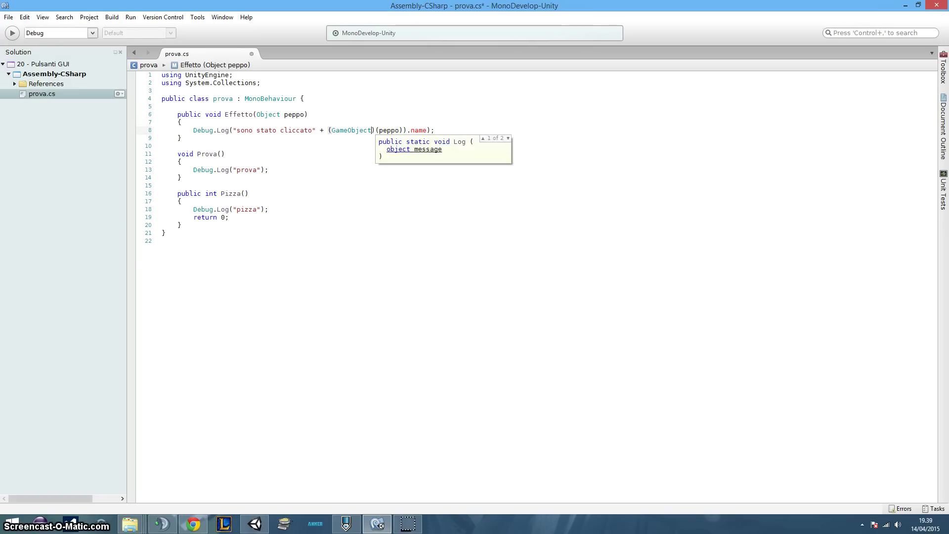
type("(")
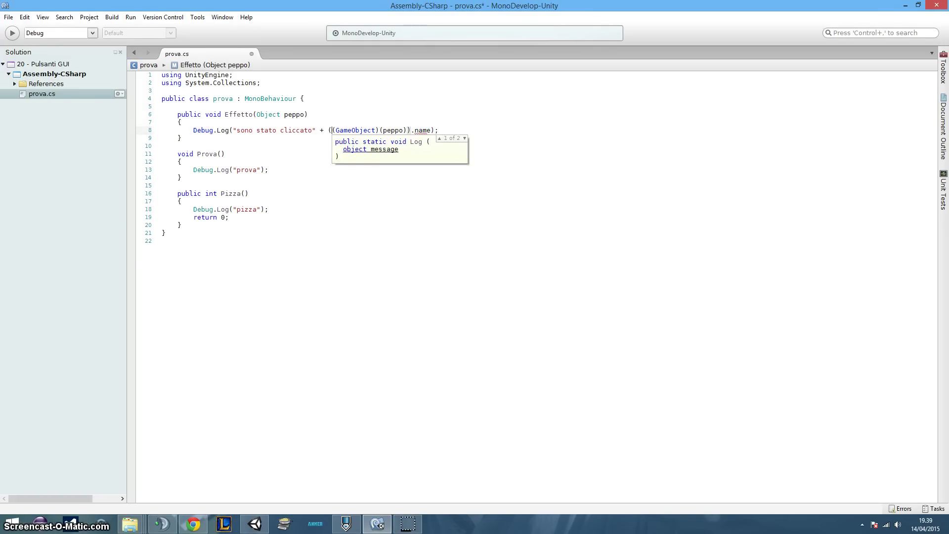
left_click(437, 130)
key("Left")
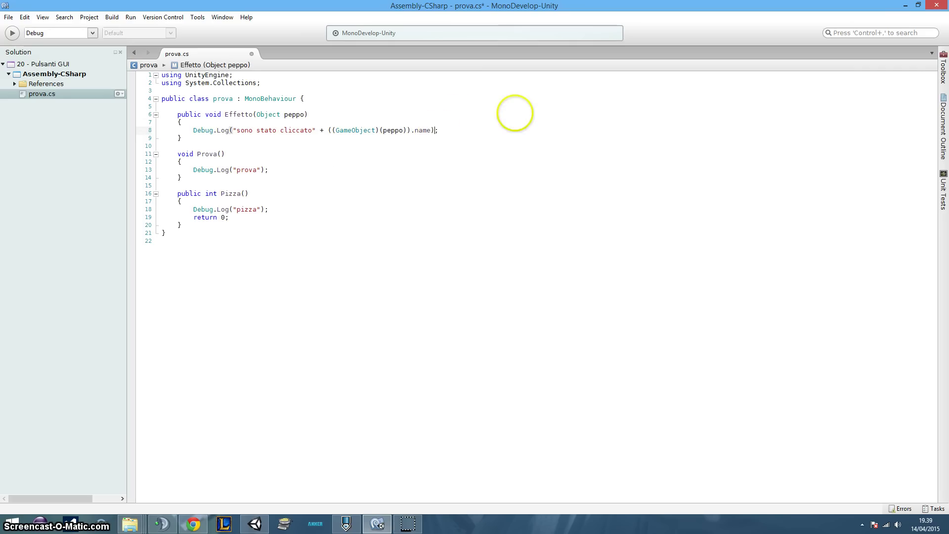
key("ctrl+s")
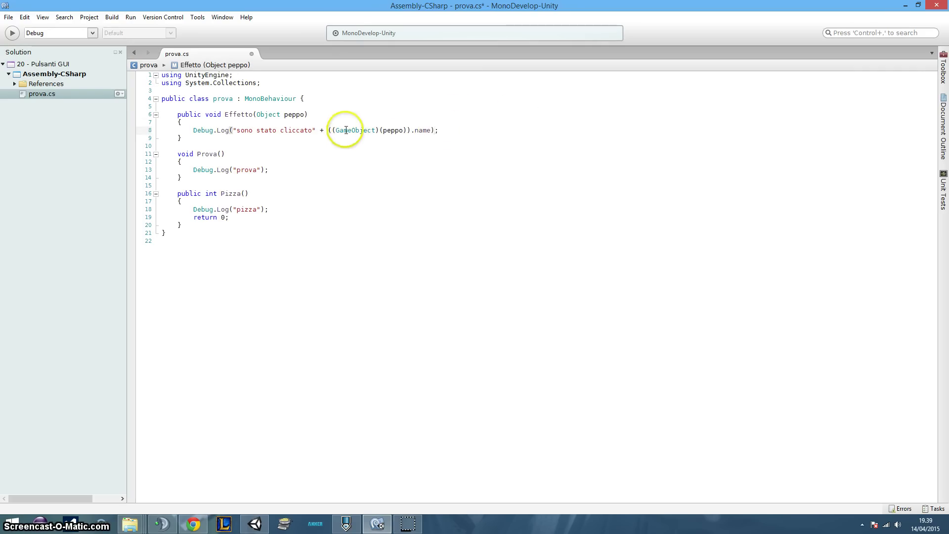
left_click(254, 524)
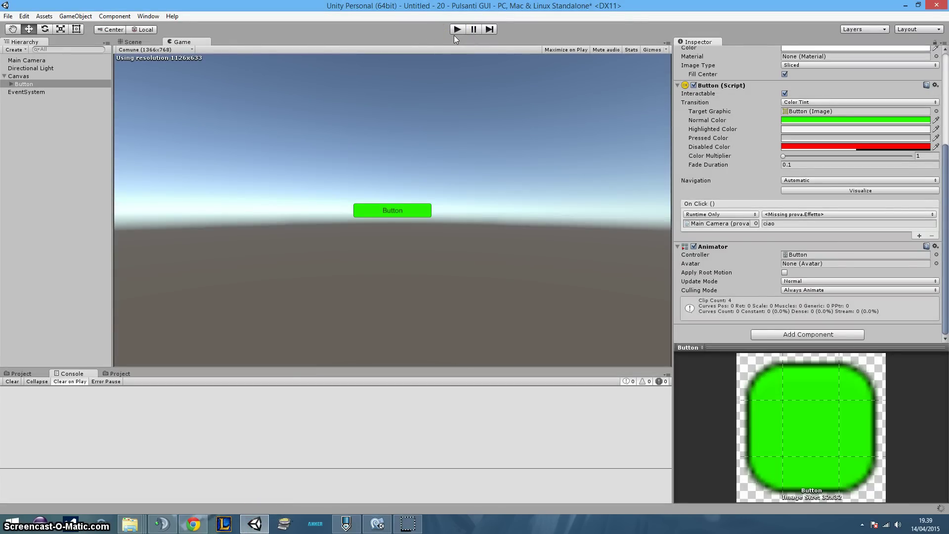
Step: Set On Click to prova > Effetto (Object) with Main Camera as its argument, then press Play
left_click(801, 214)
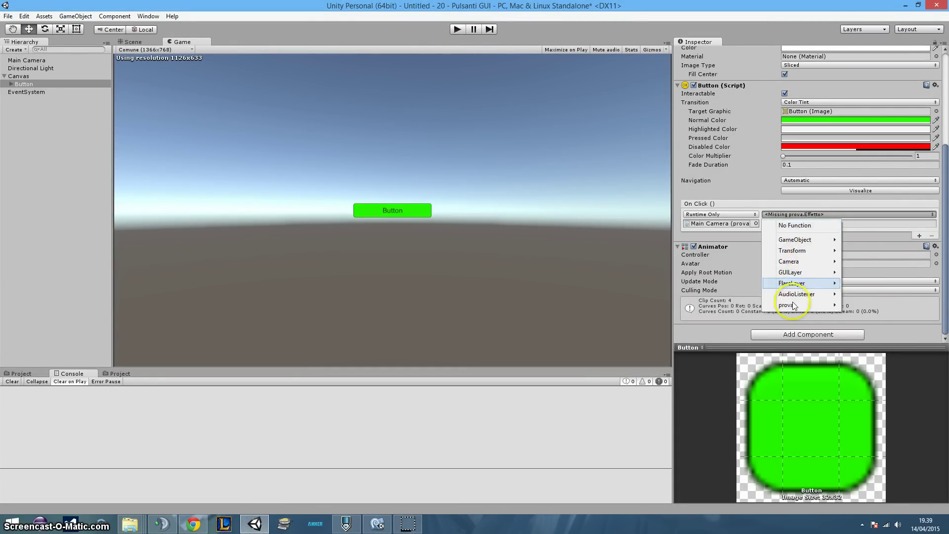
mouse_move(793, 305)
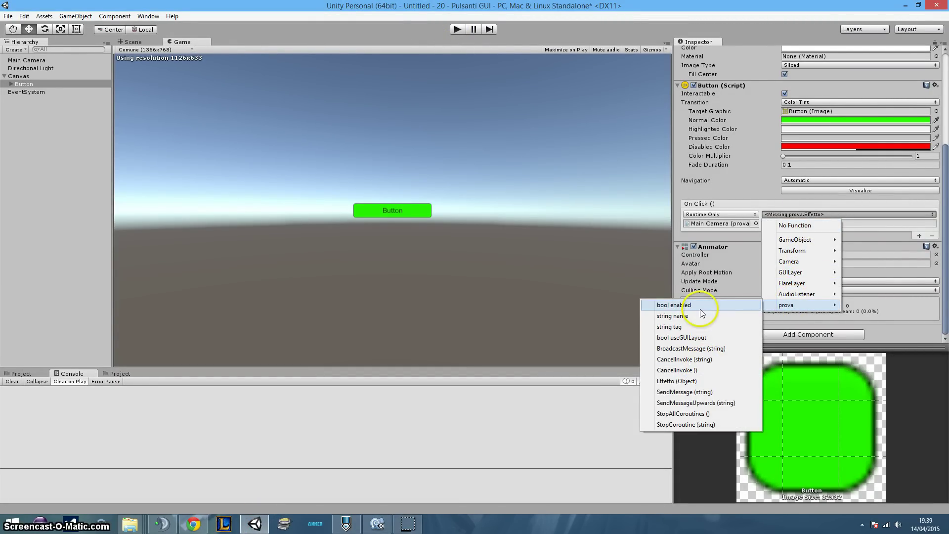
left_click(685, 381)
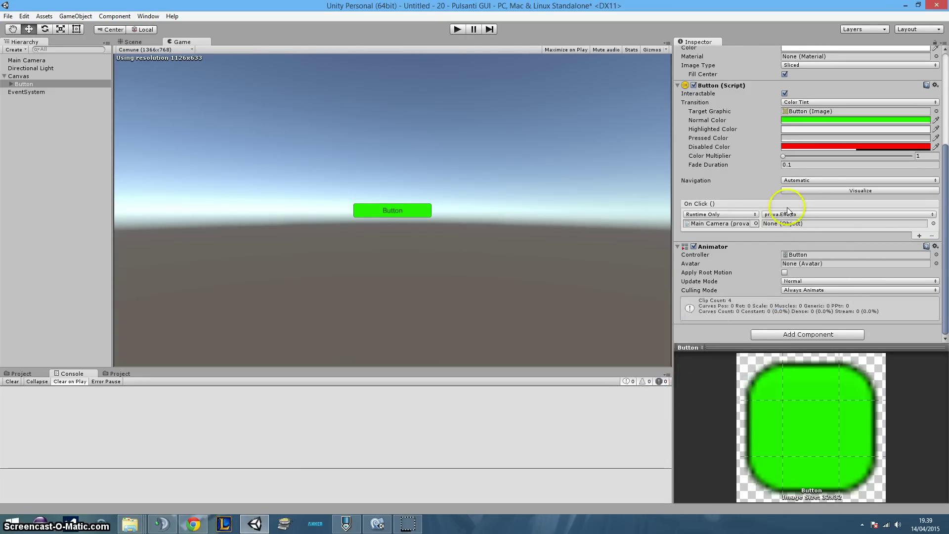
left_click(25, 60)
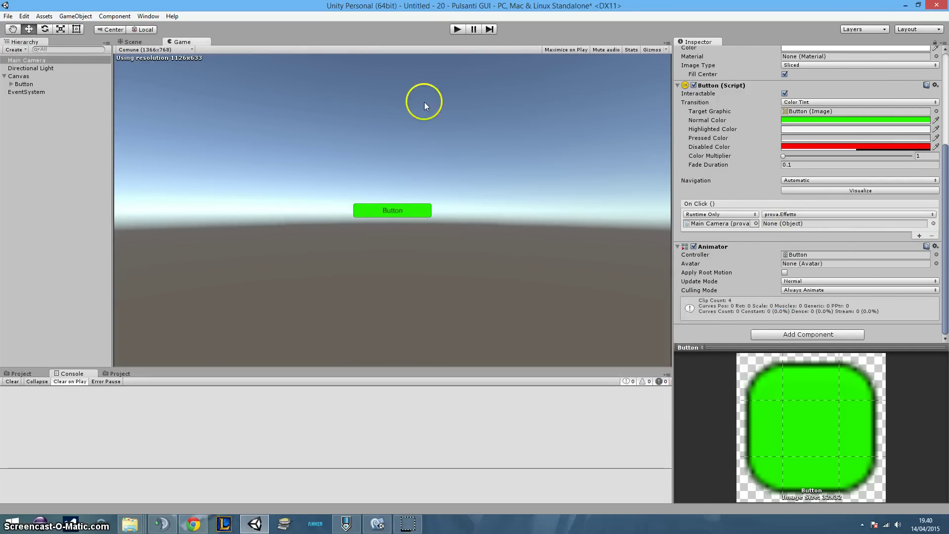
left_click_drag(719, 224, 797, 224)
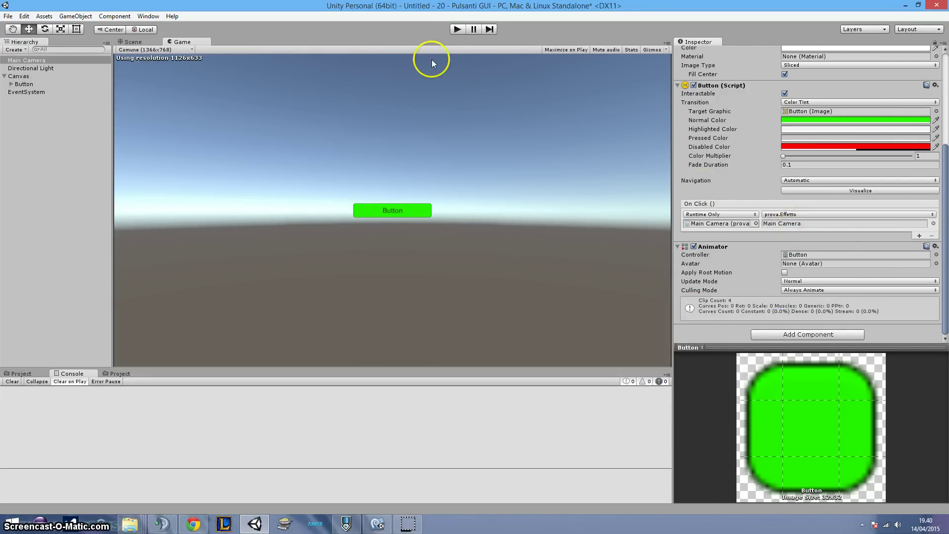
left_click(452, 28)
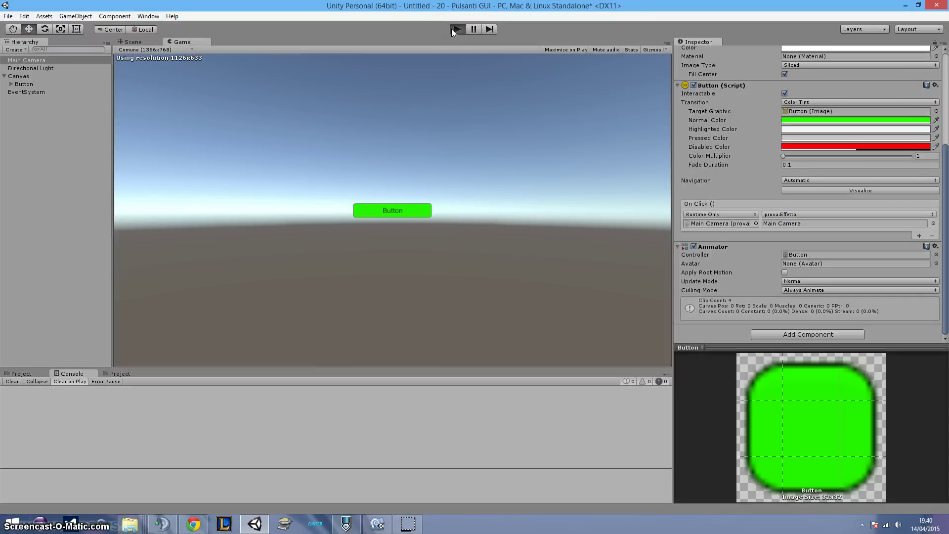
Step: Click the Button repeatedly, logging 'sono stato cliccatoMain Camera' nine times, then stop the game
left_click(406, 212)
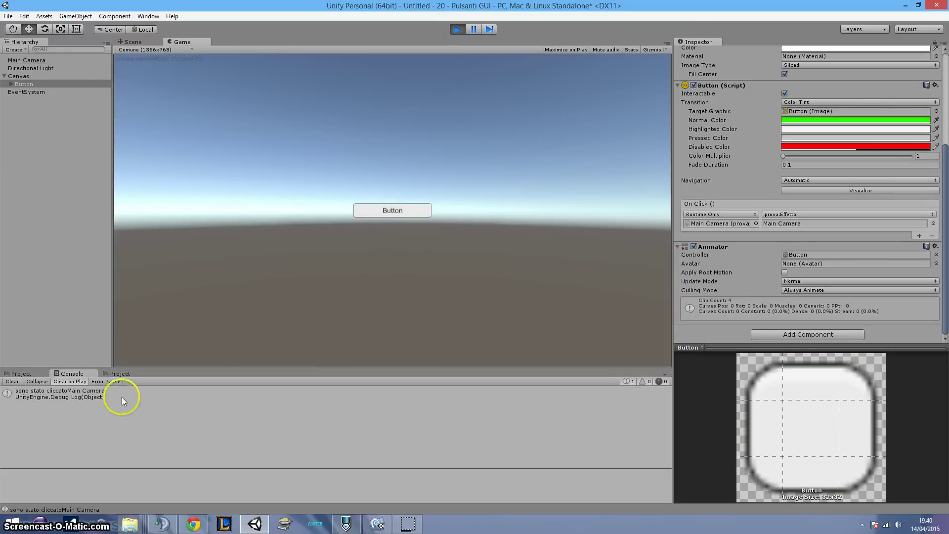
left_click(405, 210)
double_click(405, 212)
double_click(405, 212)
left_click(405, 213)
left_click(406, 213)
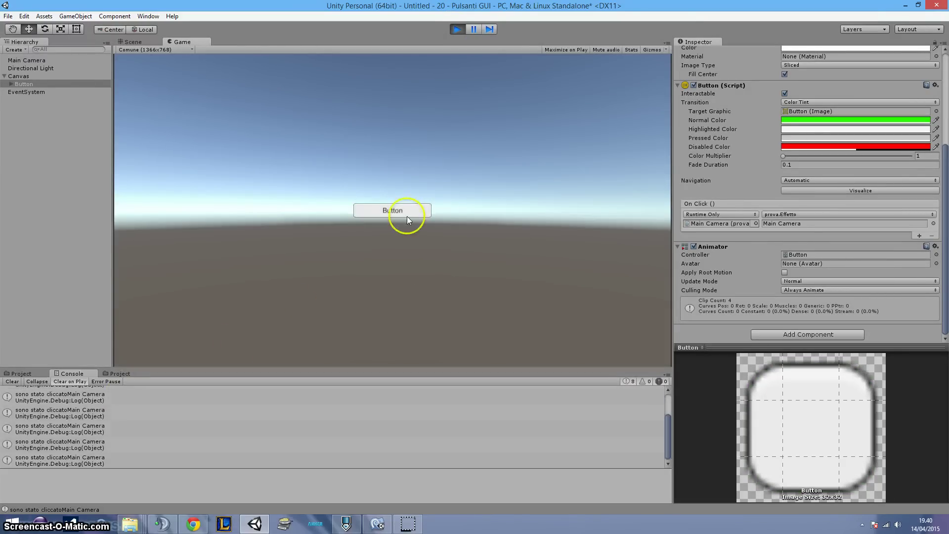
left_click(462, 28)
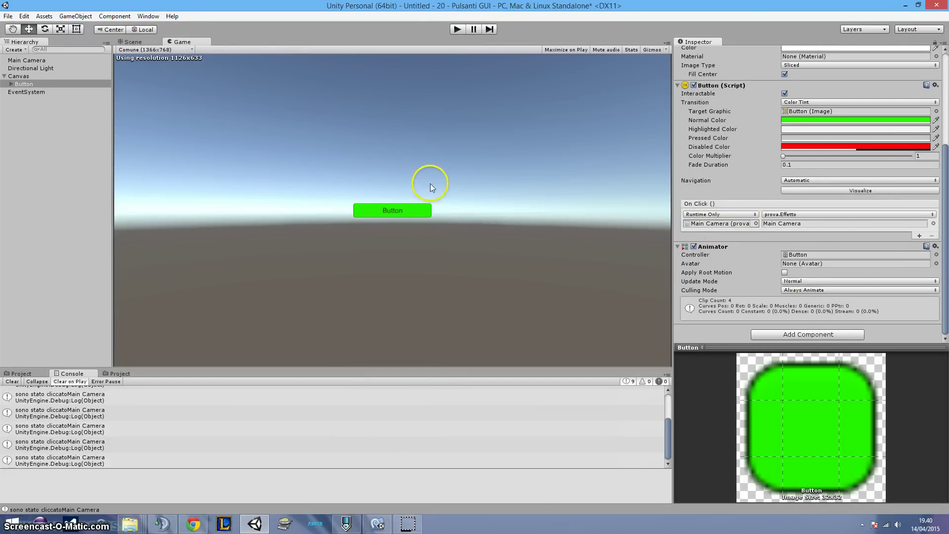
scroll(735, 282, "up", 5)
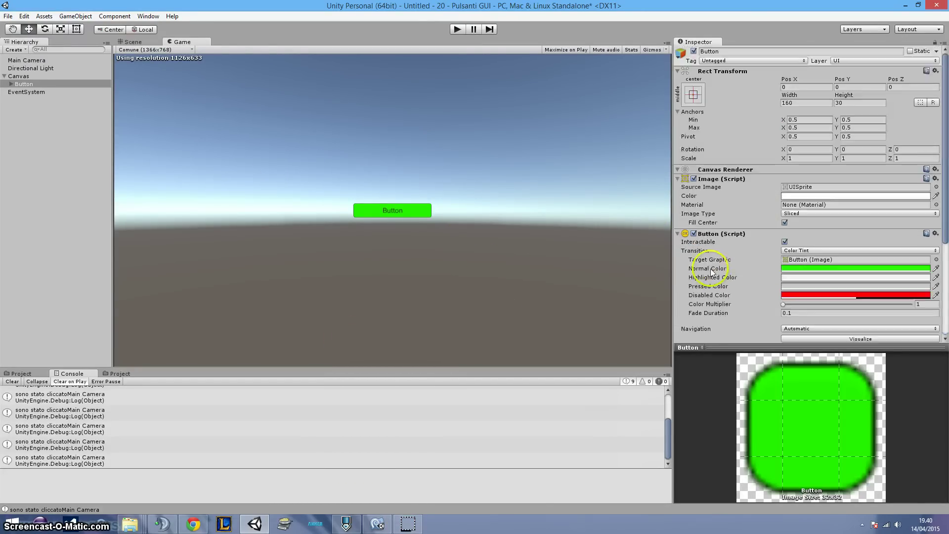
scroll(735, 282, "down", 5)
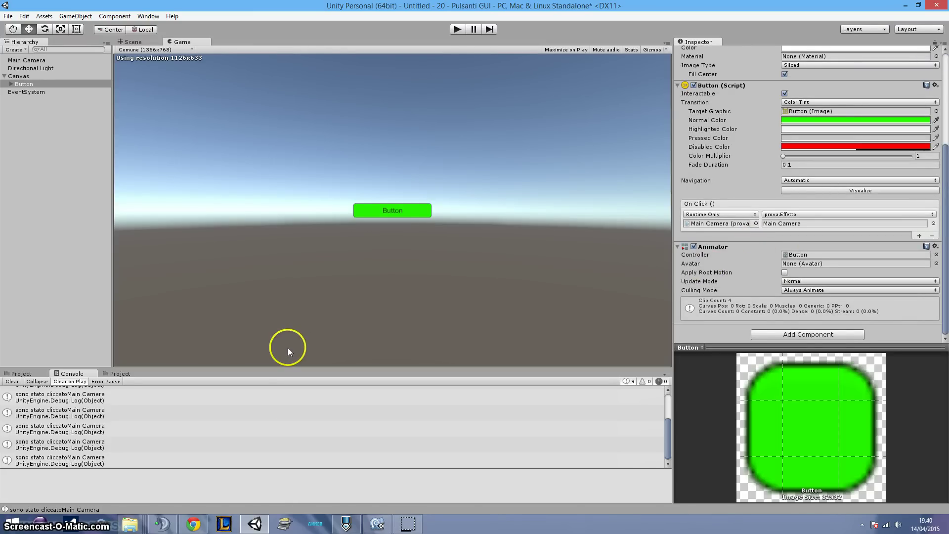
scroll(722, 274, "up", 5)
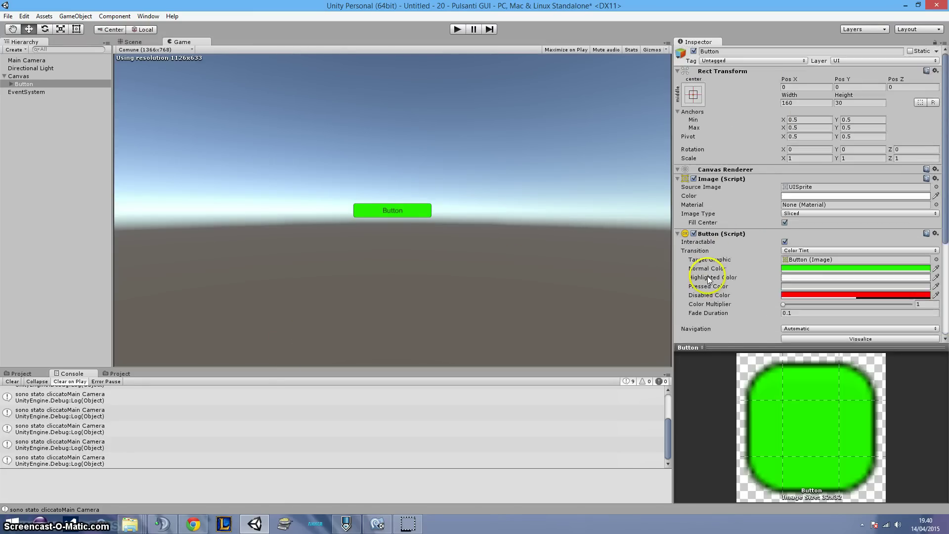
scroll(768, 262, "down", 2)
scroll(761, 264, "down", 3)
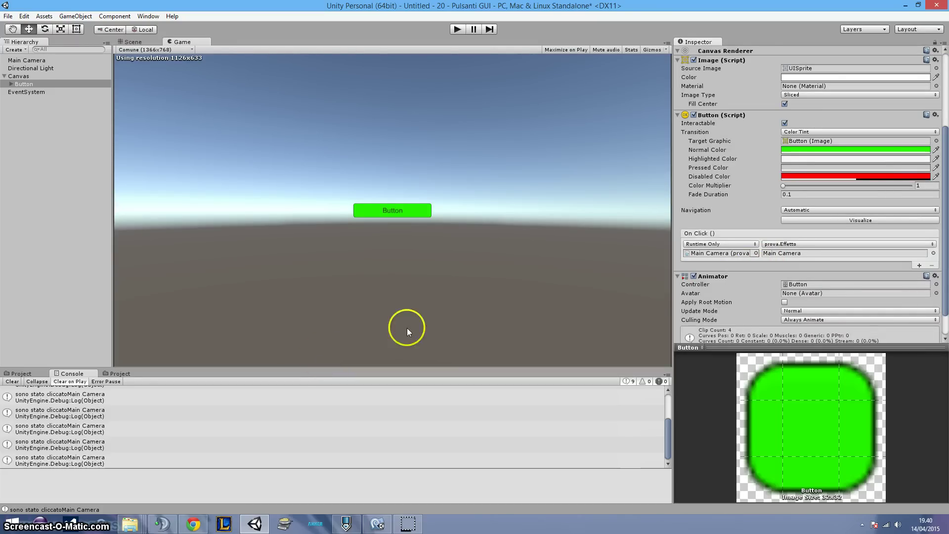
scroll(722, 285, "down", 2)
scroll(739, 308, "up", 2)
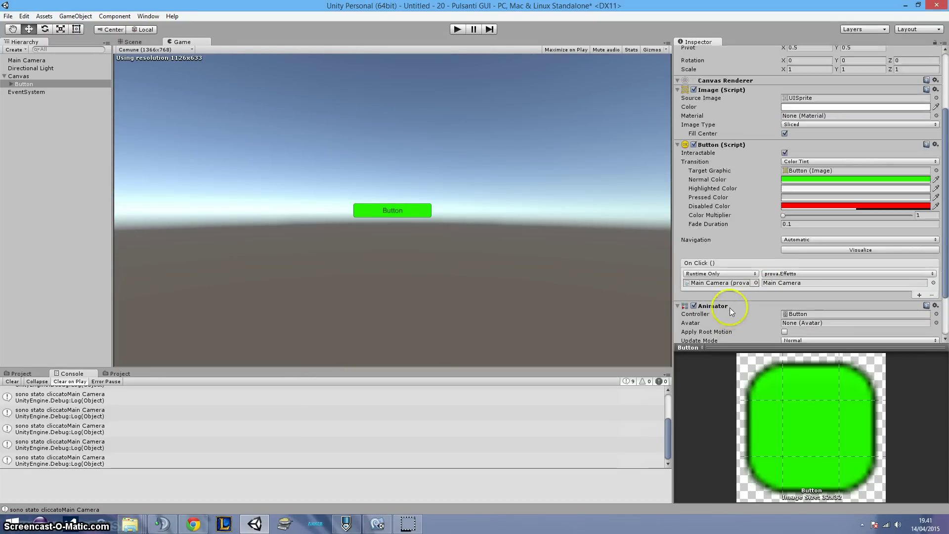
scroll(730, 308, "down", 2)
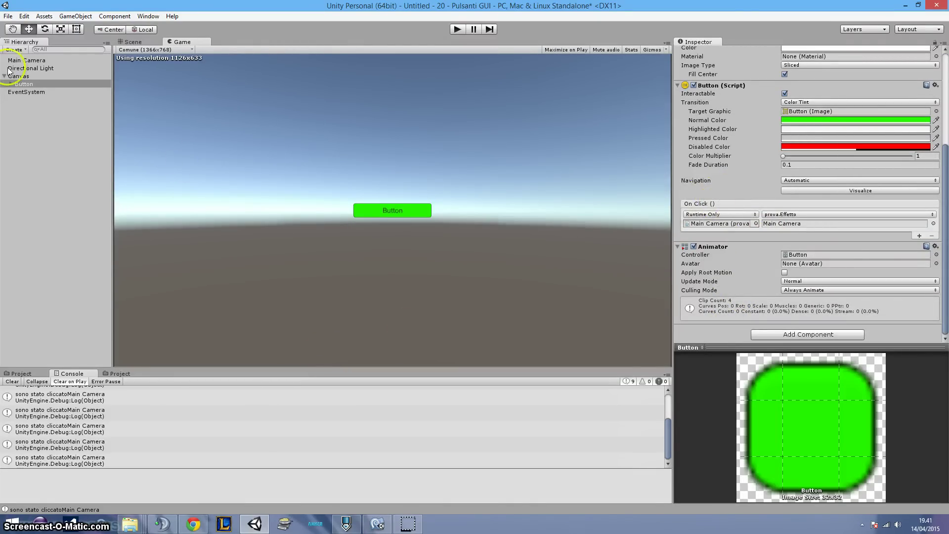
scroll(757, 239, "up", 2)
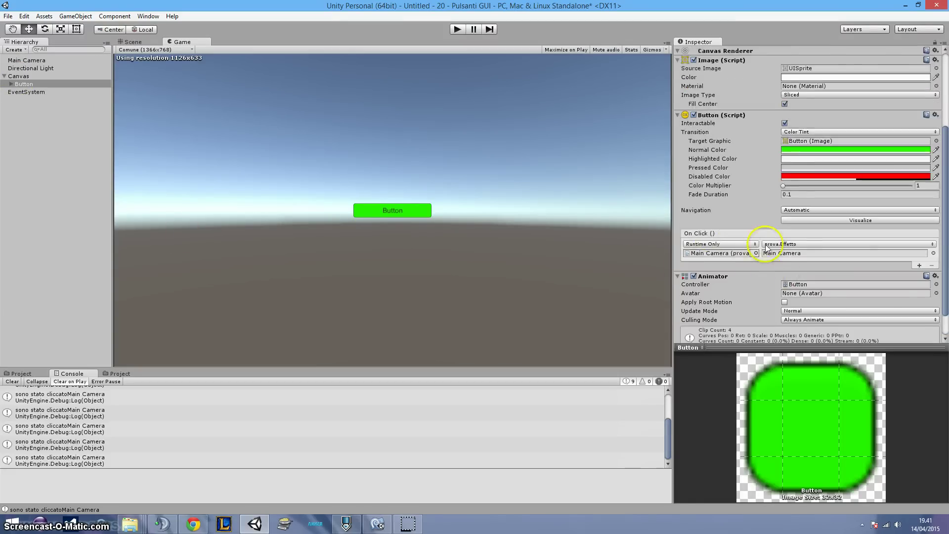
scroll(765, 244, "up", 2)
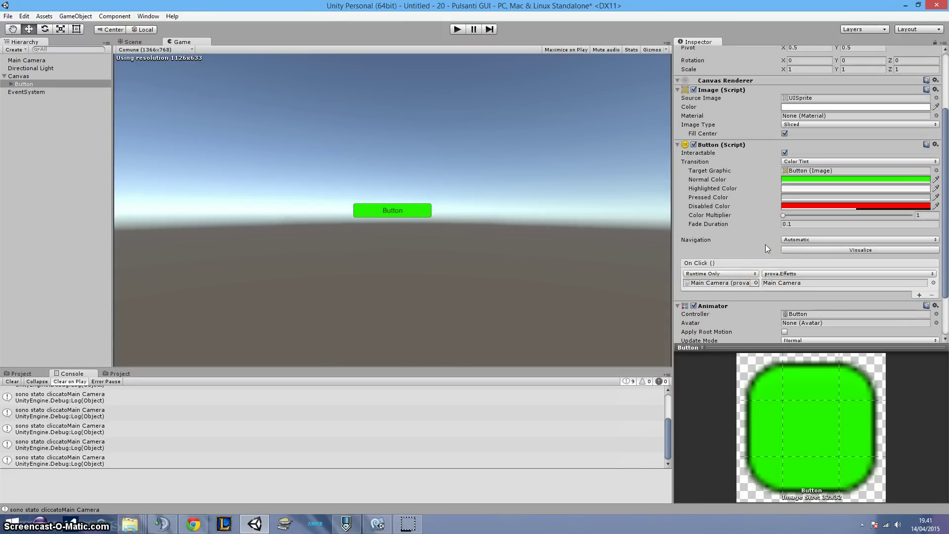
left_click(34, 92)
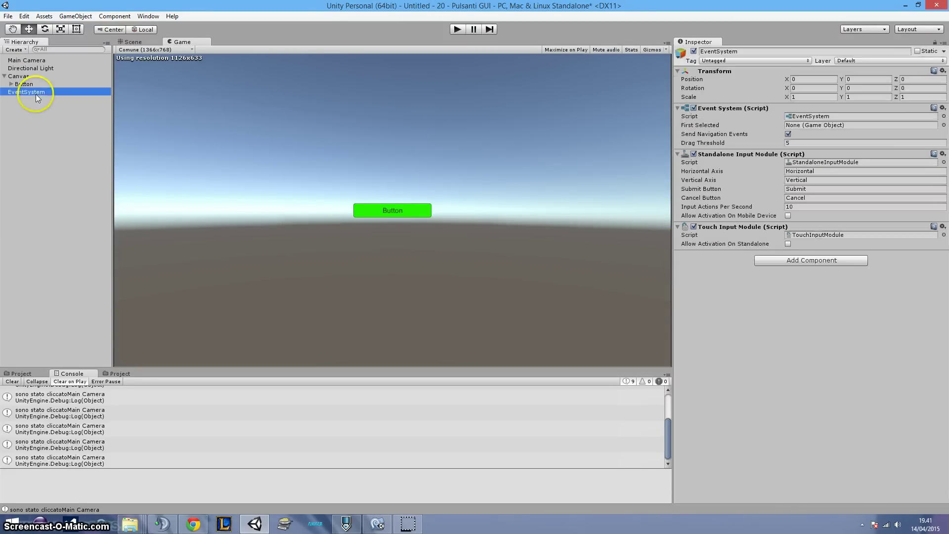
left_click(60, 78)
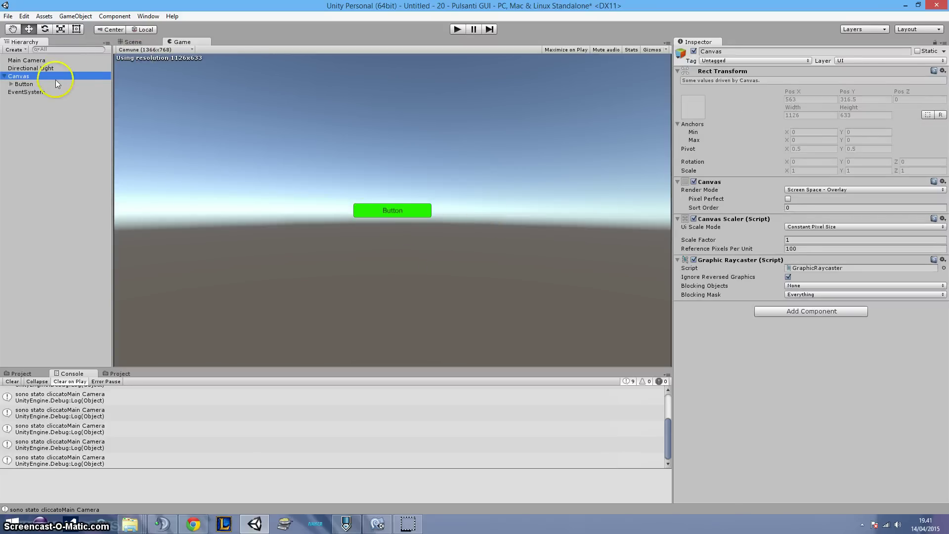
left_click(54, 82)
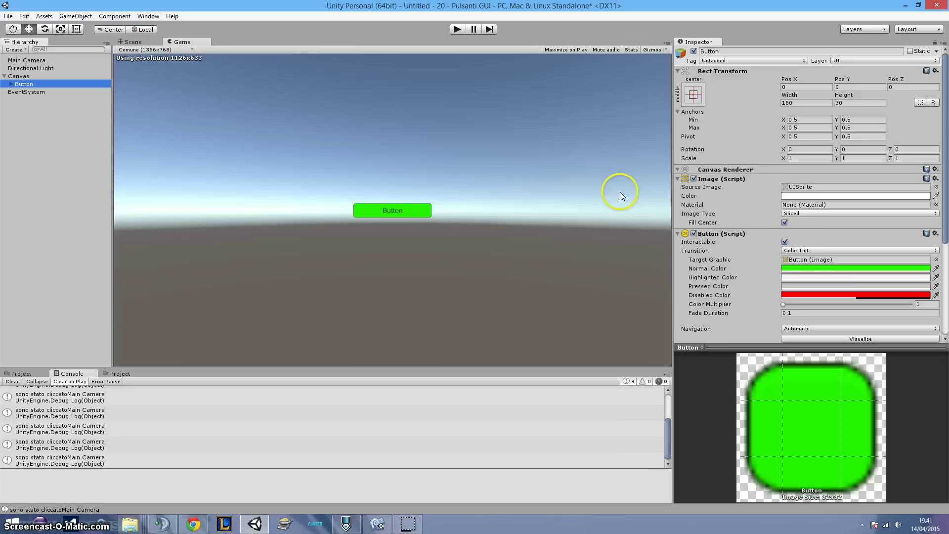
scroll(806, 215, "down", 3)
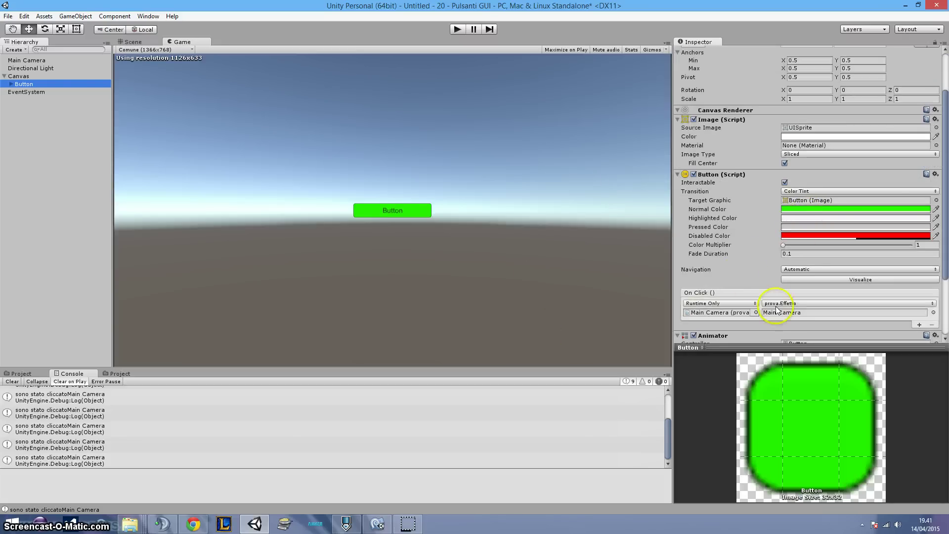
left_click(401, 208)
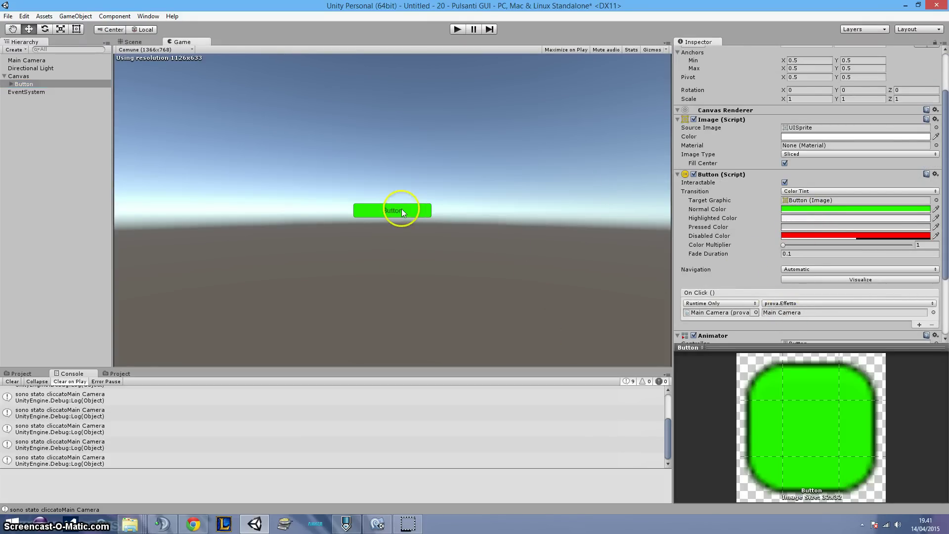